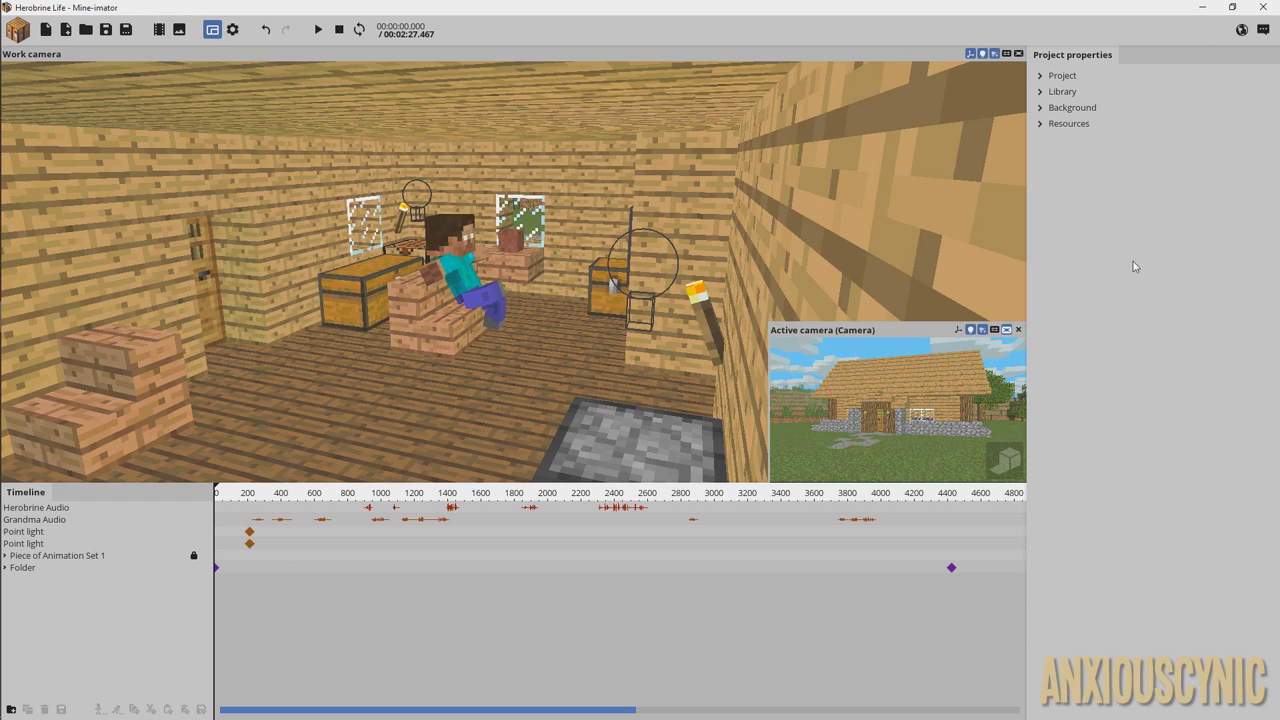
- Preview the opening of the house animation and examine the green TV screen on the living-room wall
left_click(318, 33)
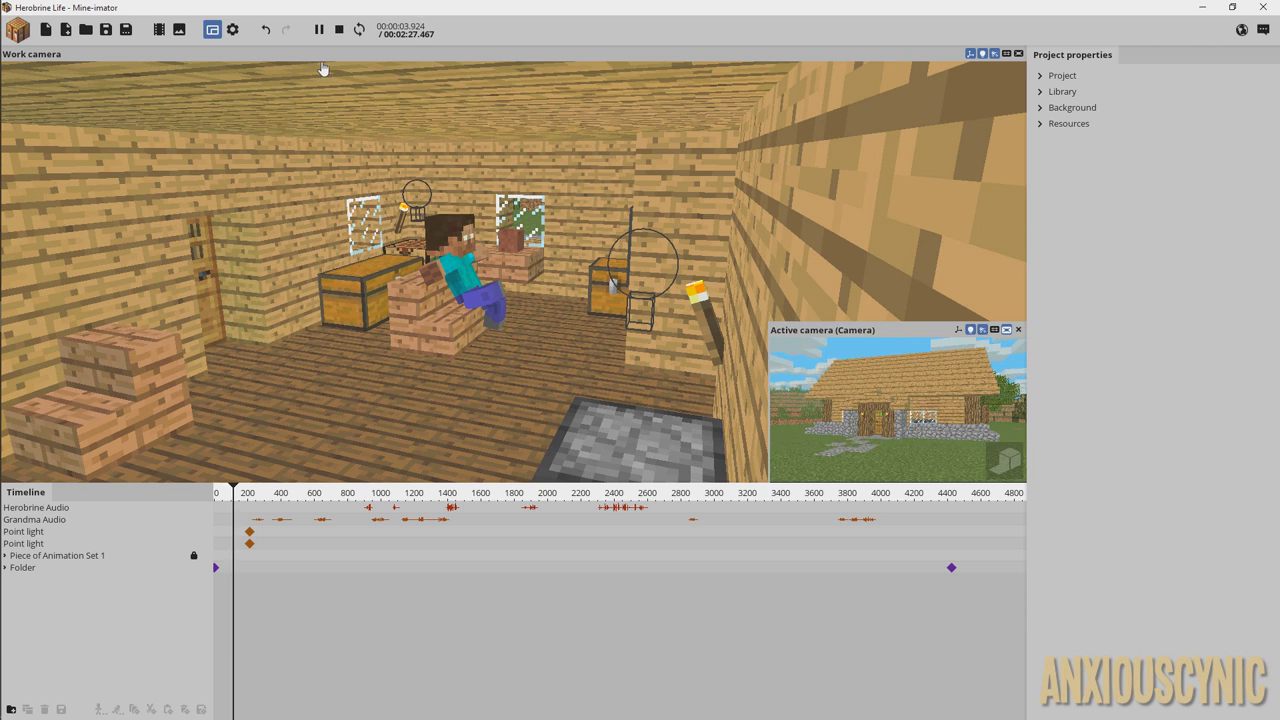
left_click(318, 29)
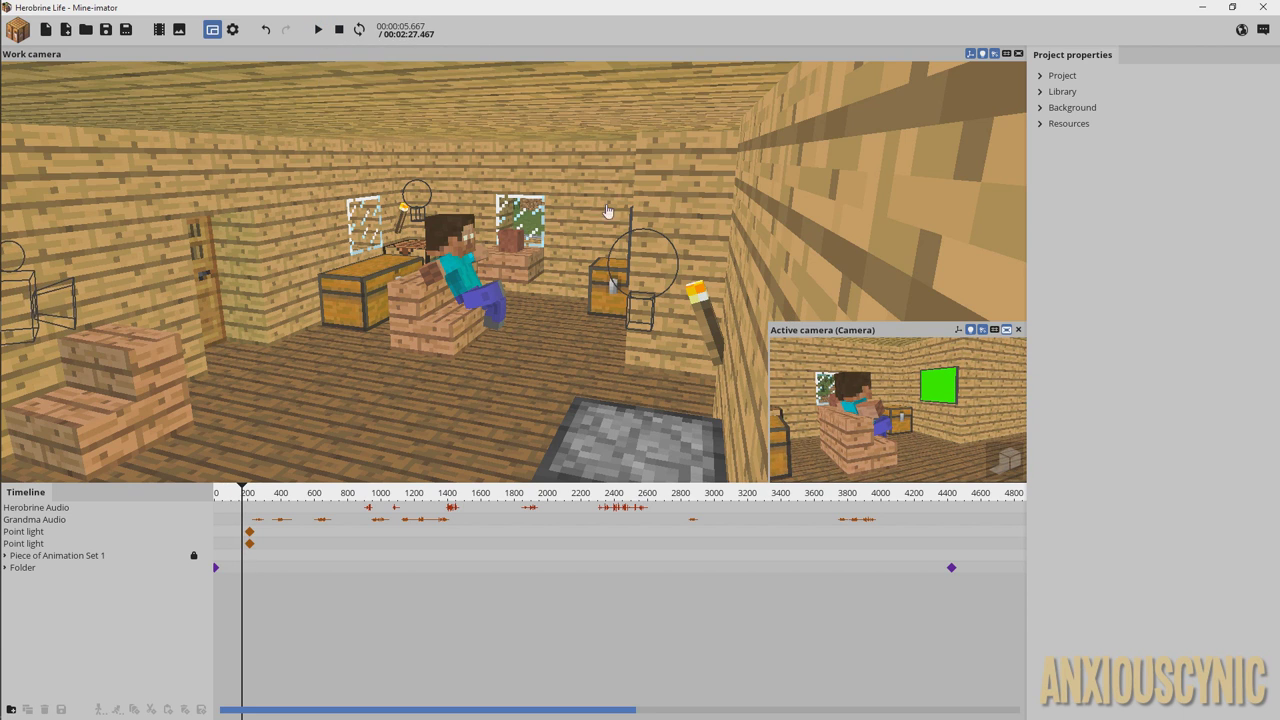
left_click_drag(545, 245, 680, 240)
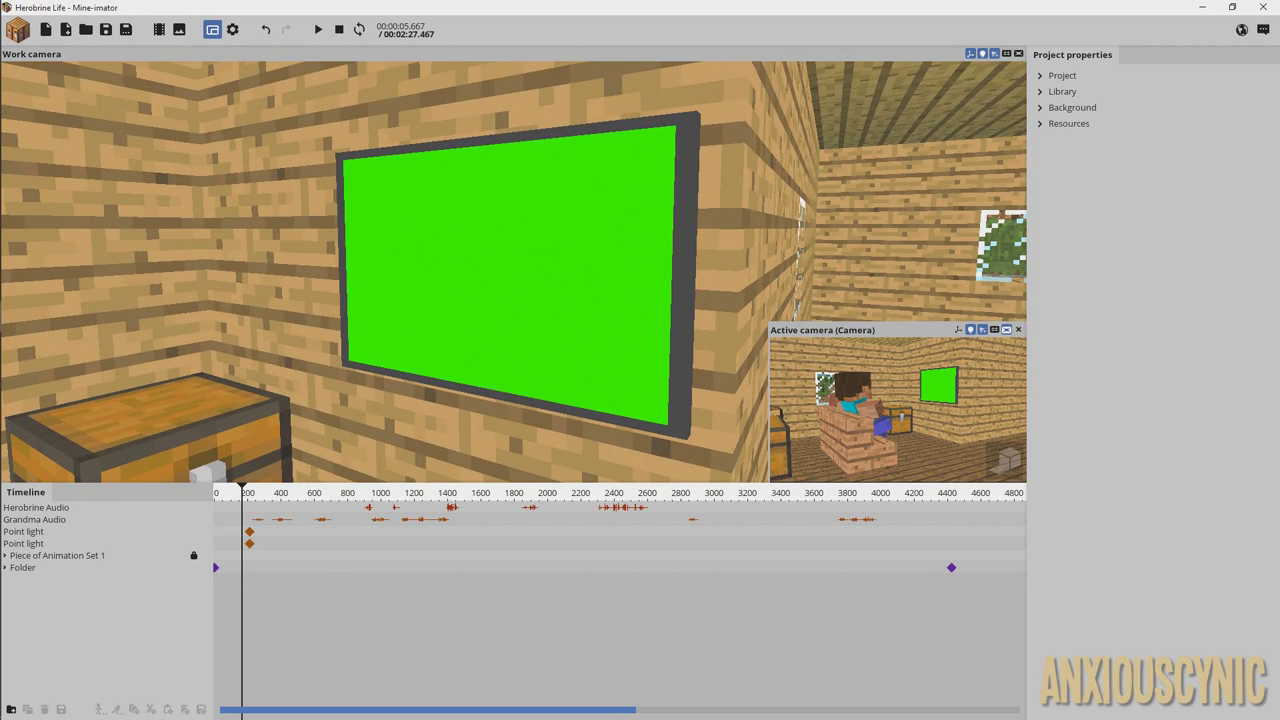
key("space")
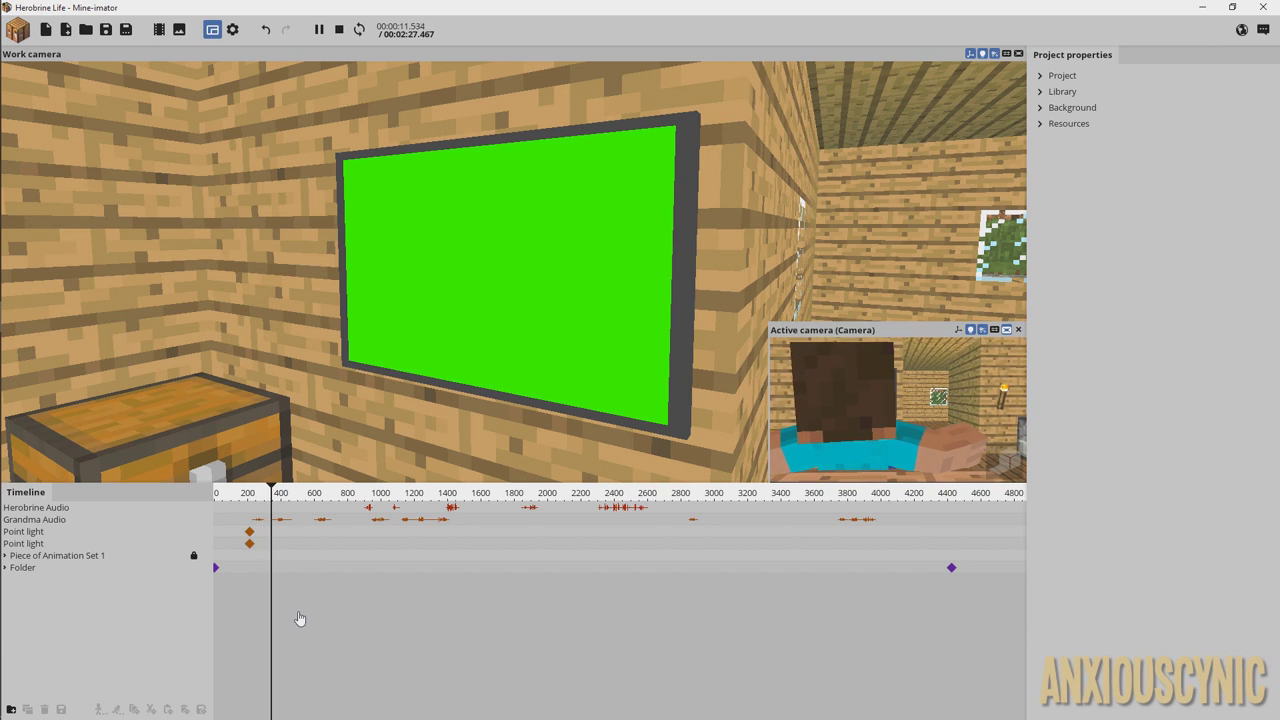
left_click(339, 29)
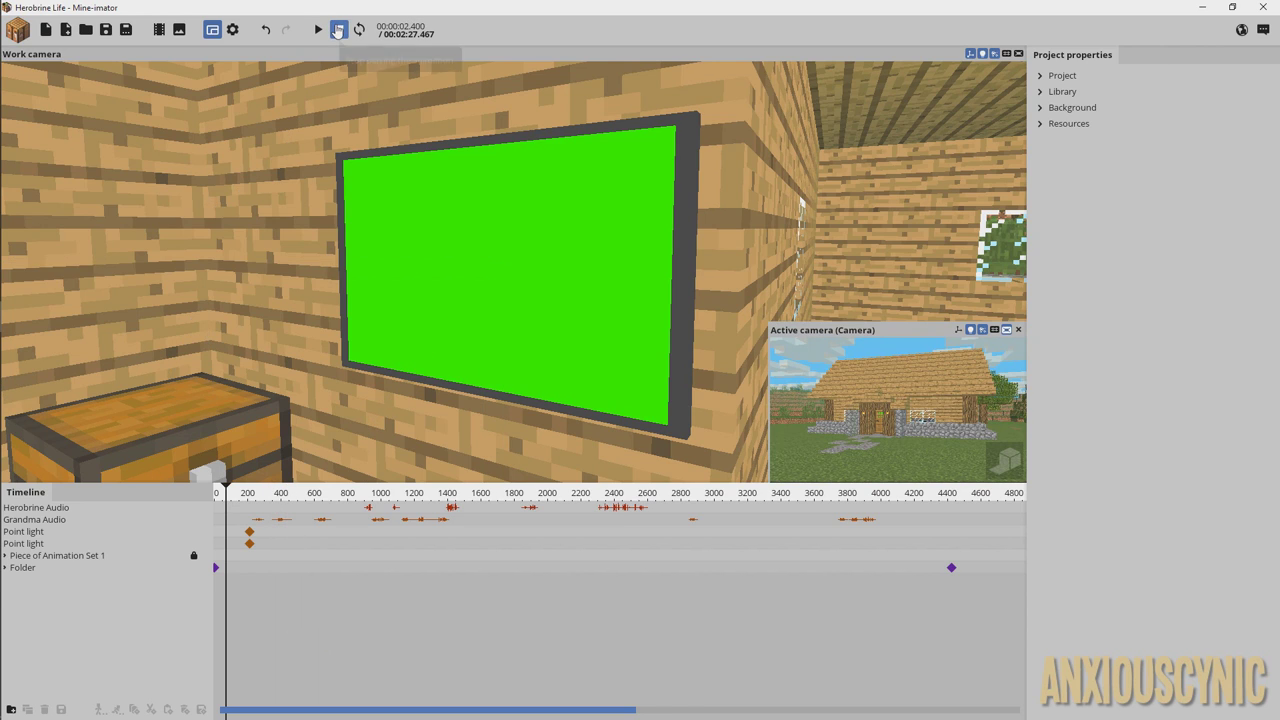
mouse_move(284, 500)
left_mouse_down()
mouse_move(346, 500)
mouse_move(302, 490)
left_mouse_up()
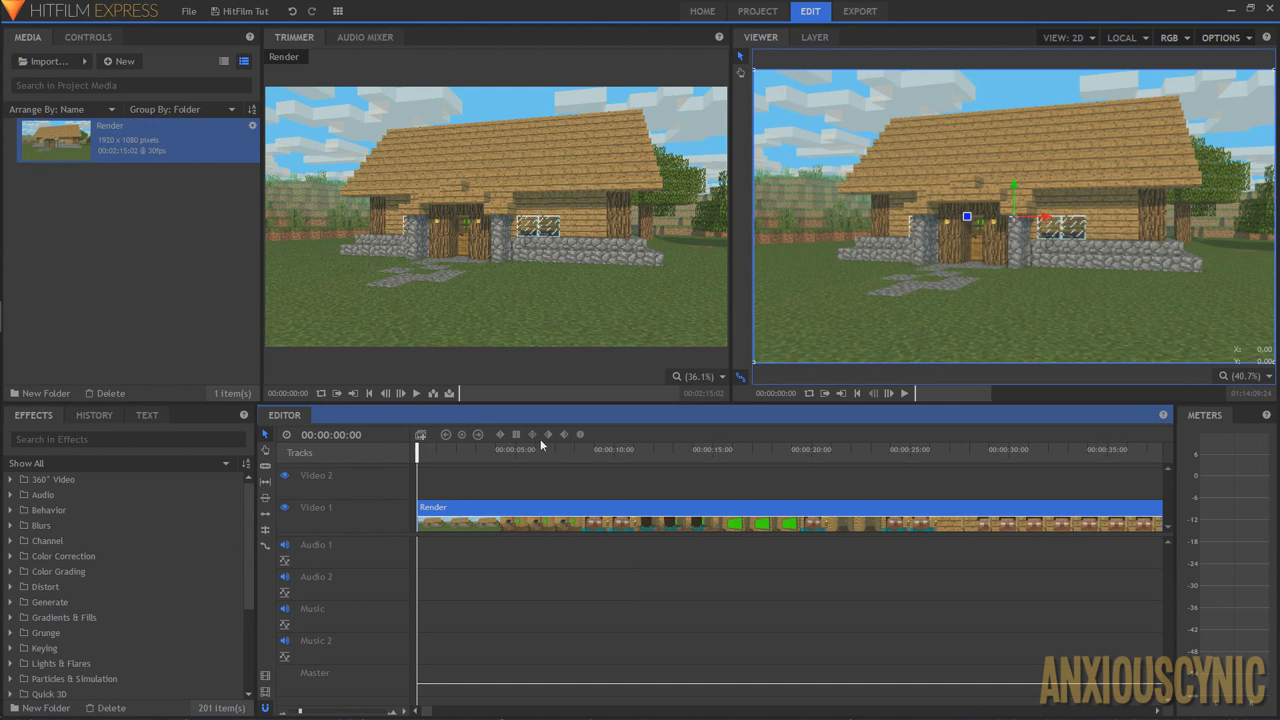
- In HitFilm Express, split the Render clip at 00:00:04:01, where the first living-room shot with the green TV begins
left_click(502, 452)
left_click_drag(502, 452, 580, 461)
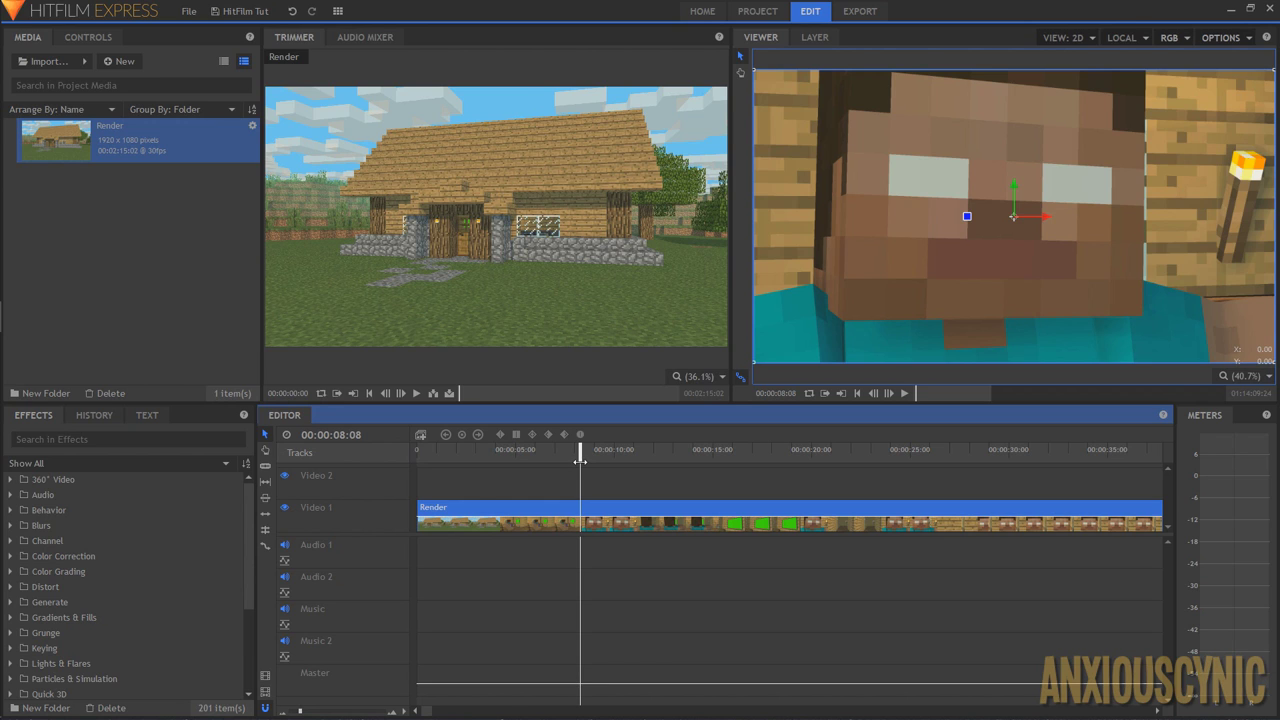
left_click_drag(620, 452, 528, 456)
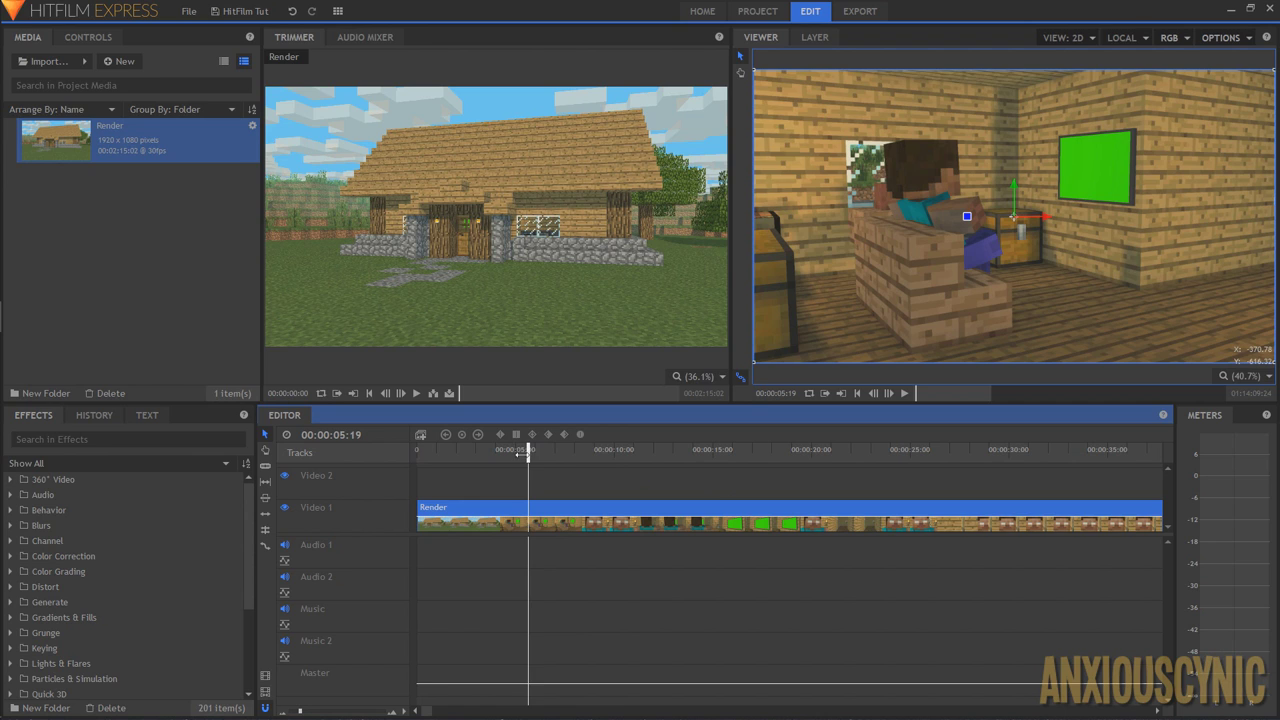
left_click_drag(517, 456, 485, 464)
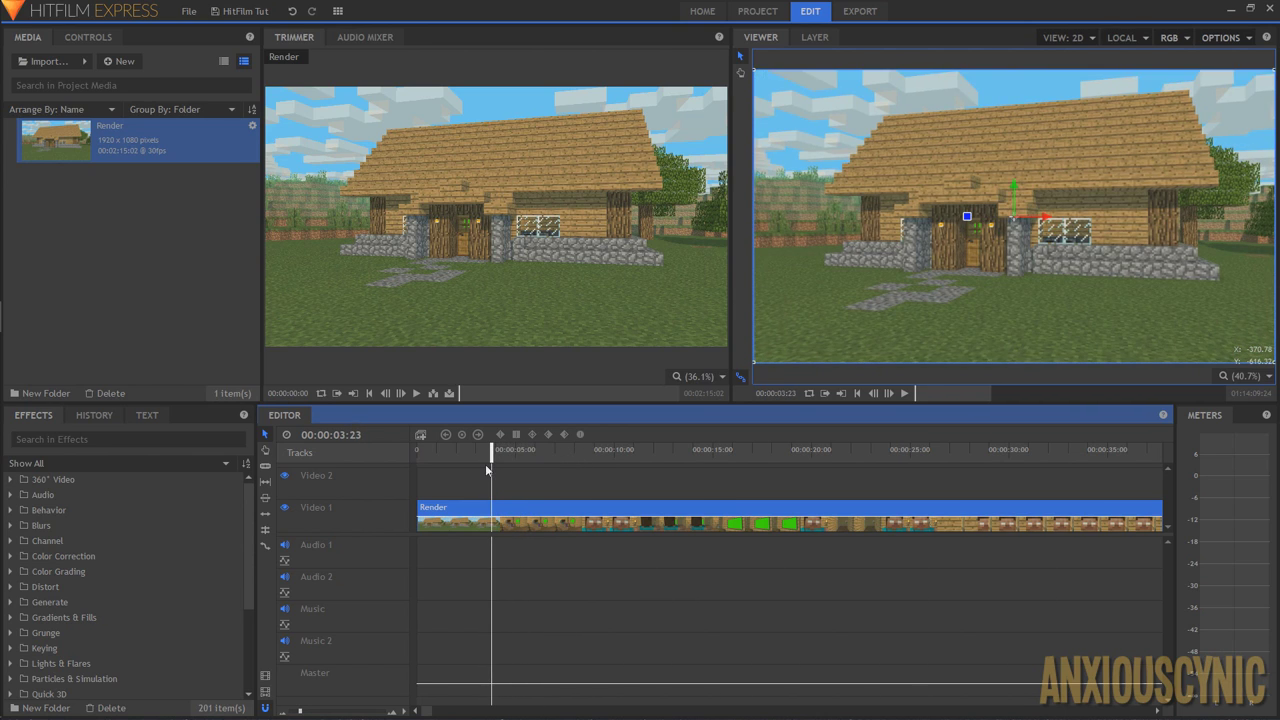
key("Right")
key("Right")
key("Right")
key("Right")
key("Right")
key("Right")
key("Right")
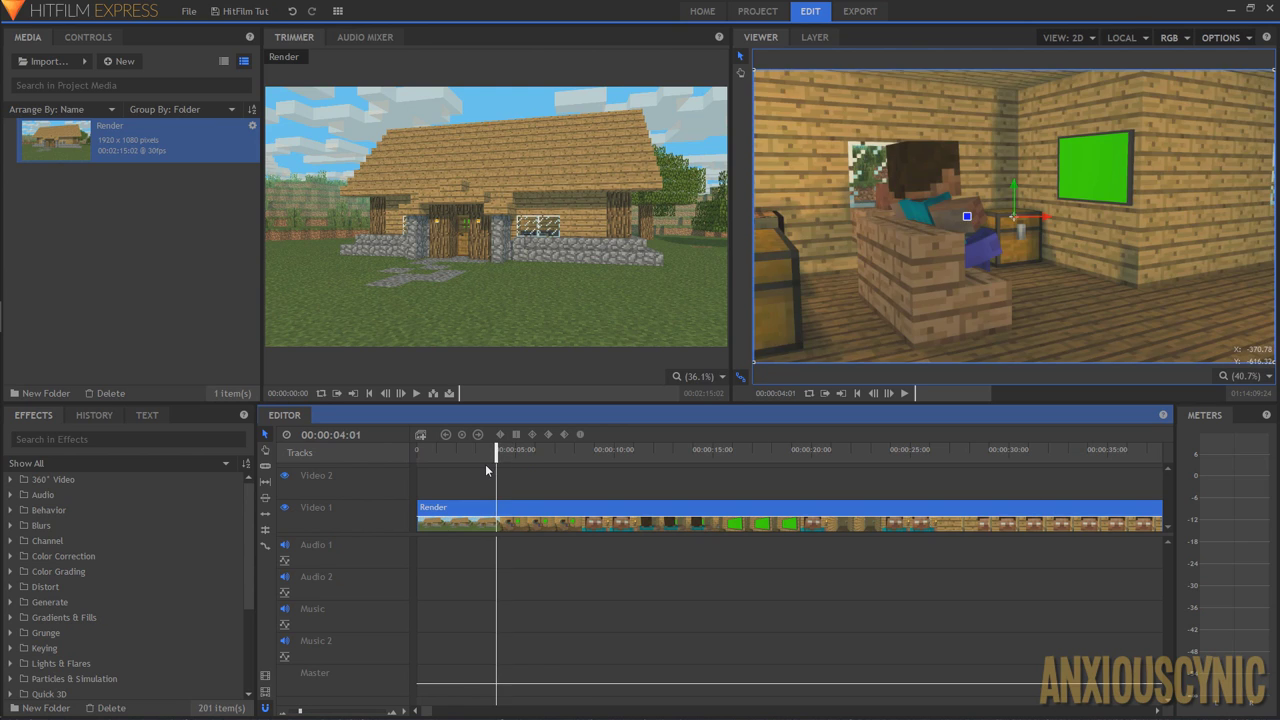
key("c")
left_click(497, 518)
- Split the Render clip again at 00:00:07:02, where the shot cuts to the character's face
left_click(528, 451)
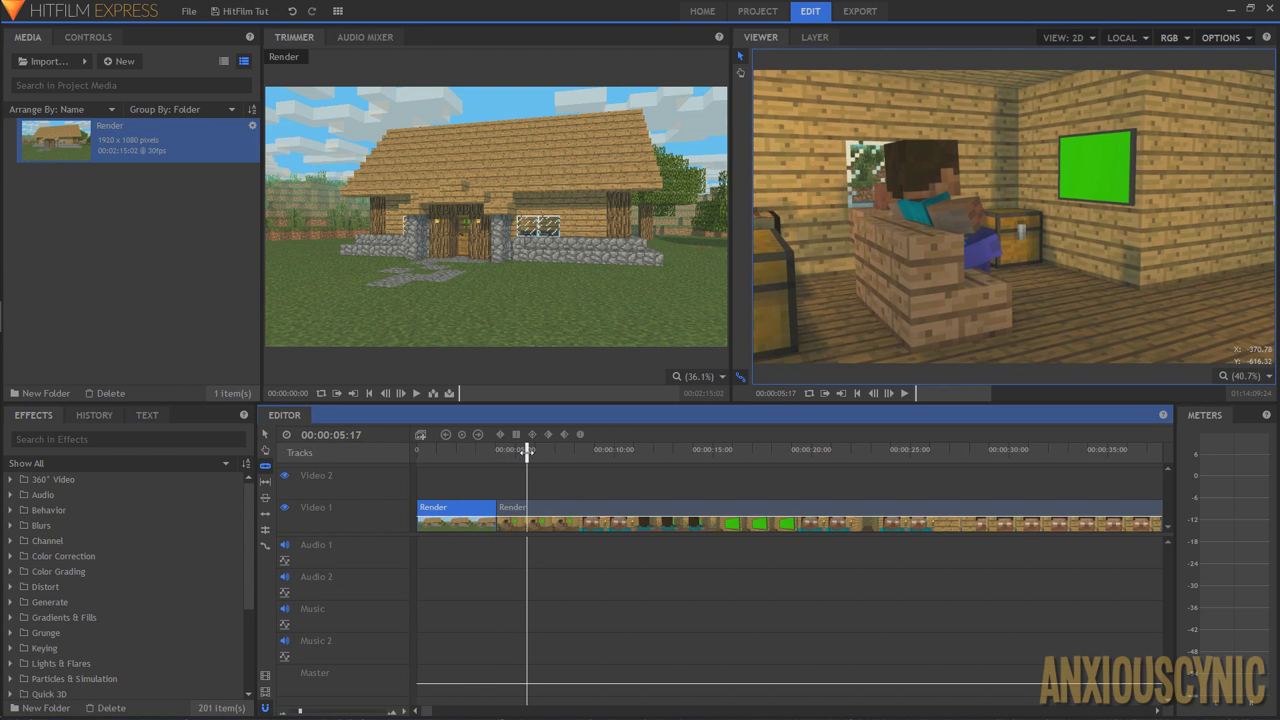
key("space")
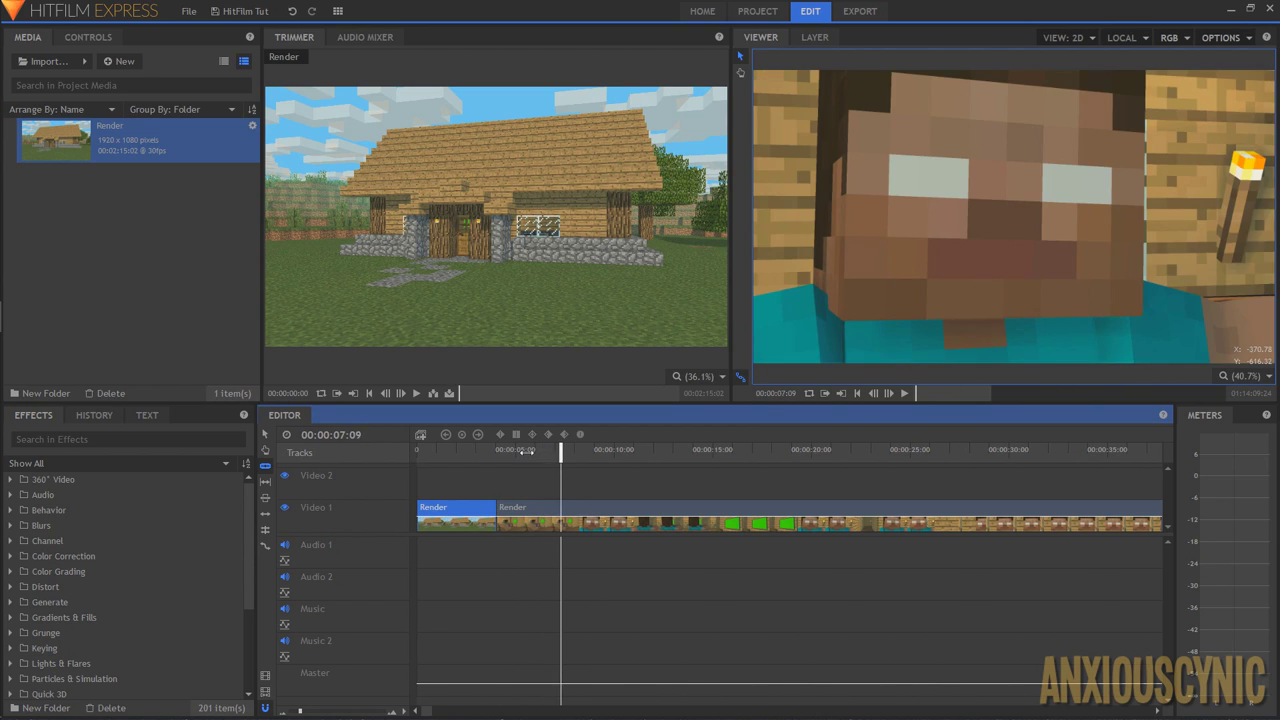
key("space")
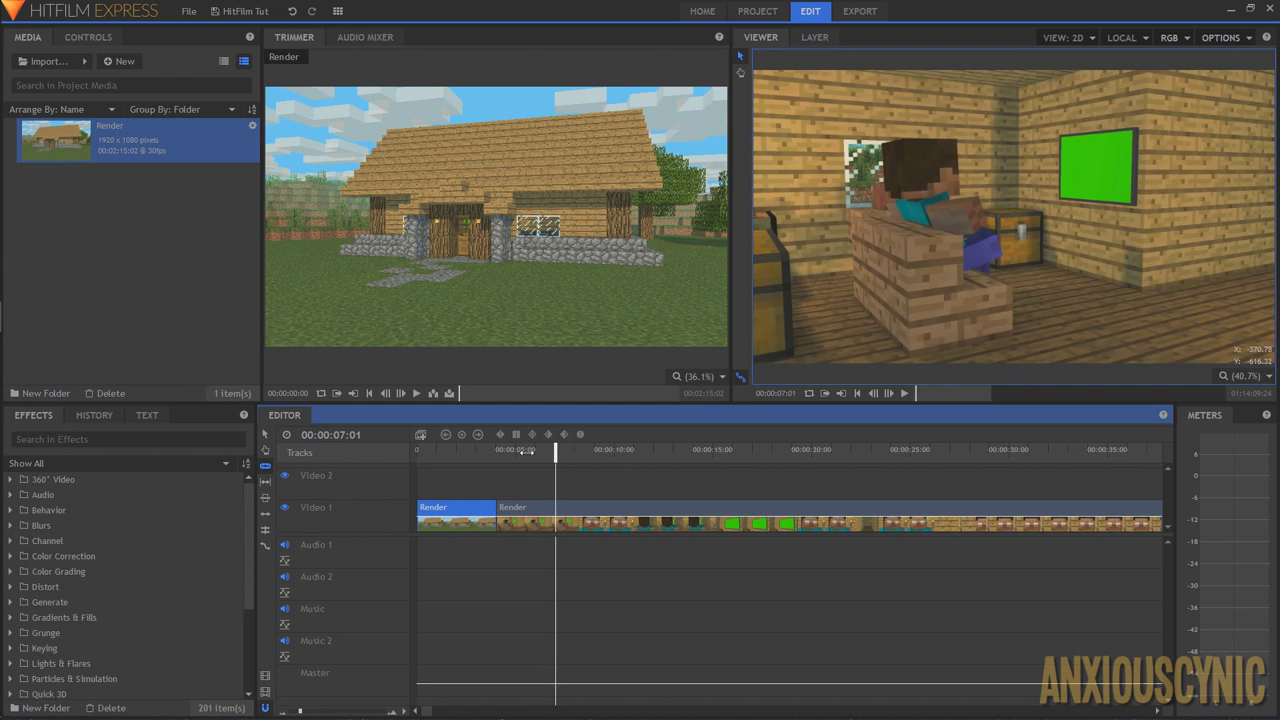
key("Right")
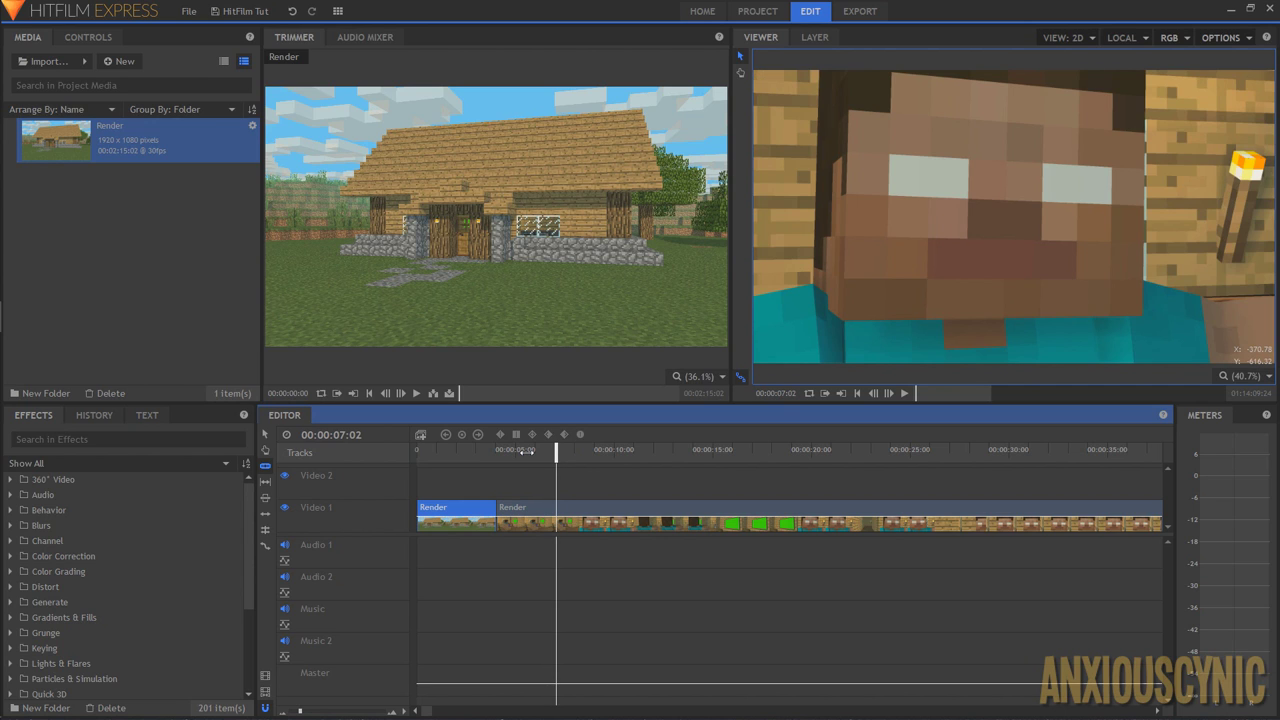
left_click(557, 518)
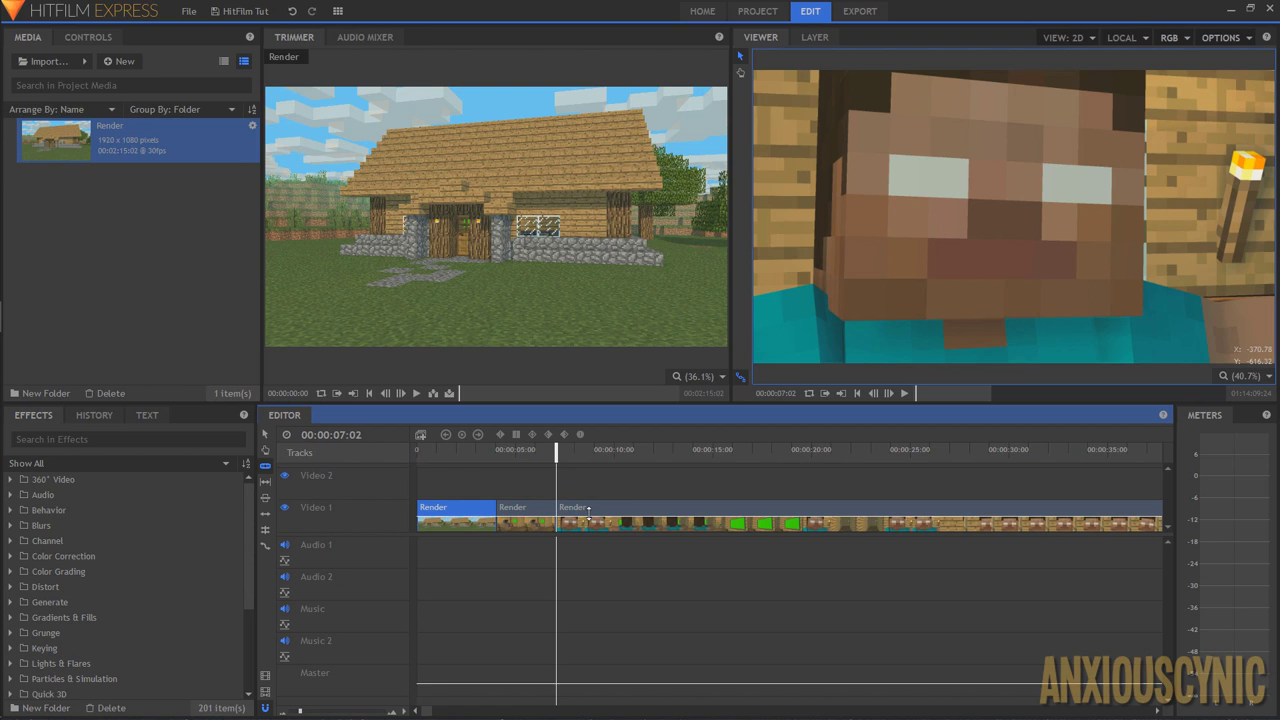
- Make a composite shot named Render Composite Shot from the middle Render clip, using the selected clip's properties and leaving effects and transforms here
key("v")
left_click(537, 513)
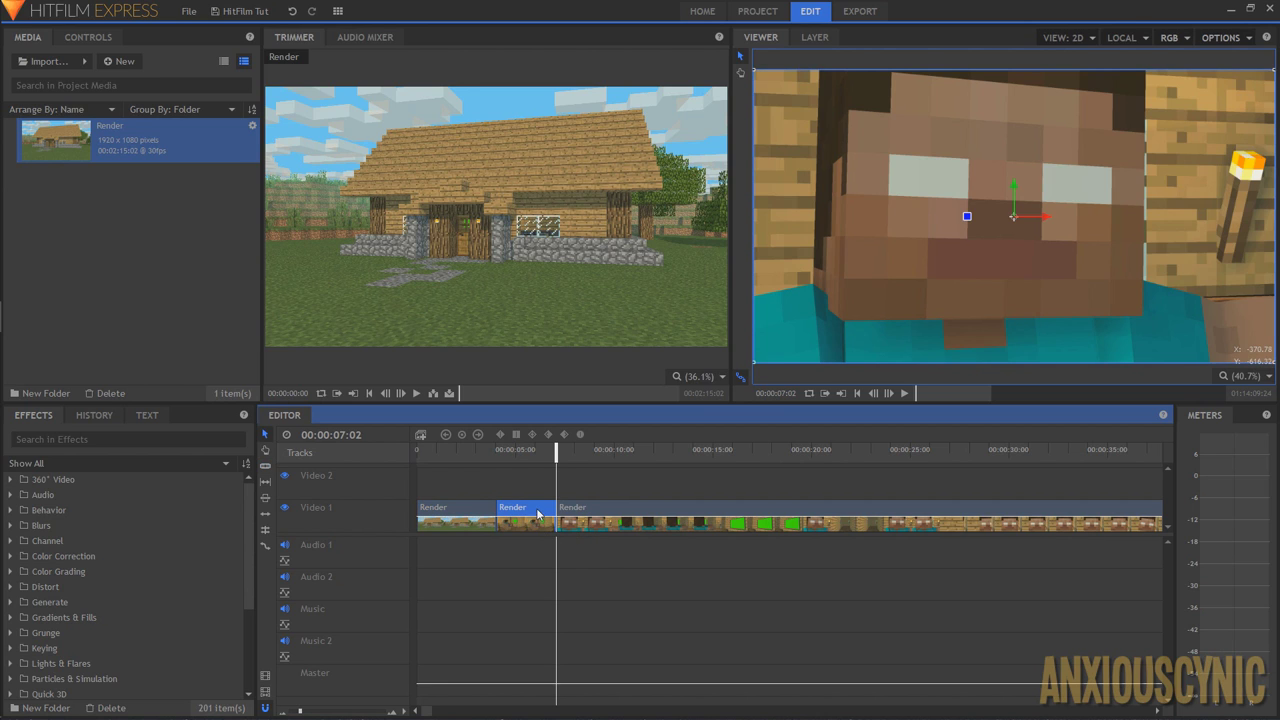
left_click_drag(521, 449, 520, 449)
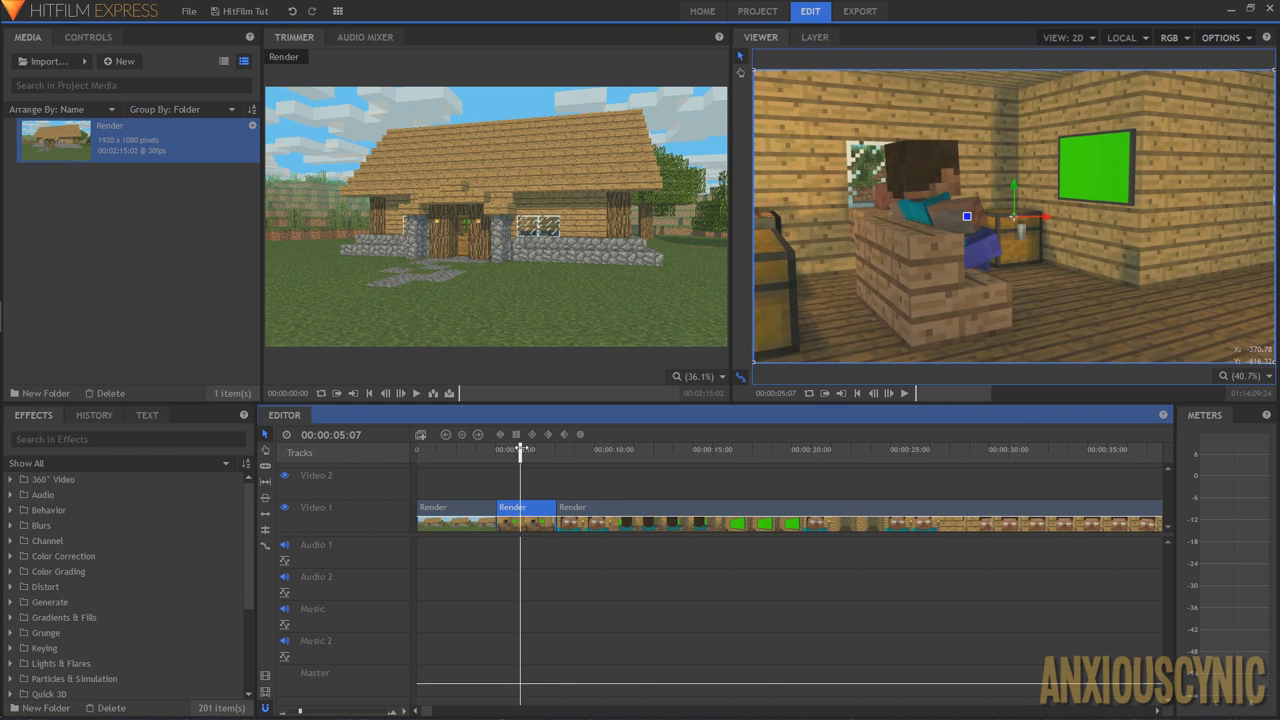
right_click(512, 512)
left_click(565, 358)
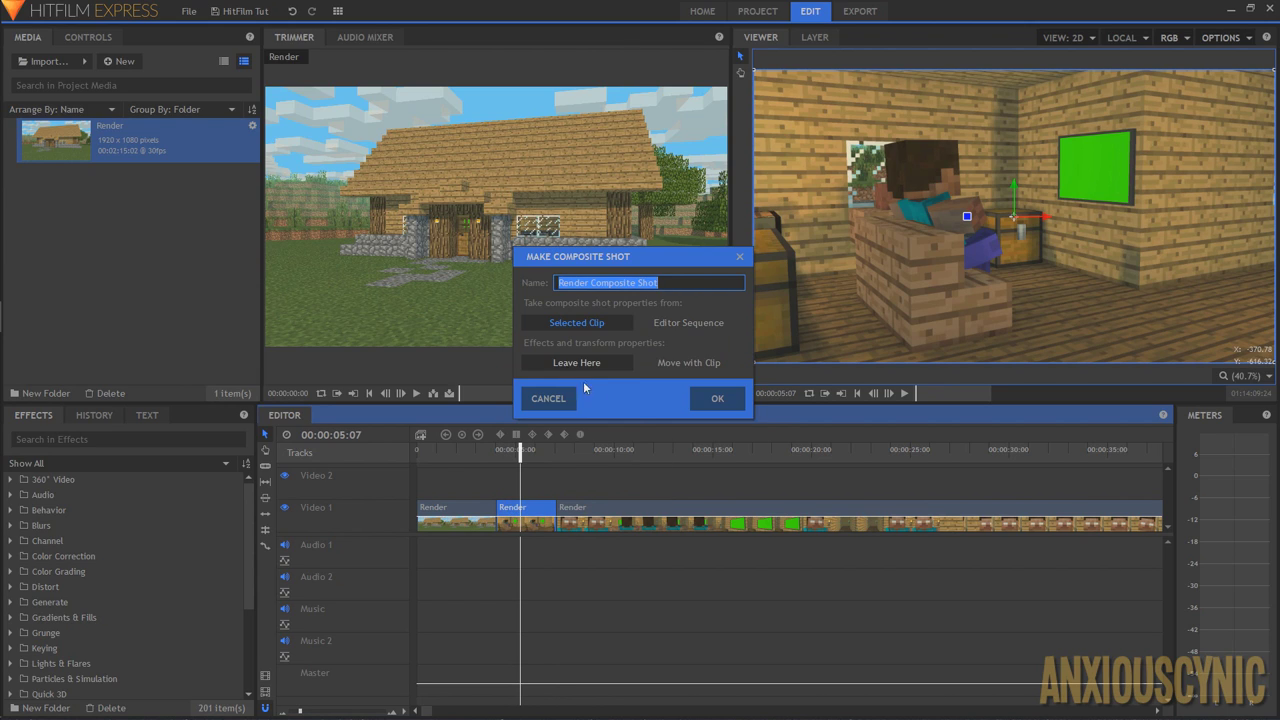
left_click(718, 398)
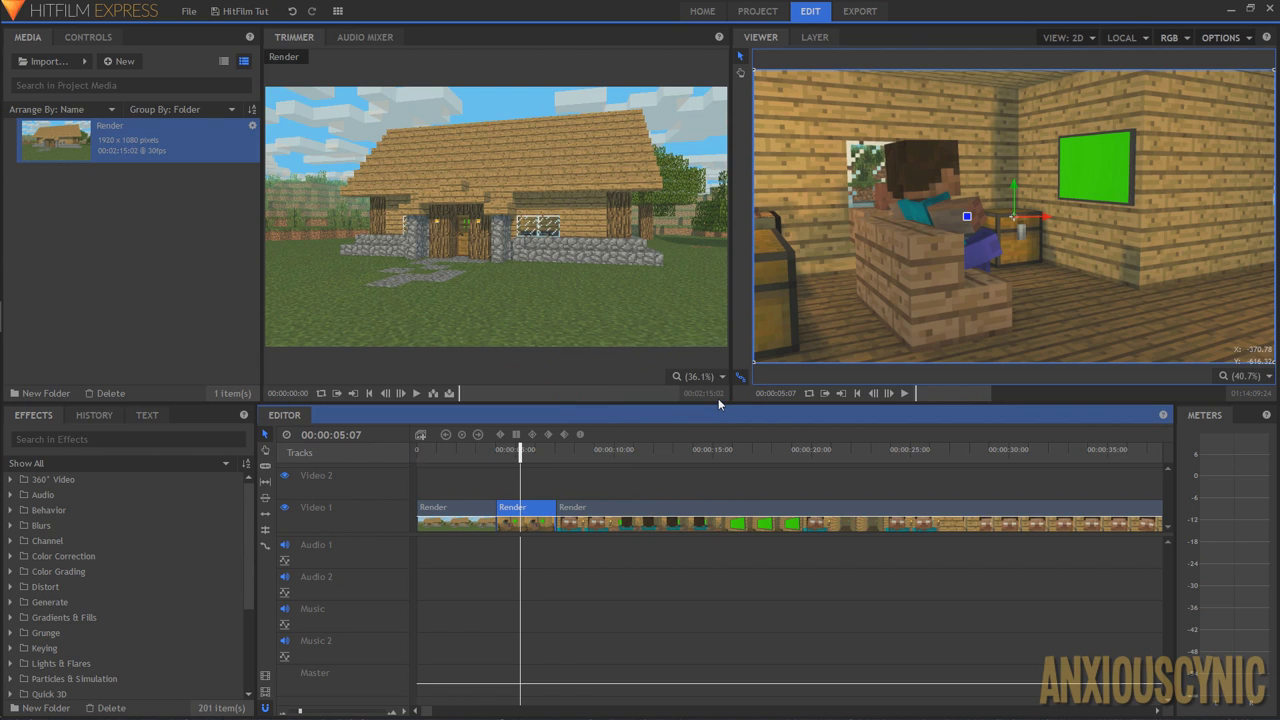
- Add the Render media as a second layer beneath the existing layer in the composite shot
left_click_drag(642, 452, 602, 452)
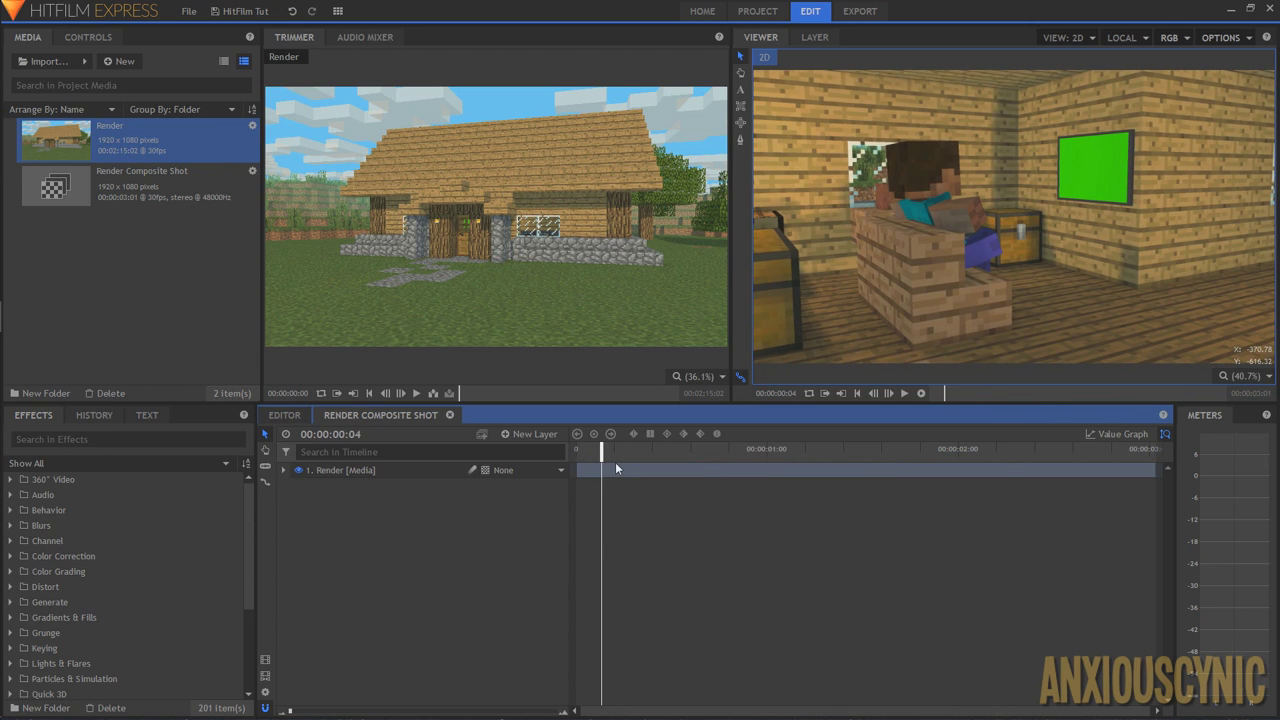
mouse_move(604, 452)
left_mouse_down()
mouse_move(1160, 434)
mouse_move(596, 452)
left_mouse_up()
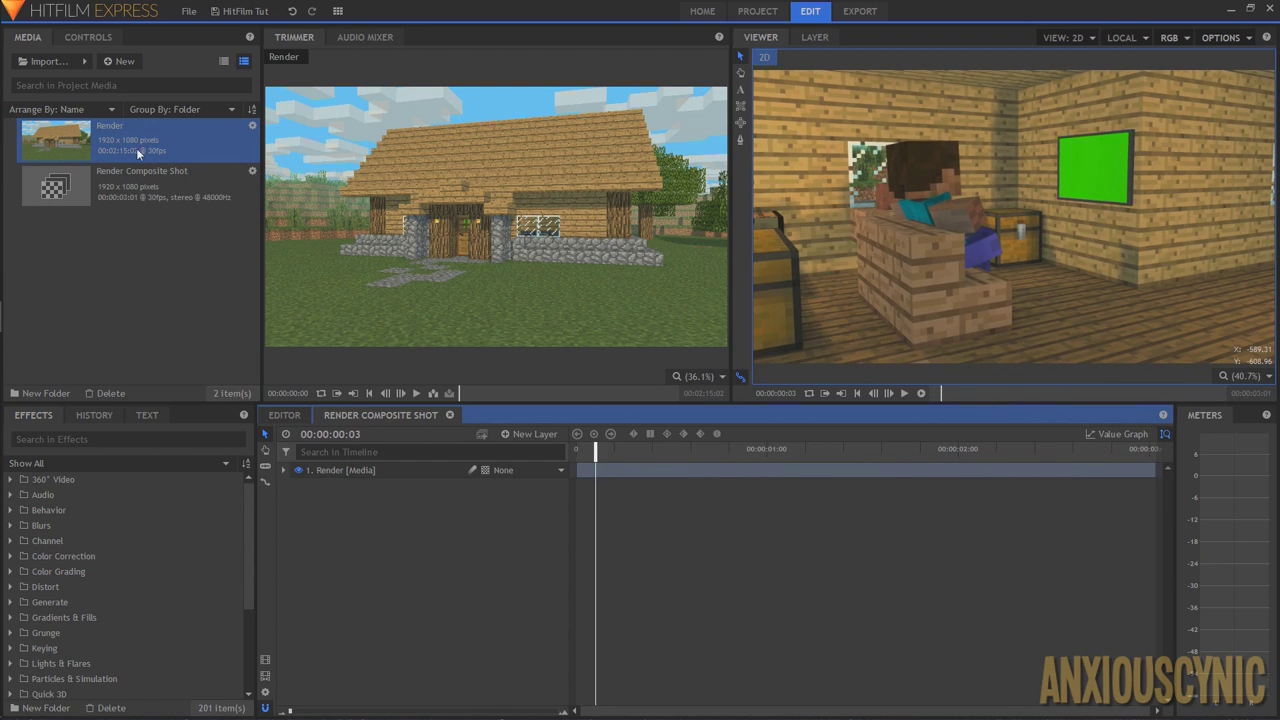
left_click_drag(80, 144, 537, 485)
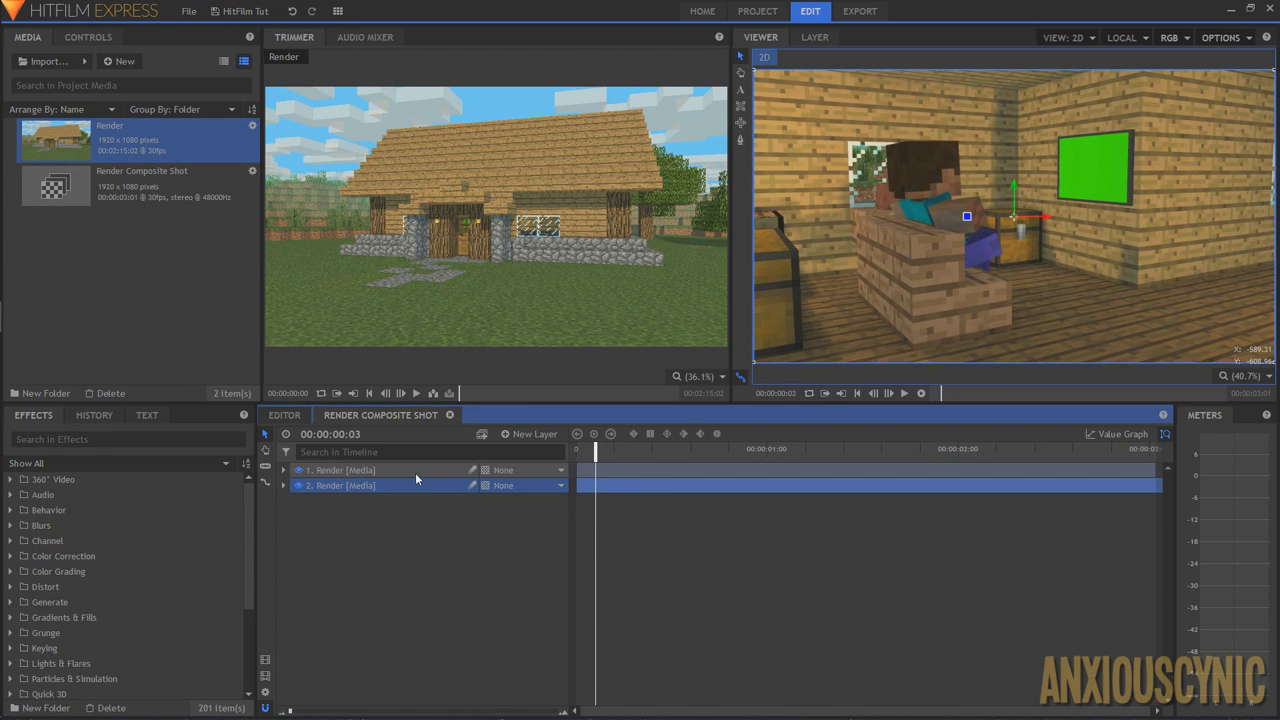
- Rename the upper layer as Main Layer and the lower layer as TV Content
left_click(361, 470)
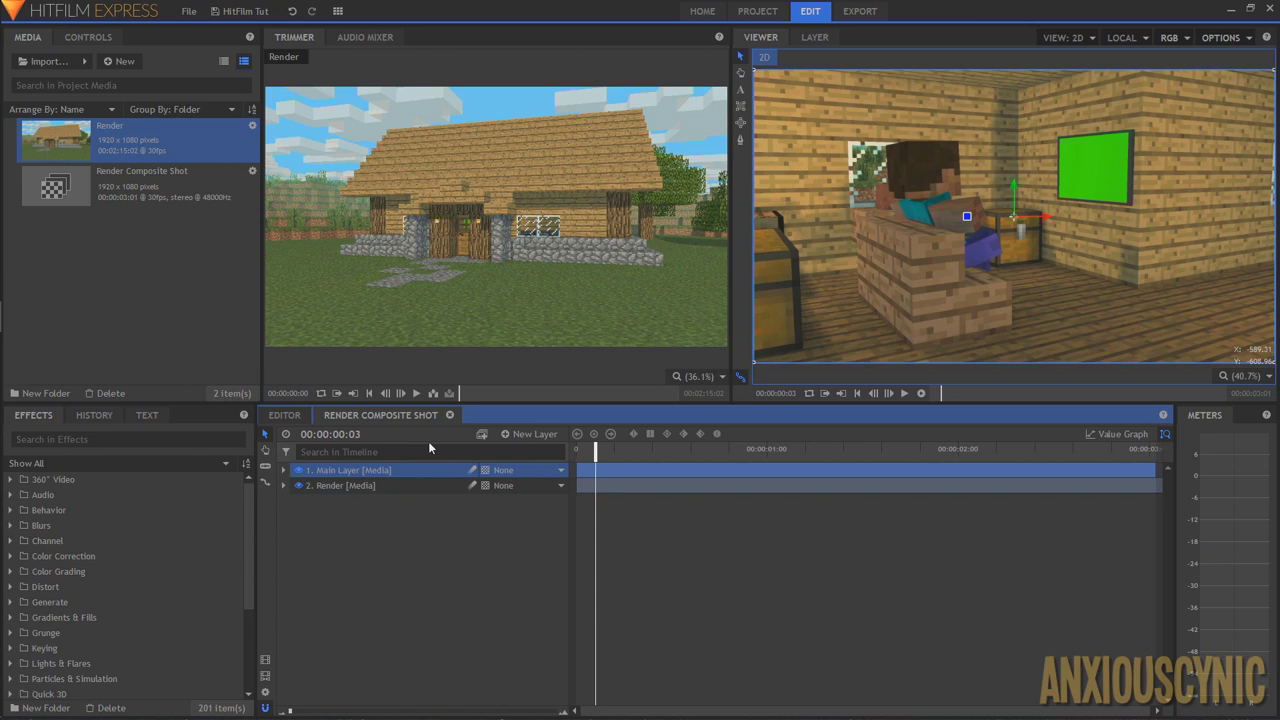
double_click(388, 485)
type("TV Content")
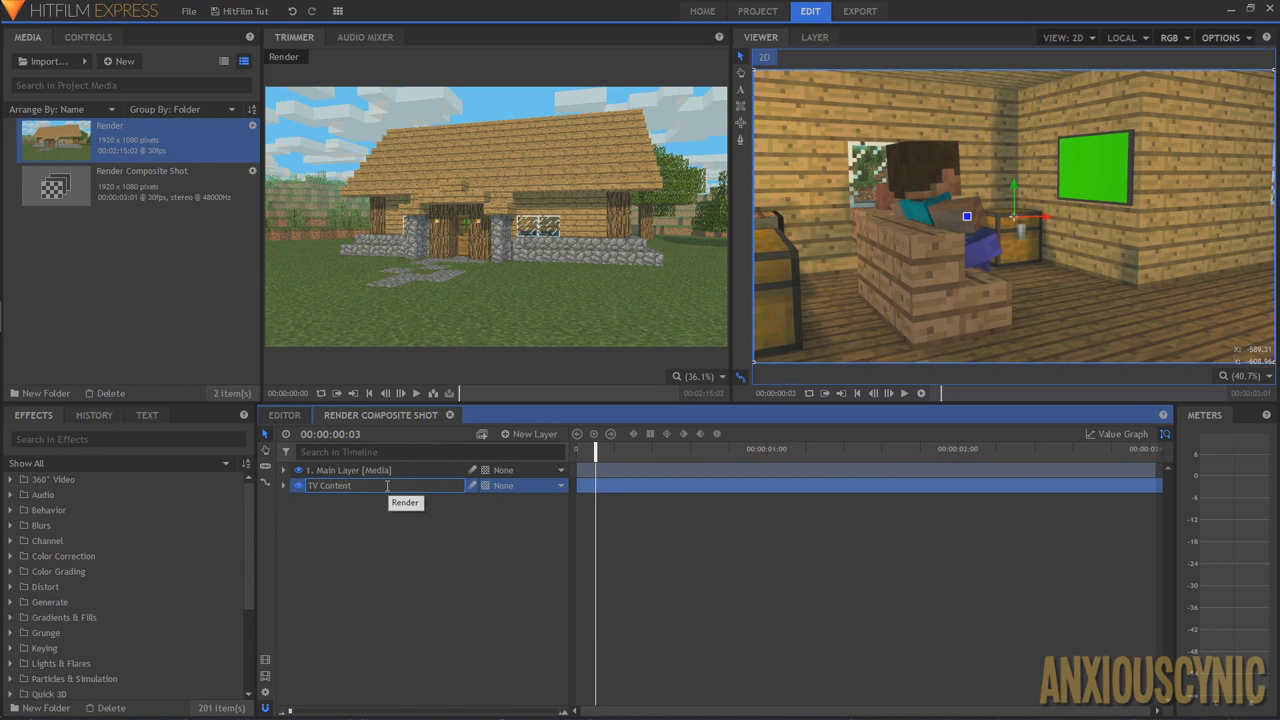
left_click(461, 523)
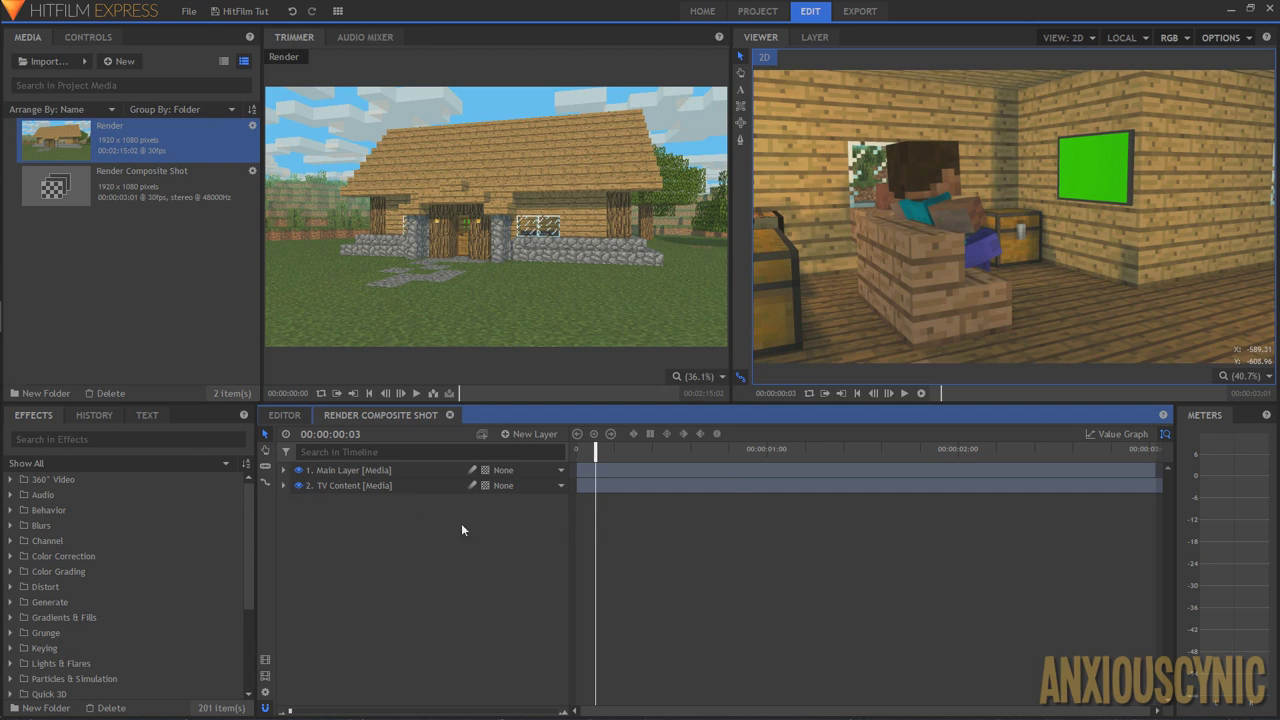
left_click(672, 470)
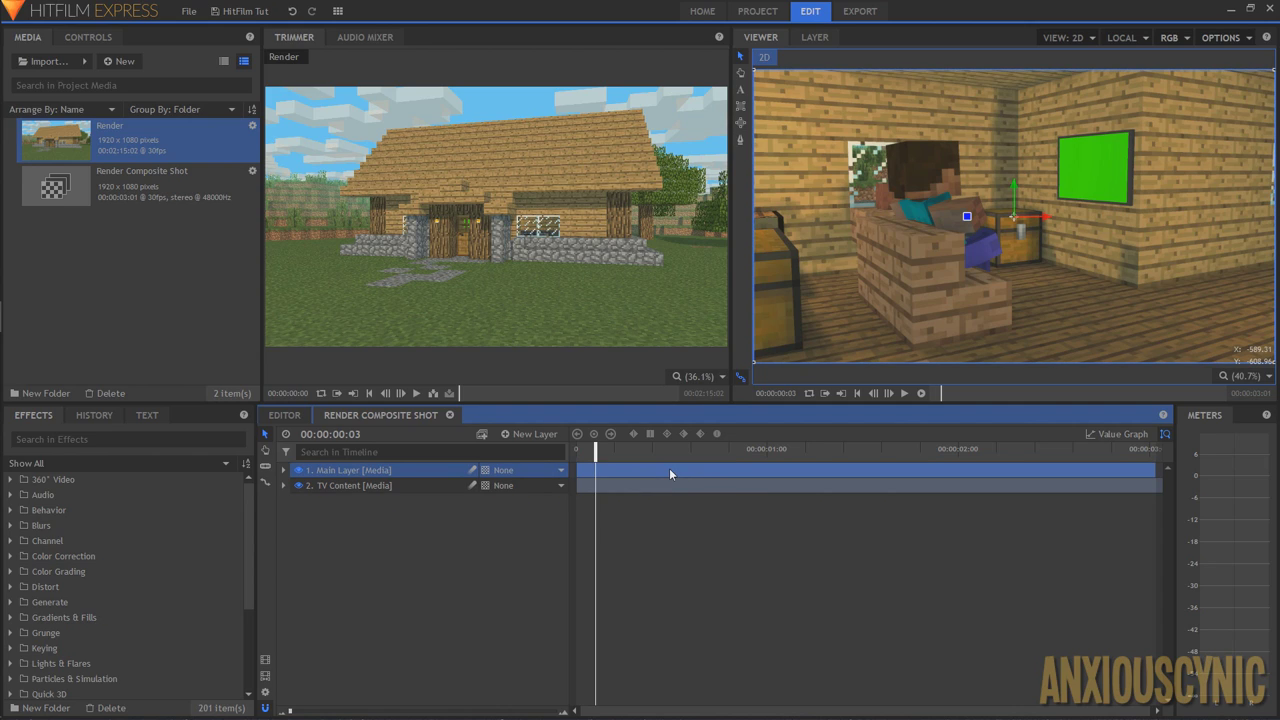
left_click(404, 488)
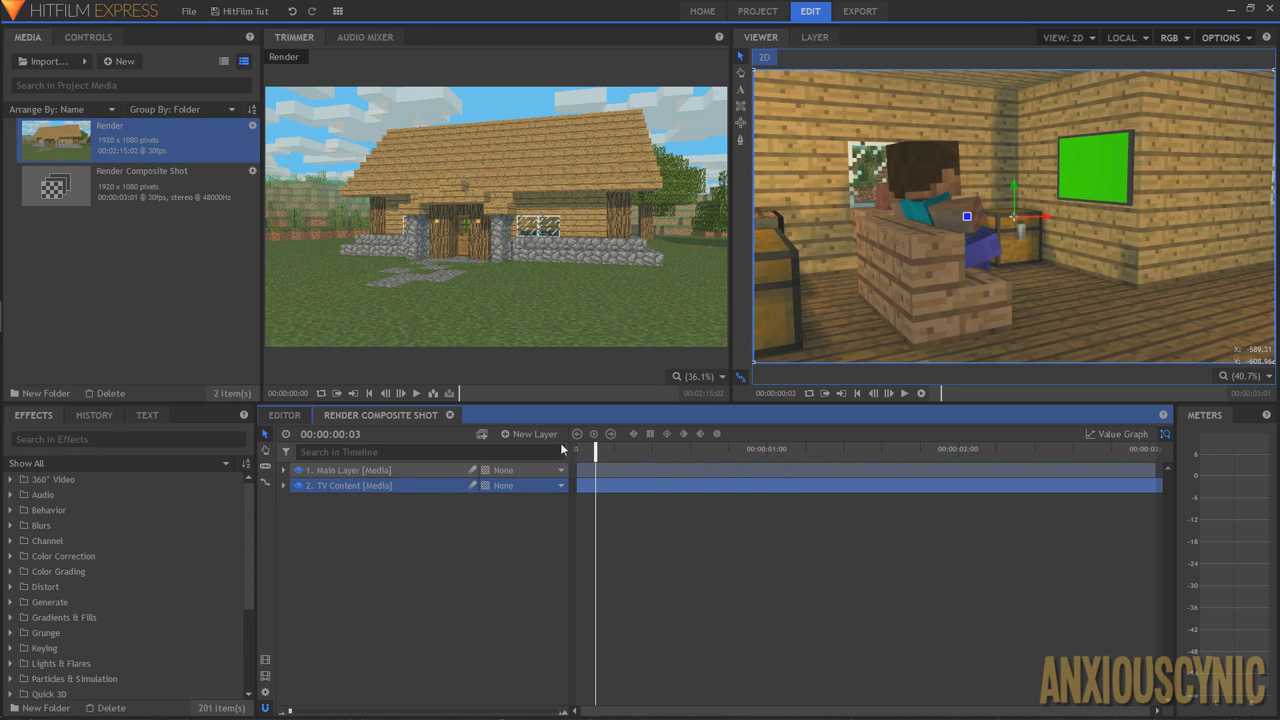
left_click(380, 471)
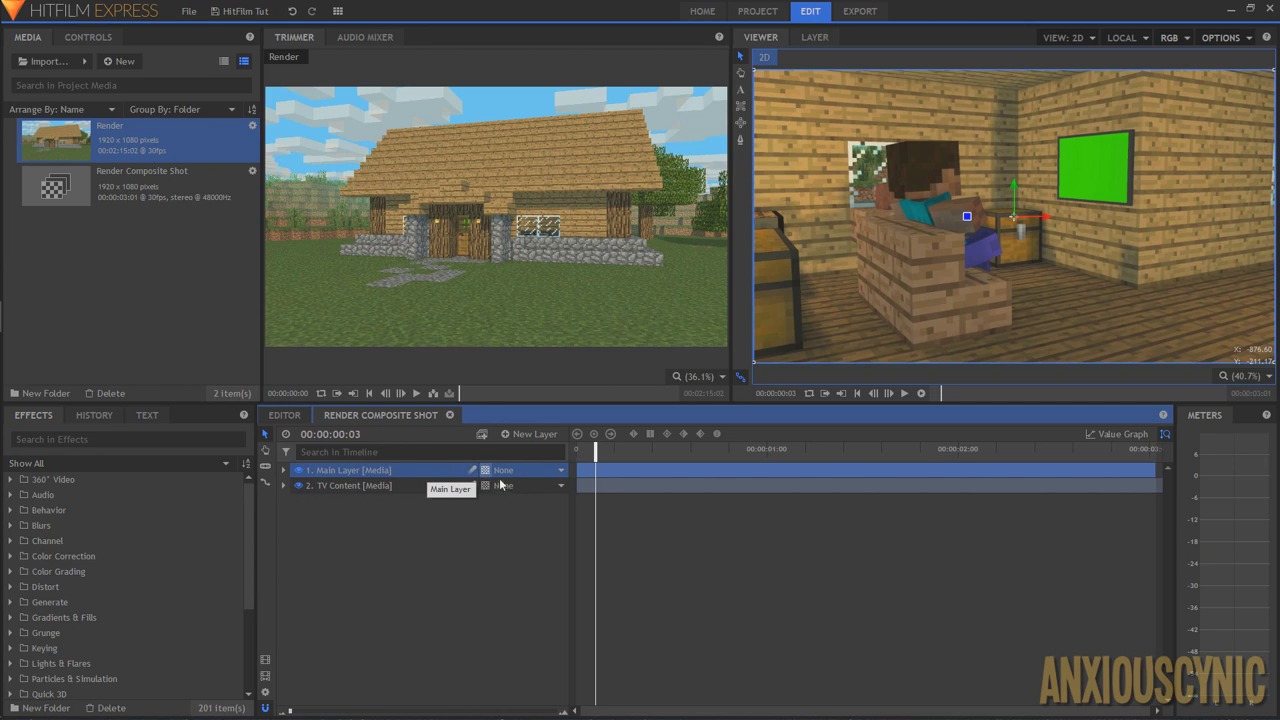
left_click(390, 487)
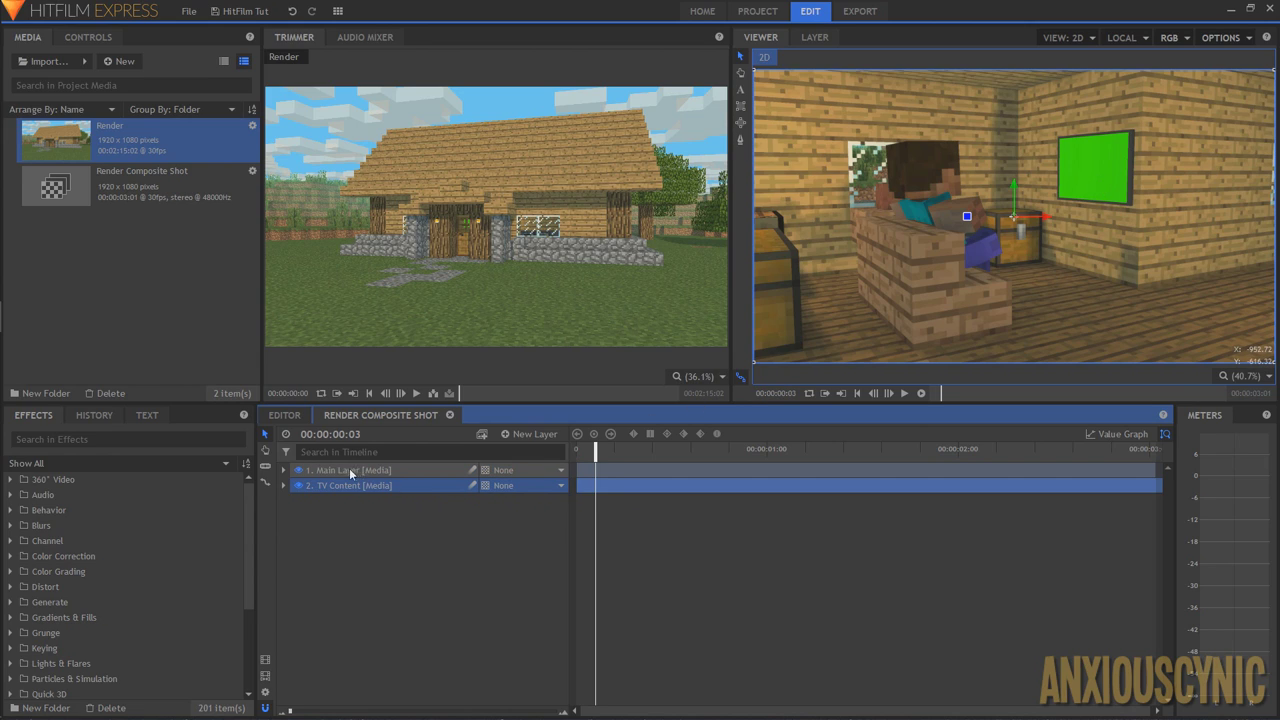
- Apply the Hue & RGB Key keying effect to the Main Layer
left_click(283, 470)
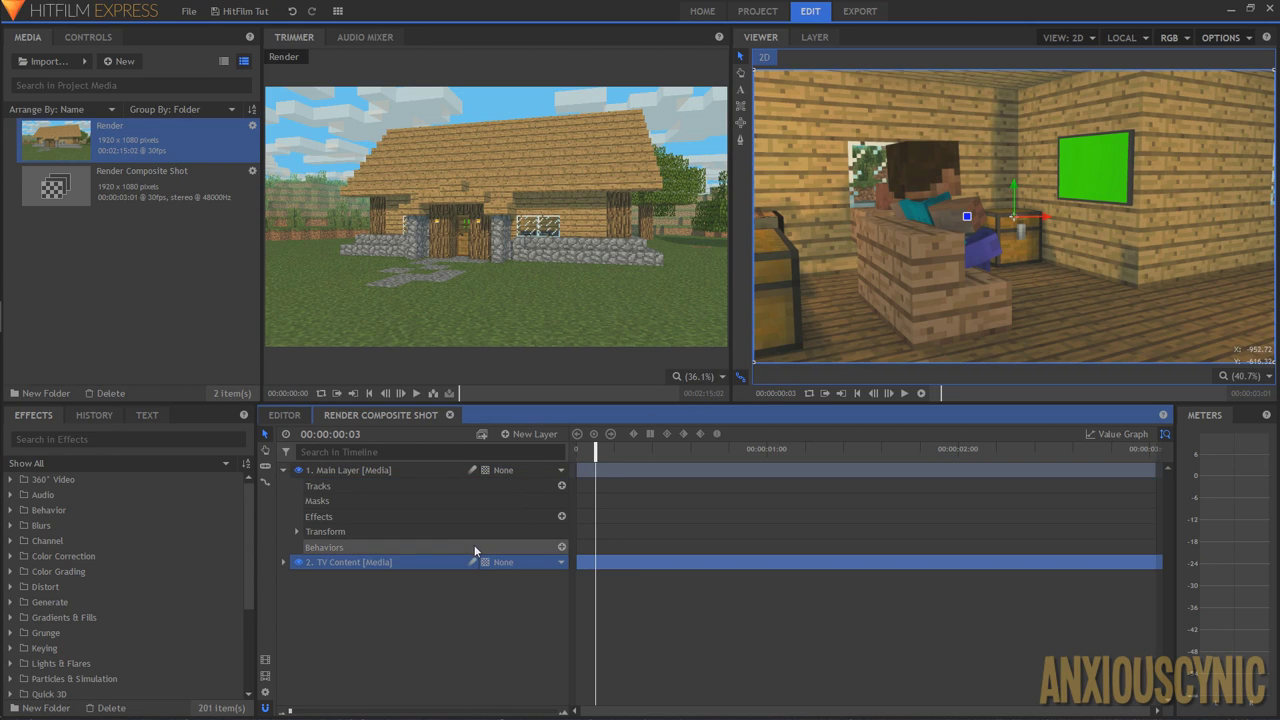
left_click(370, 518)
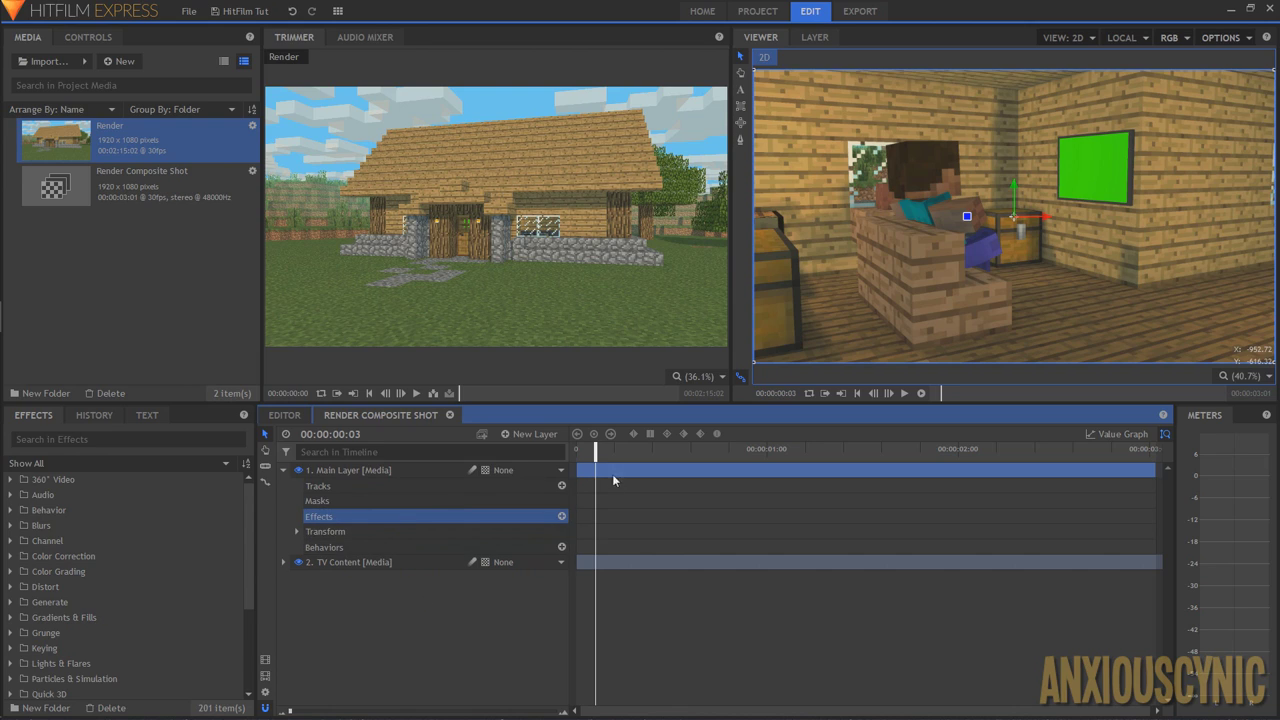
left_click(115, 440)
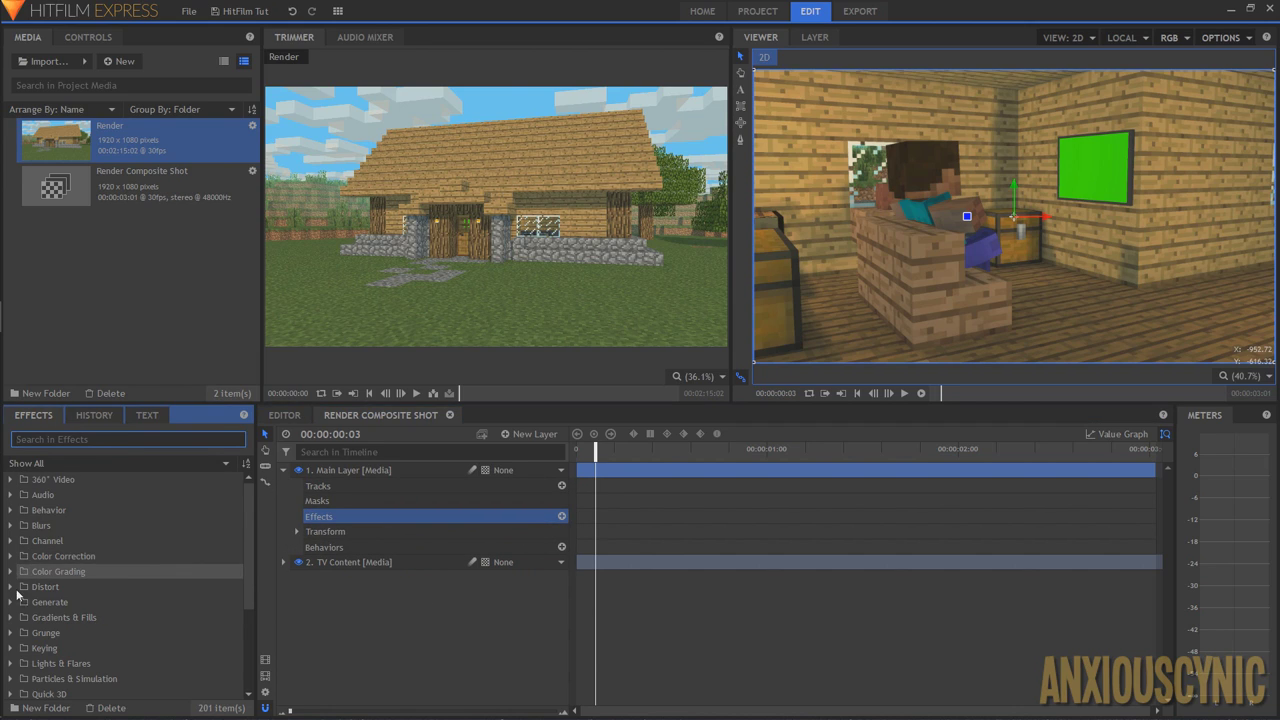
left_click(46, 648)
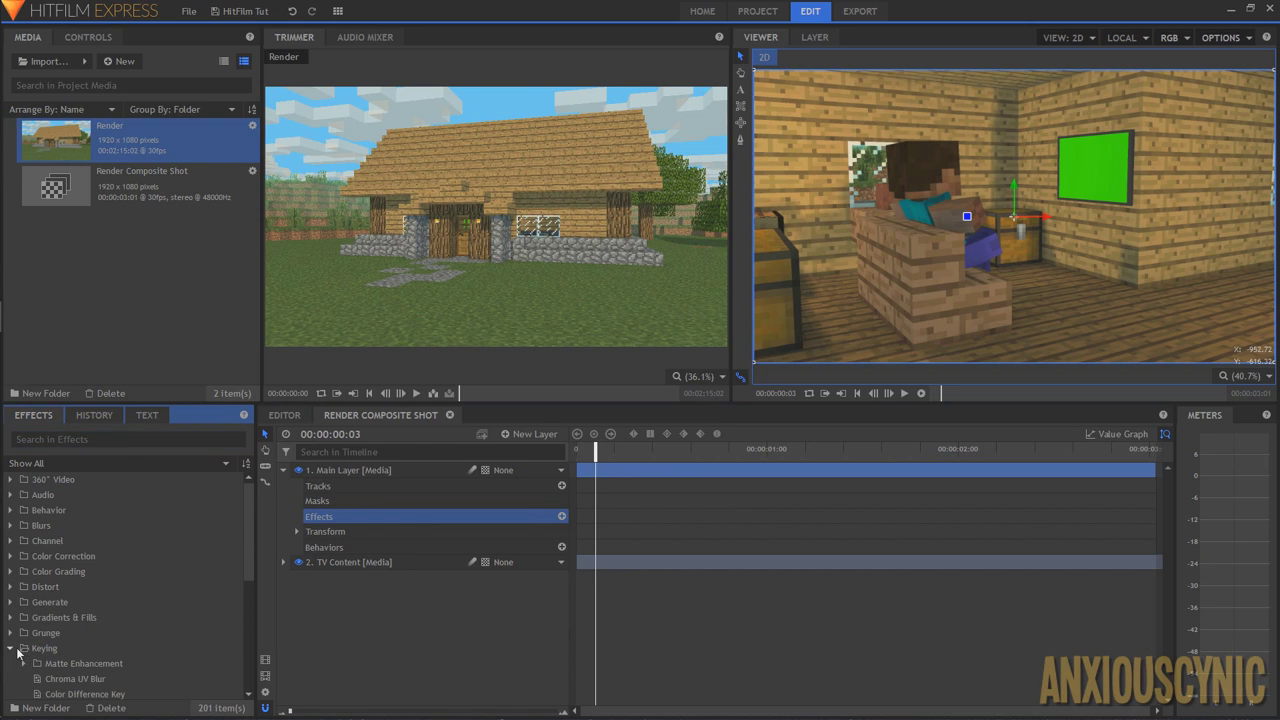
scroll(68, 645, "down", 2)
scroll(96, 621, "down", 1)
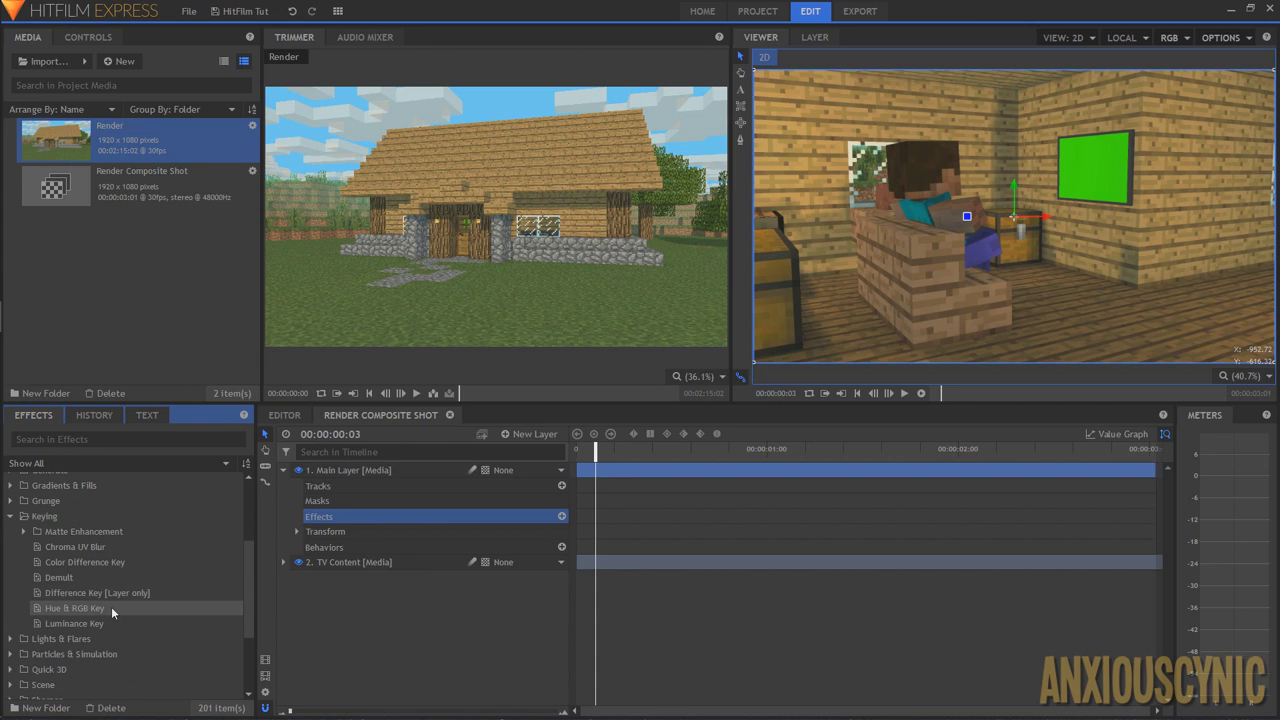
left_click_drag(68, 611, 345, 520)
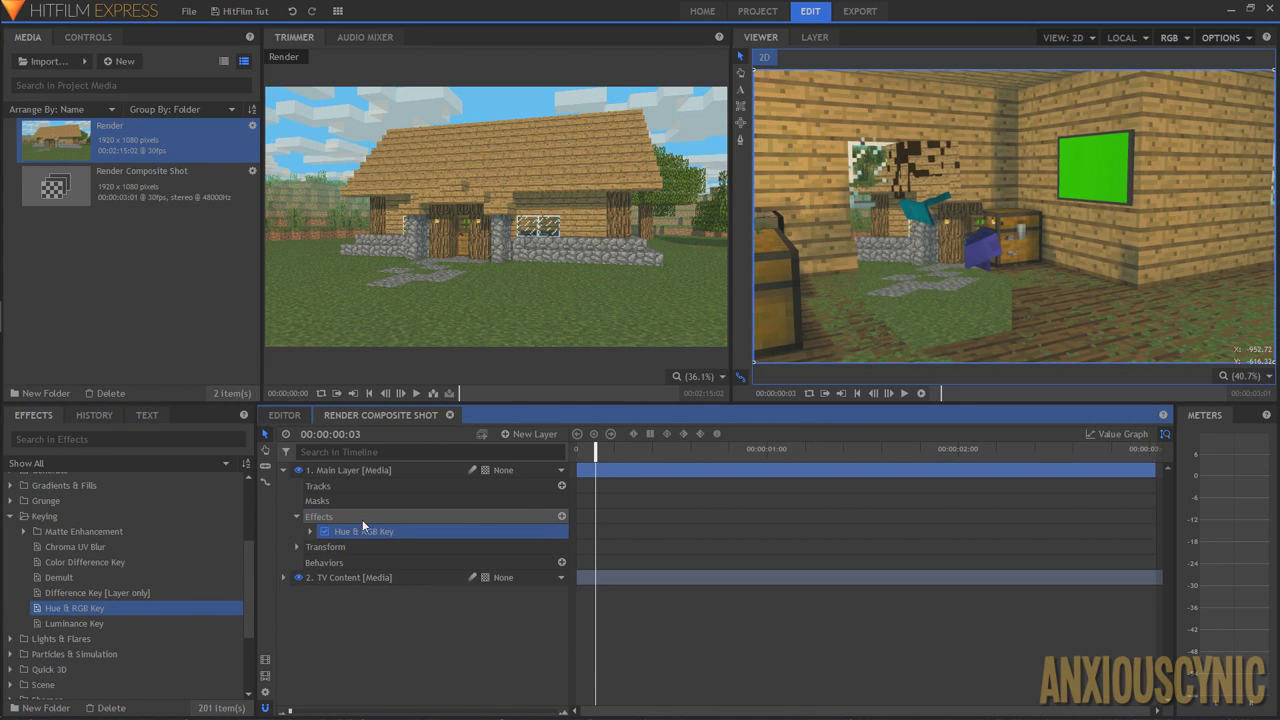
- Sample the green of the TV screen as the Hue & RGB Key color and match colors by RGB
left_click(311, 532)
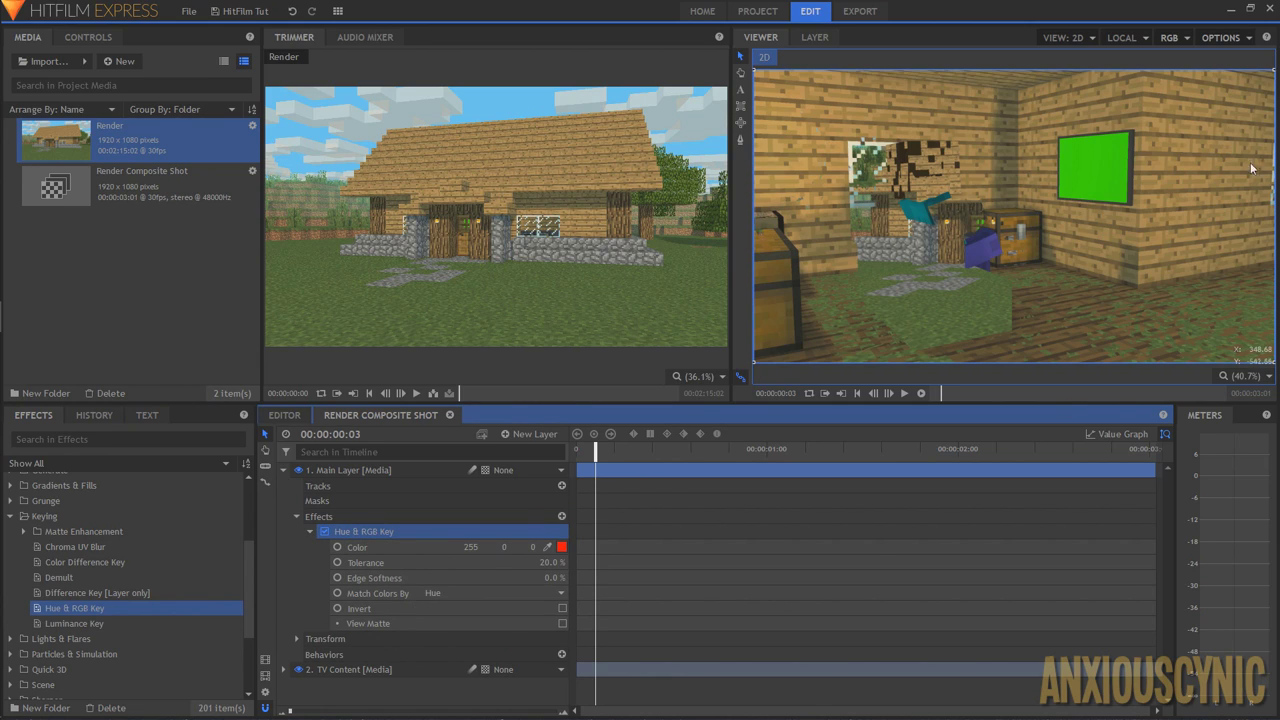
left_click(547, 548)
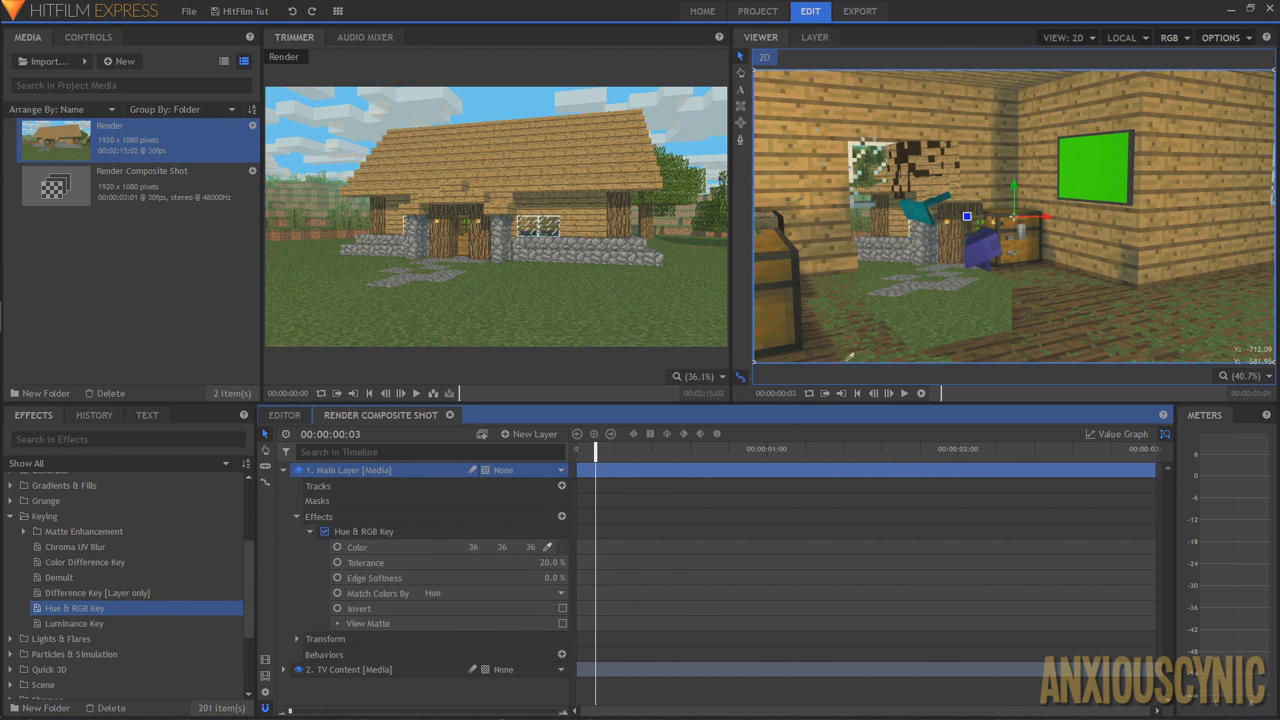
left_click(1076, 168)
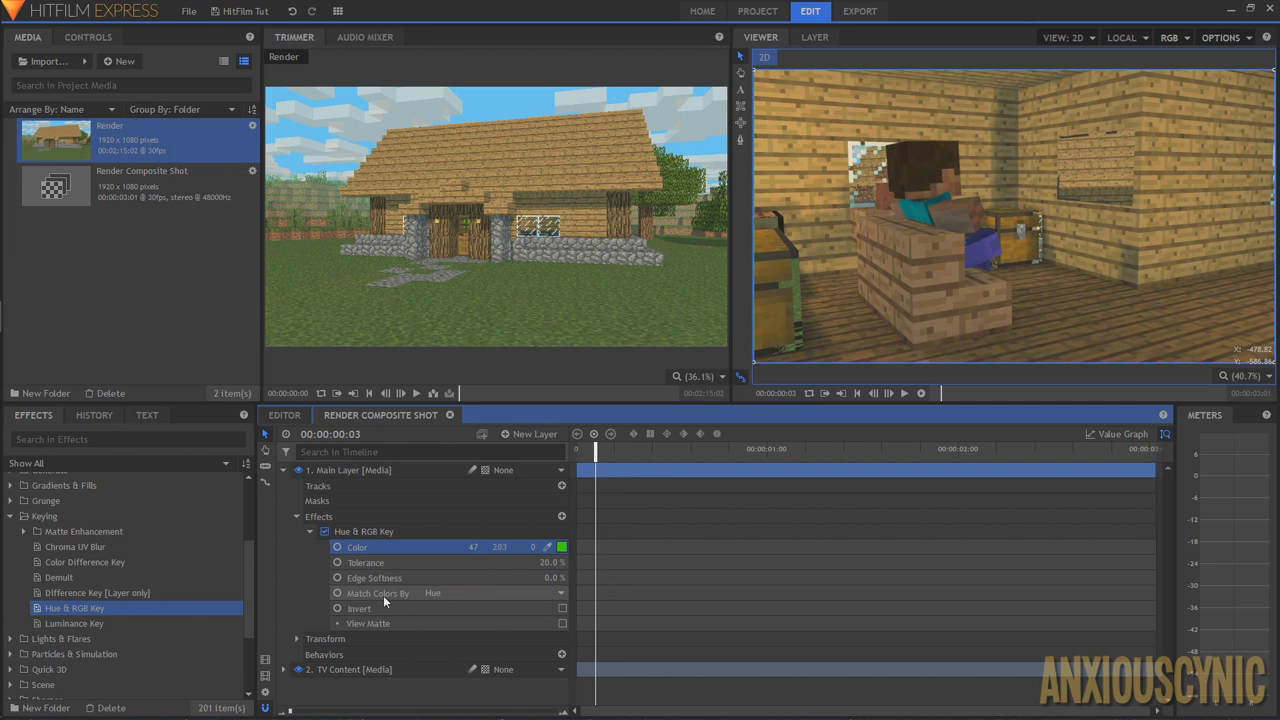
left_click(544, 592)
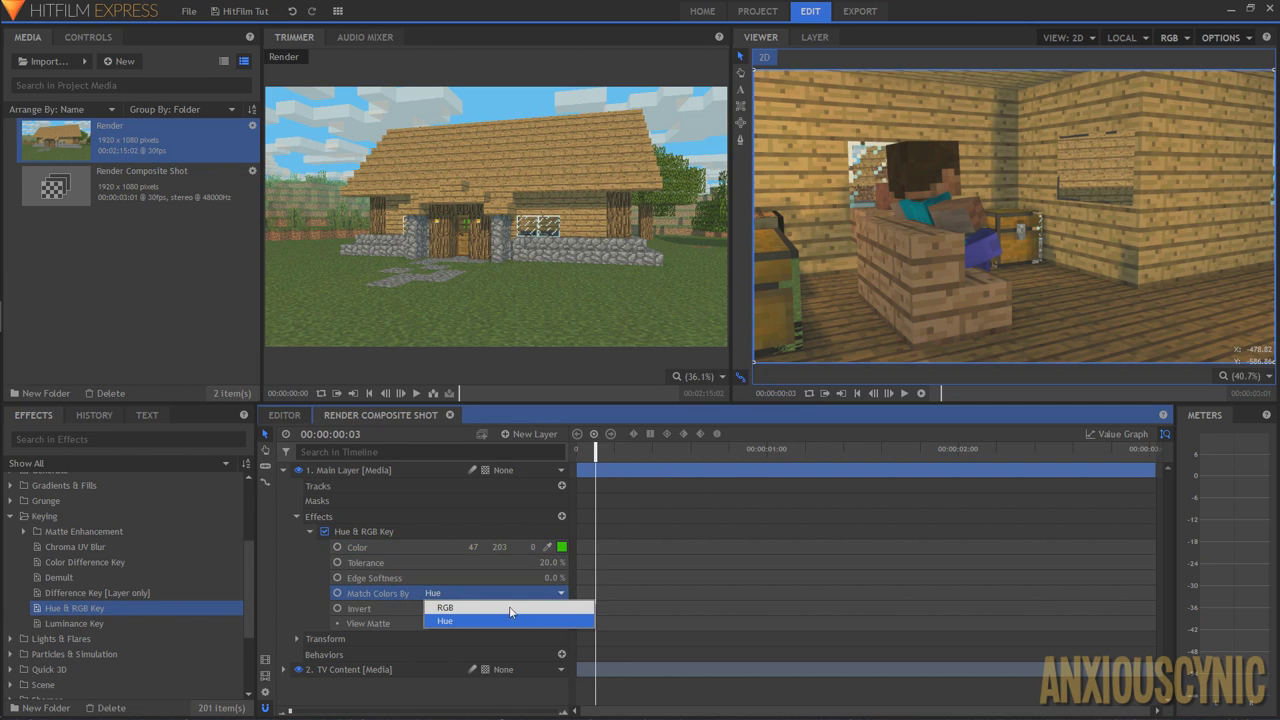
left_click(511, 606)
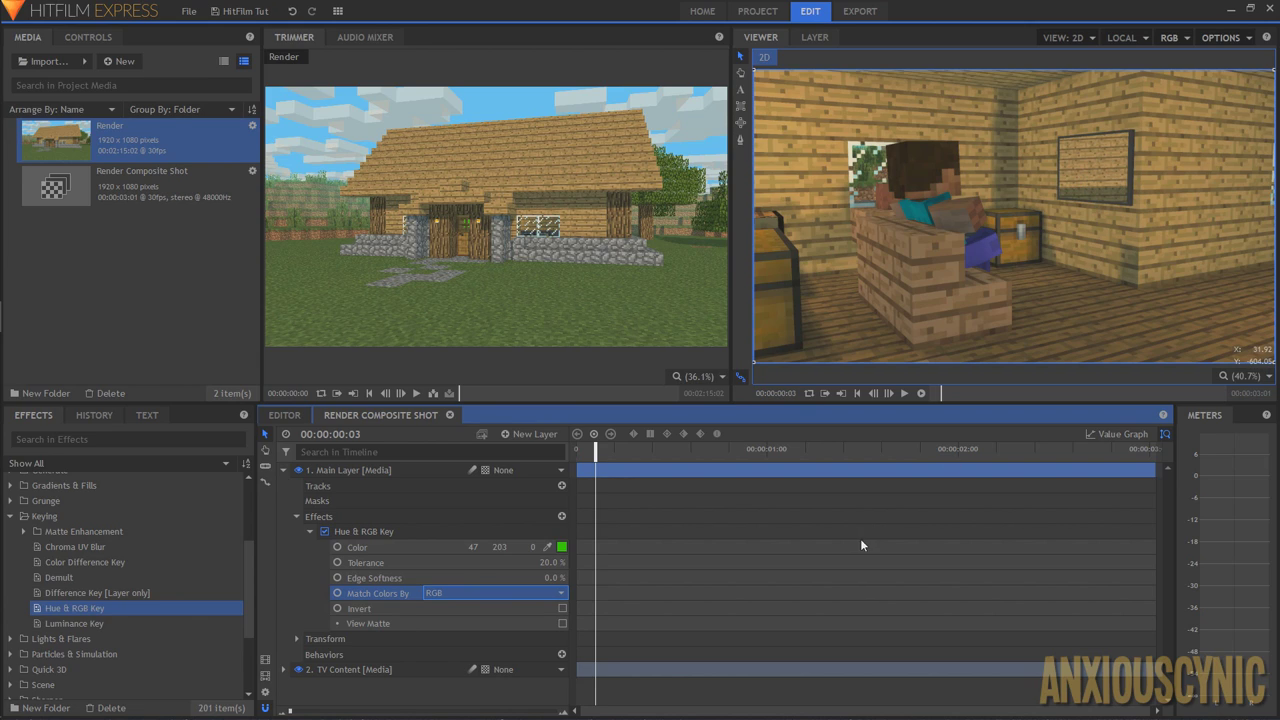
- Set the tolerance of the Main Layer's Hue & RGB Key to 25% and collapse the layer's effects
mouse_move(552, 562)
left_mouse_down()
mouse_move(584, 562)
mouse_move(520, 562)
mouse_move(554, 564)
left_mouse_up()
left_click(554, 564)
type("25")
key("Return")
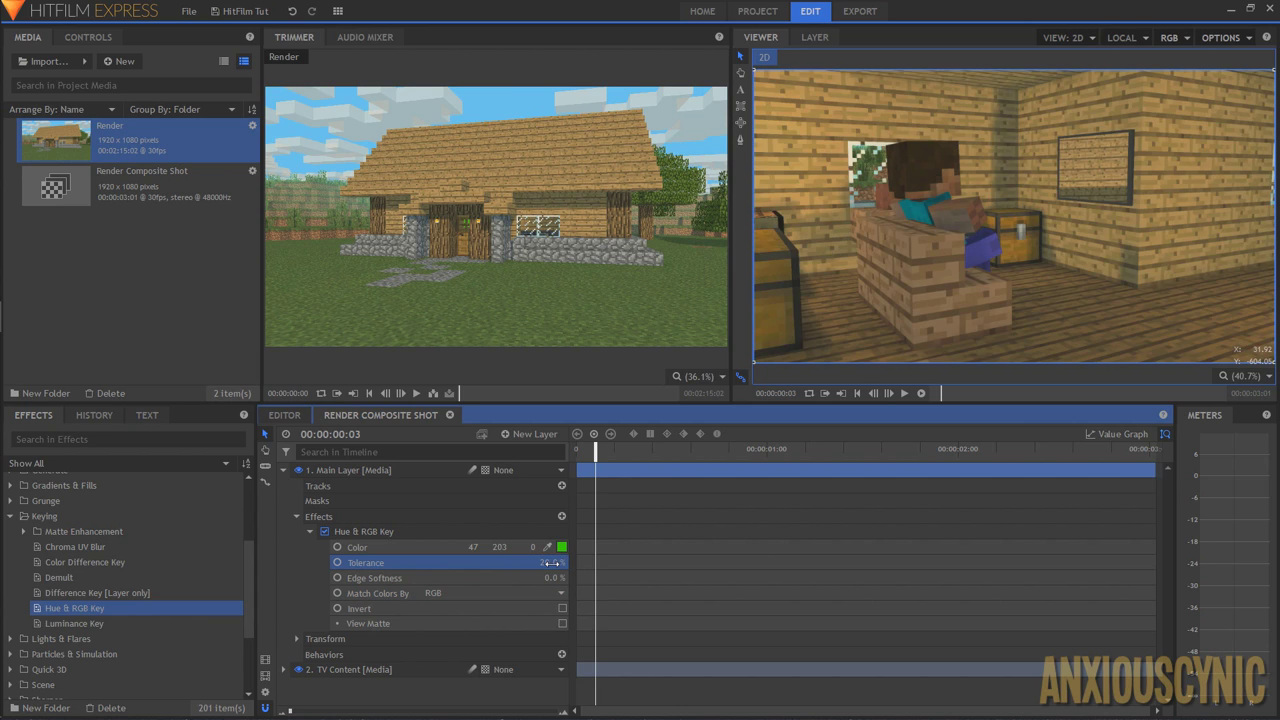
left_click(550, 563)
key("Return")
left_click(296, 517)
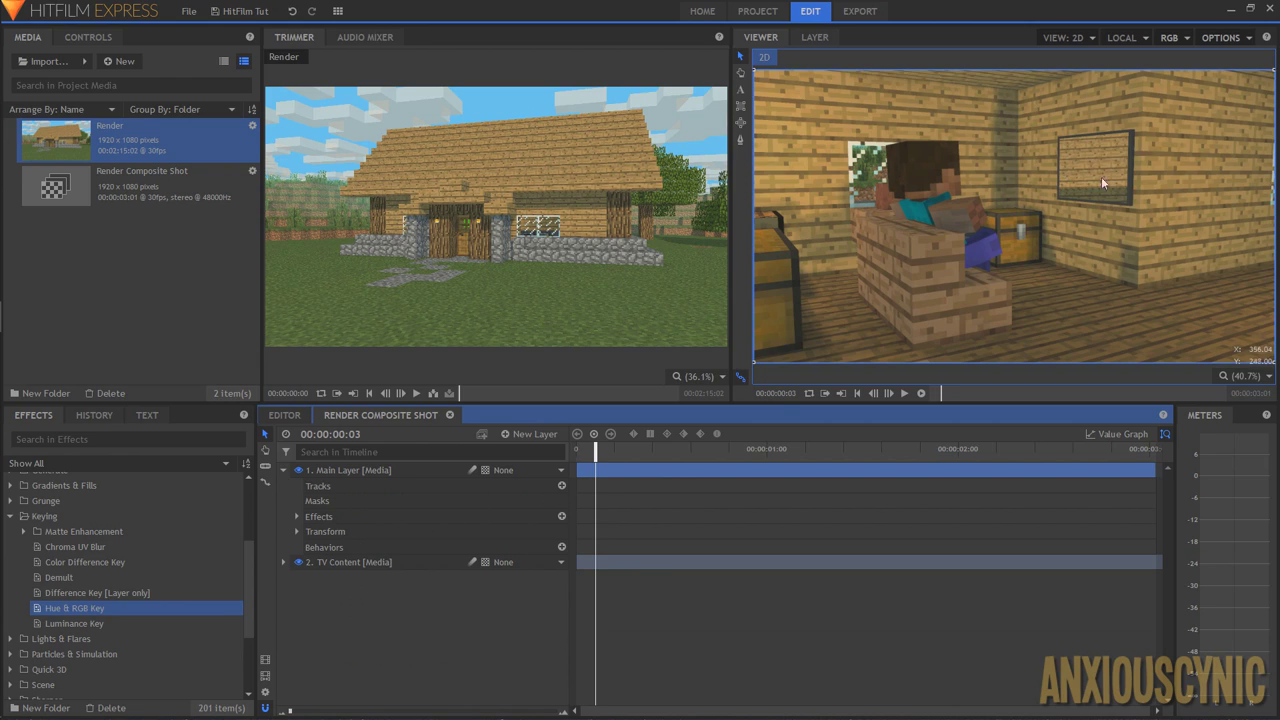
- Adjust the TV Content layer's timing so the character face close-up plays from the start of the composite shot
left_click(617, 562)
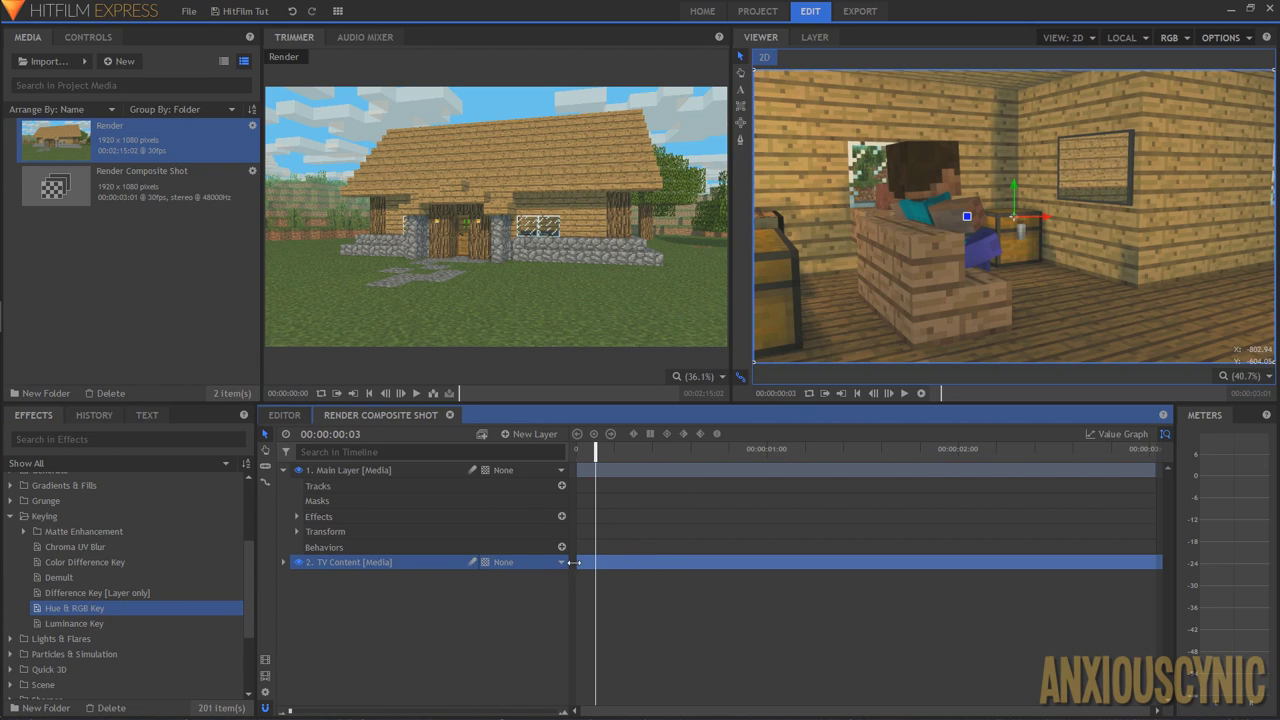
left_click_drag(576, 560, 939, 562)
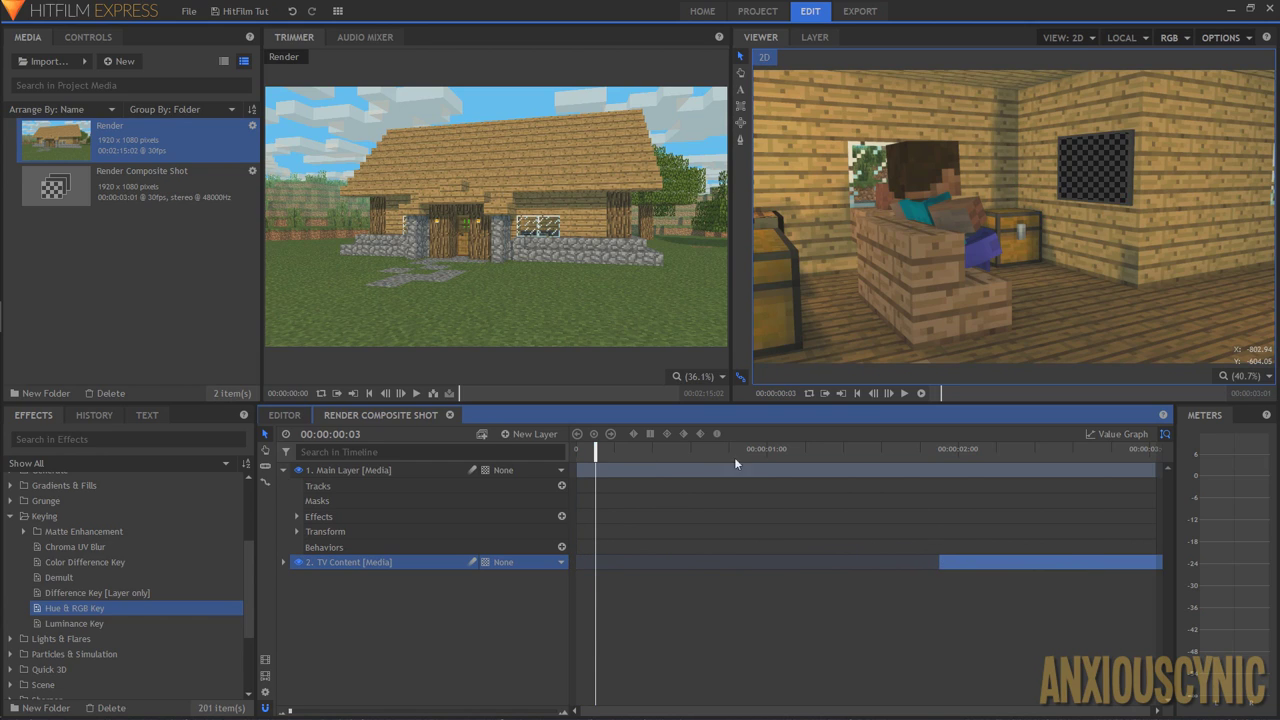
left_click_drag(939, 565, 600, 588)
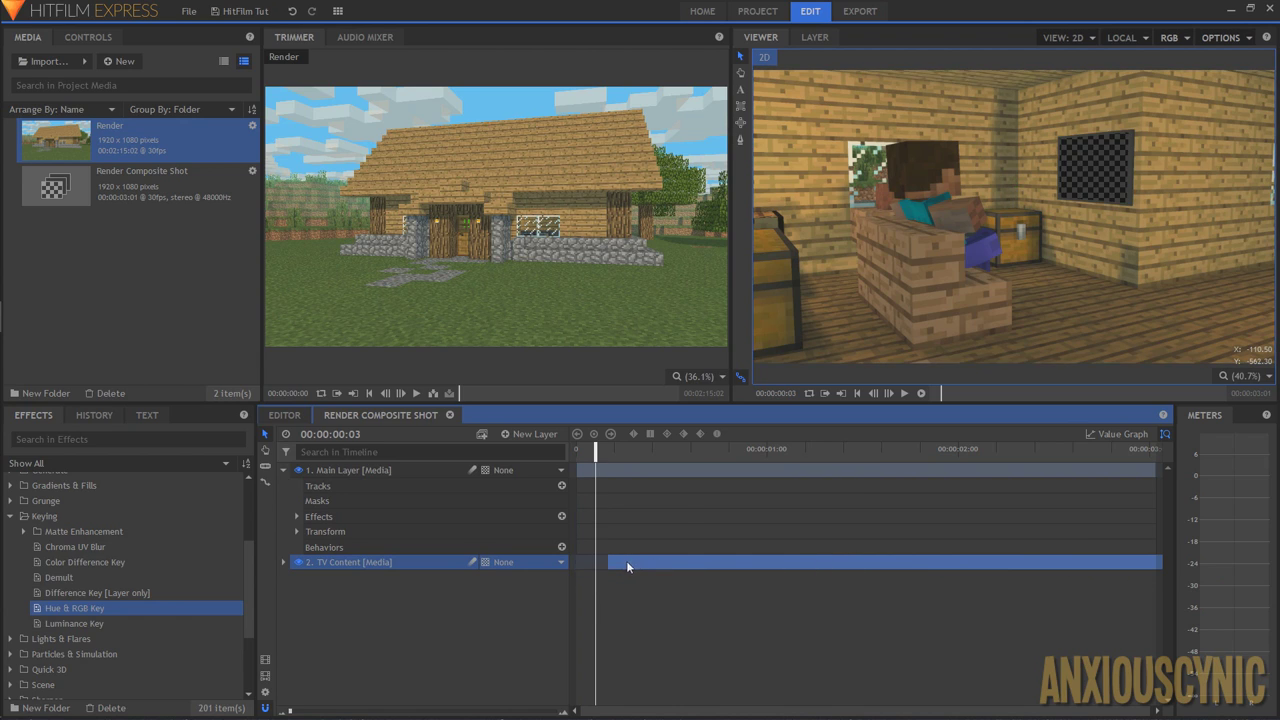
left_click(636, 483)
left_click(624, 561)
- Scrub through the TV Content footage and turn the Main Layer's visibility back on to check the keyed composite
left_click_drag(685, 449, 576, 455)
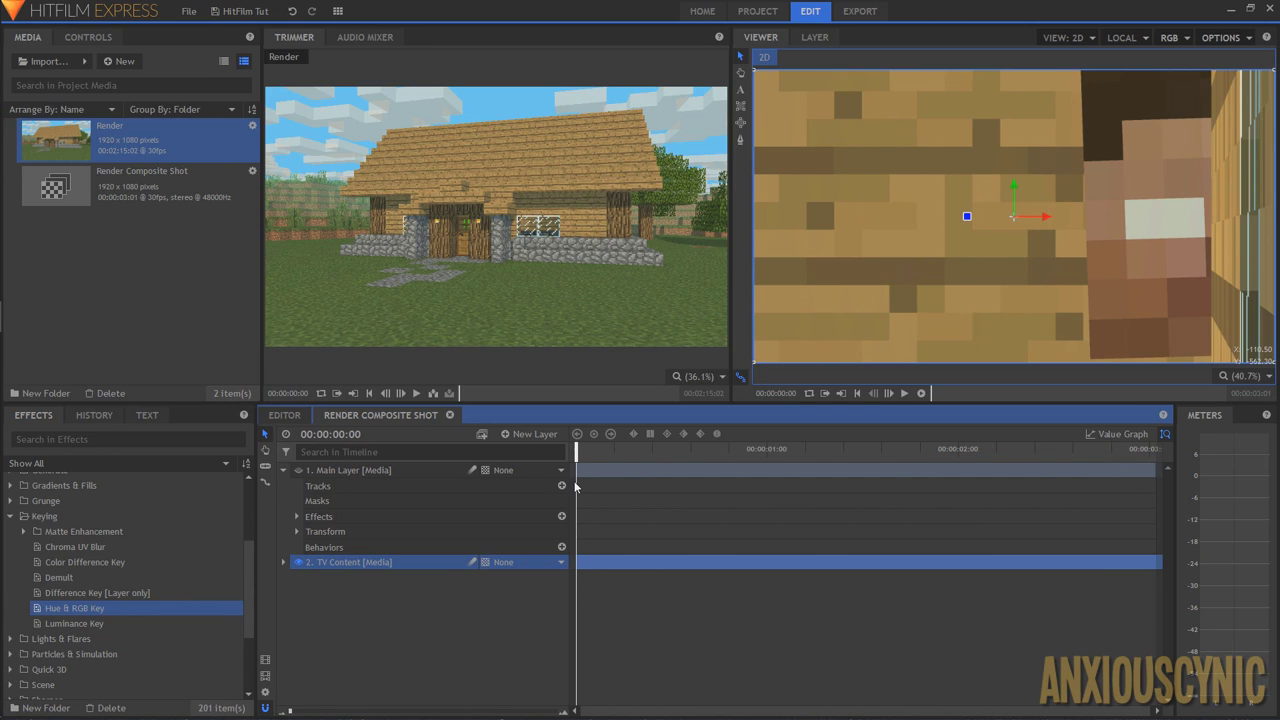
left_click_drag(577, 455, 1027, 478)
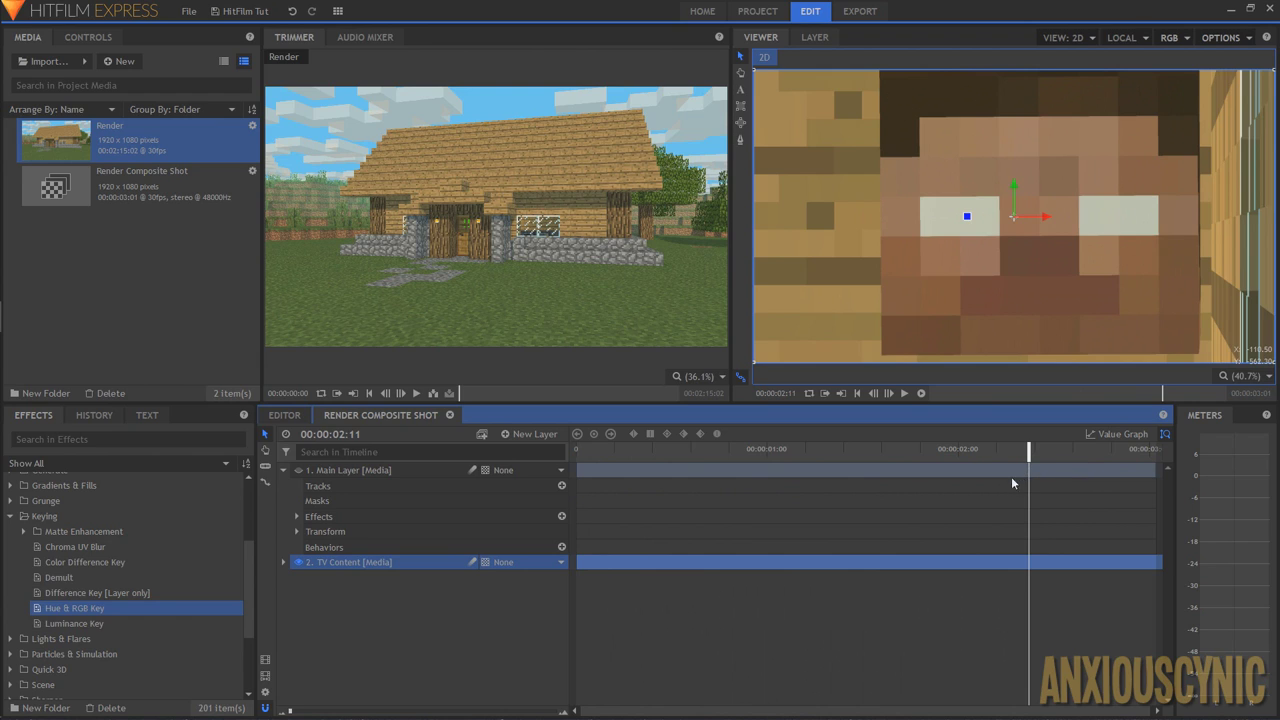
left_click(298, 470)
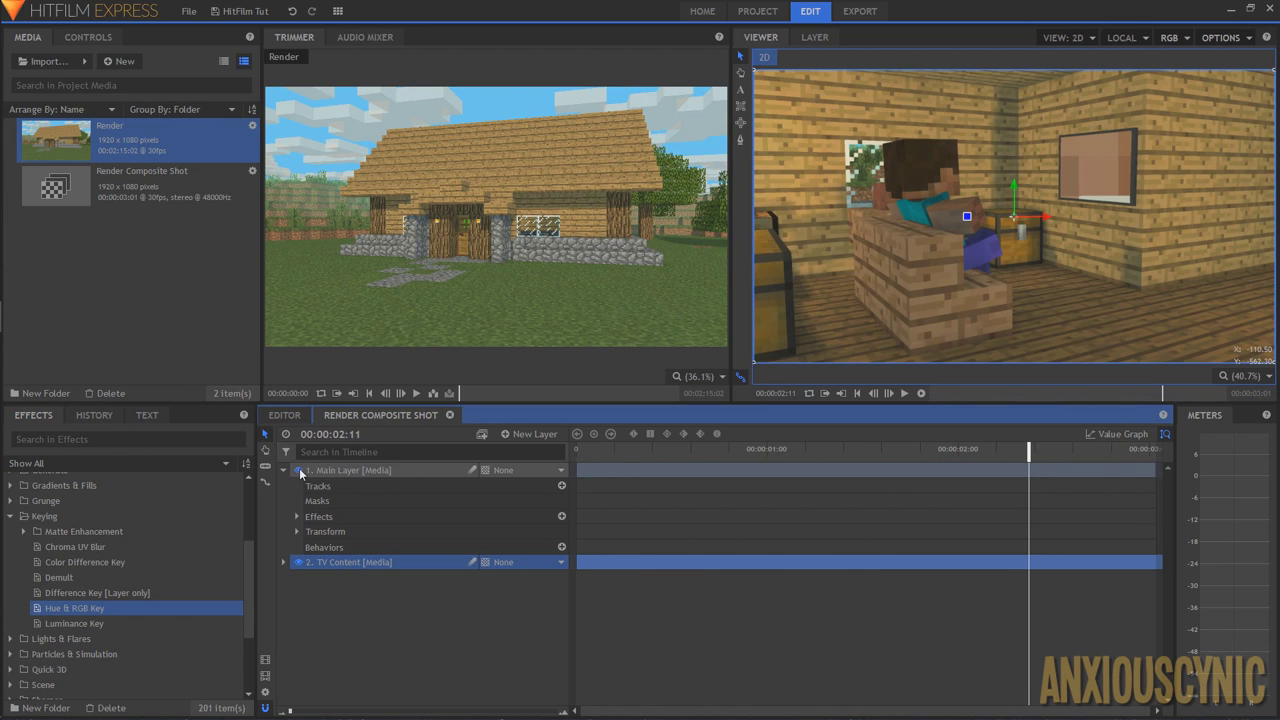
left_click(360, 469)
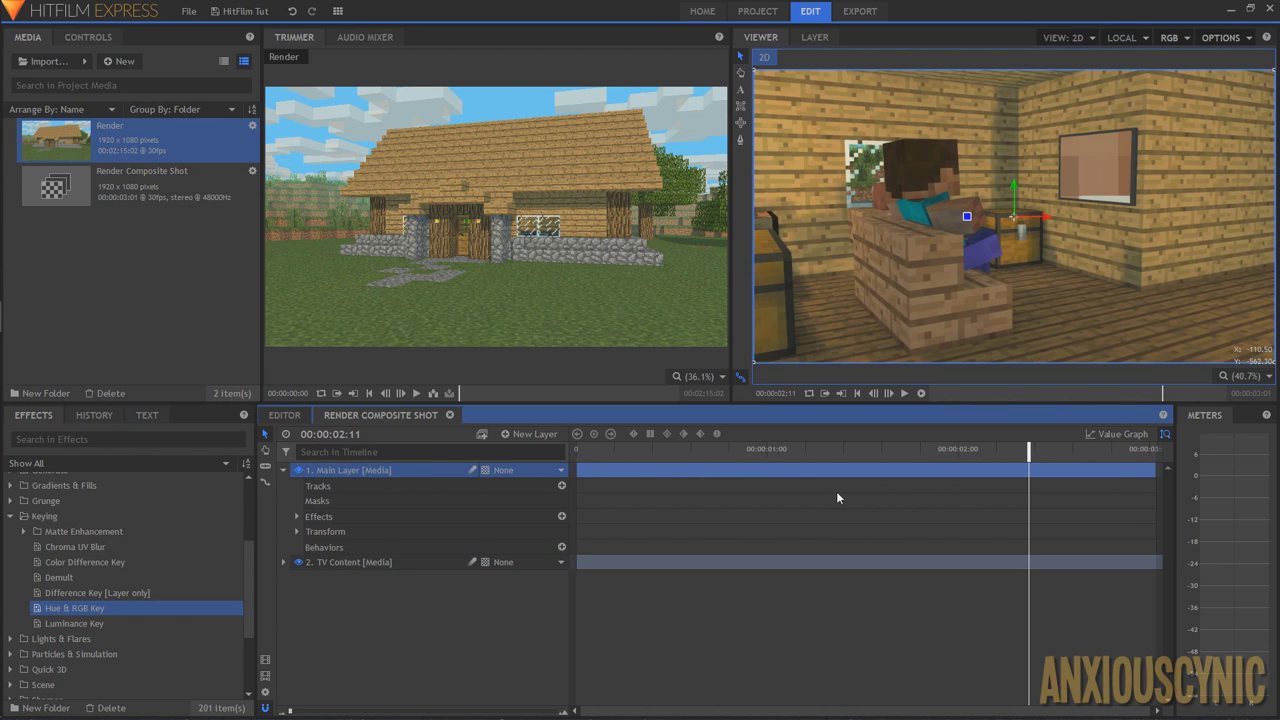
left_click_drag(792, 450, 1092, 450)
left_click_drag(1000, 493, 736, 497)
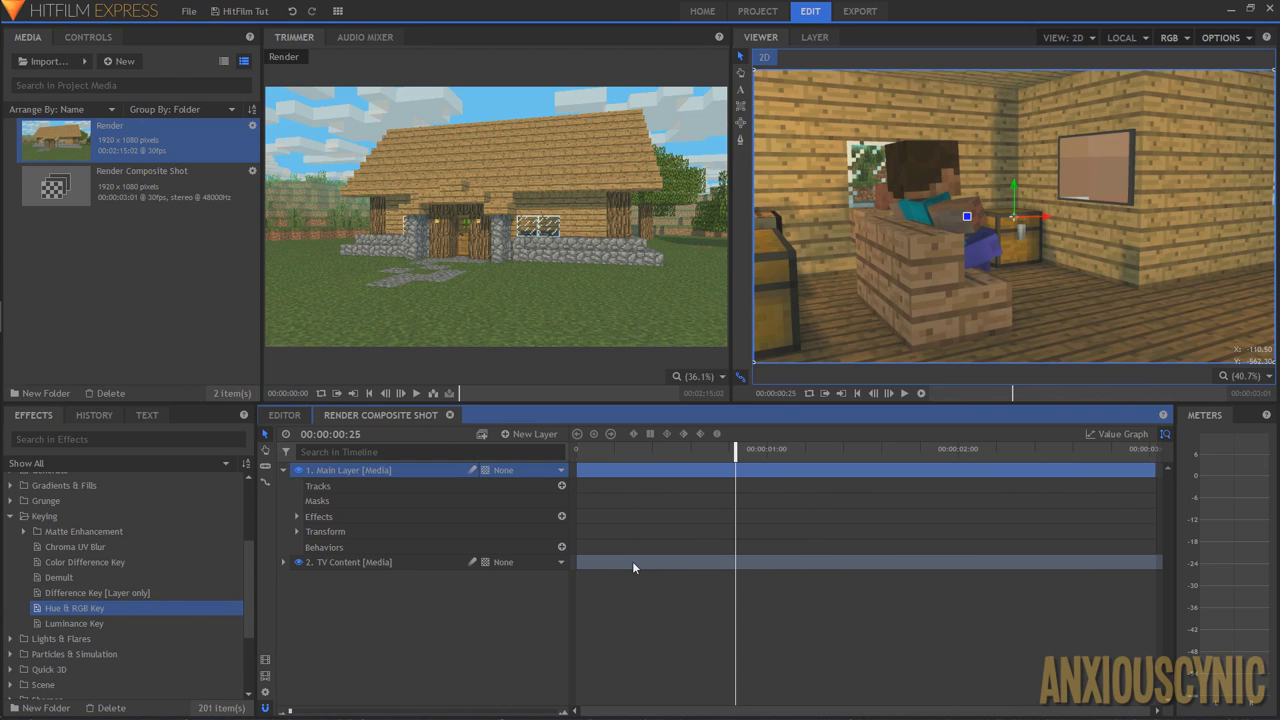
- Scale the TV Content layer to 35% and move it over the TV screen, at about 306.9, 191.5
left_click(633, 563)
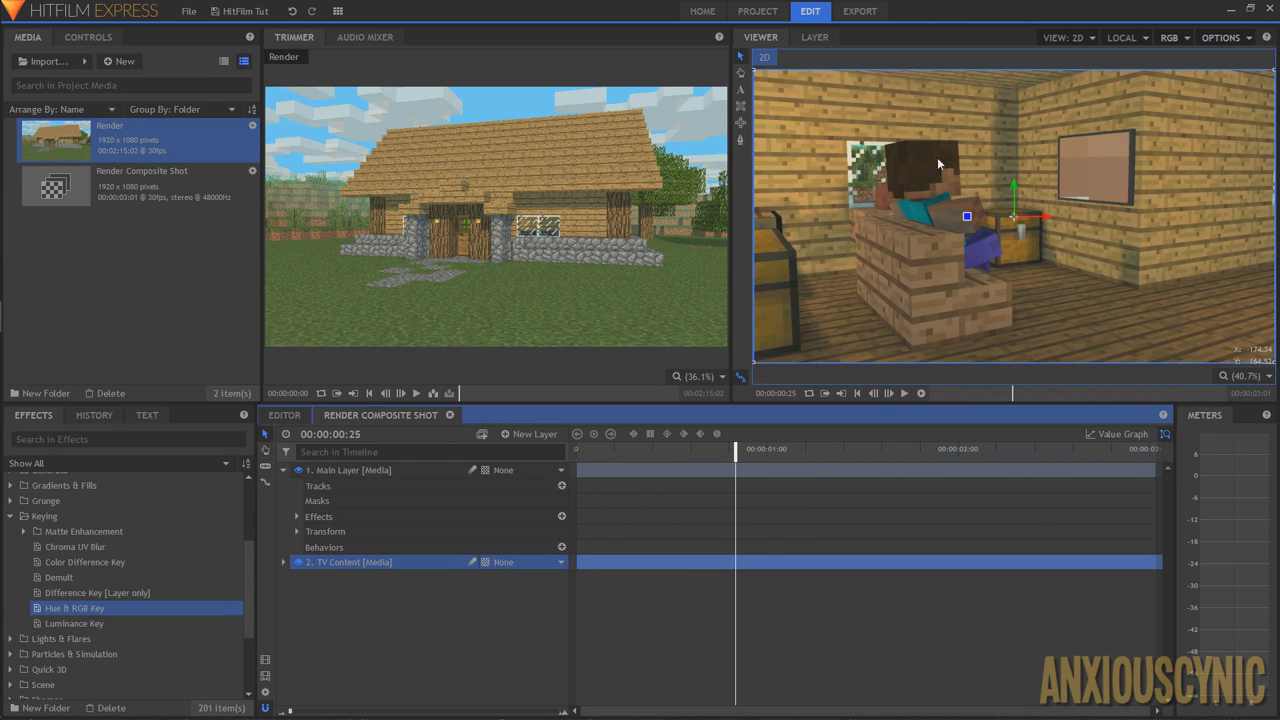
left_click(285, 563)
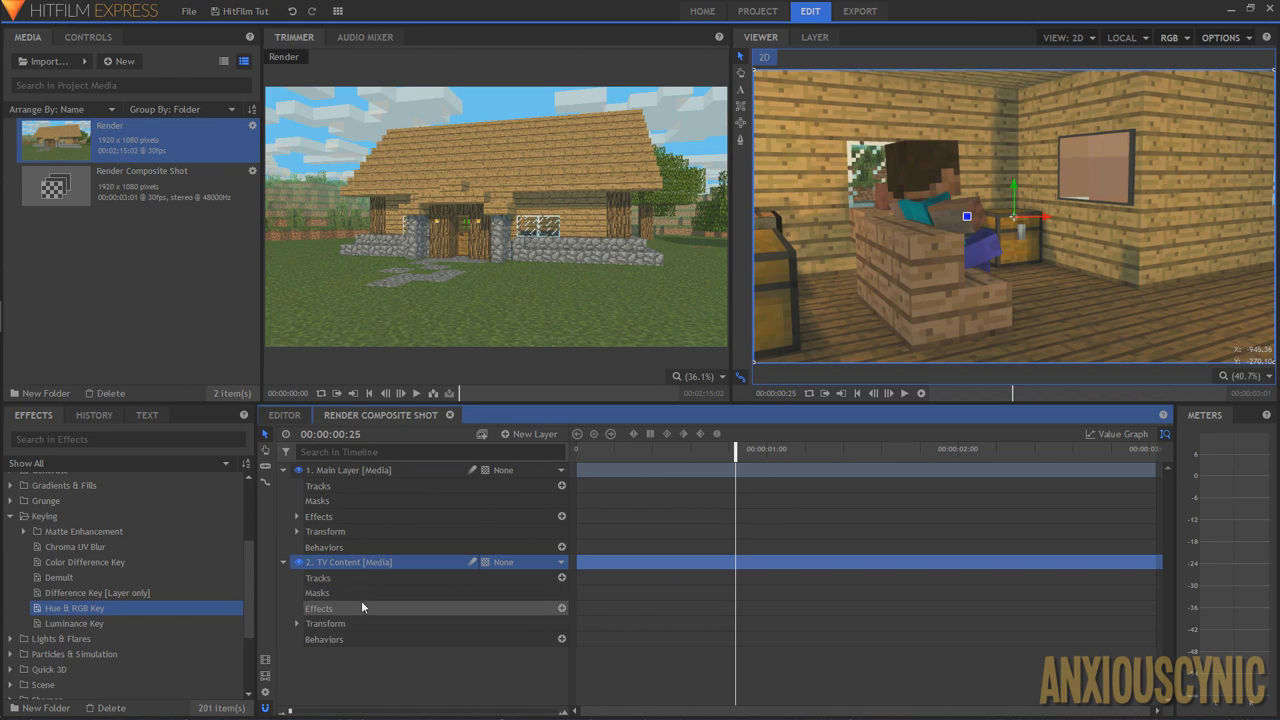
left_click(298, 623)
scroll(357, 624, "down", 1)
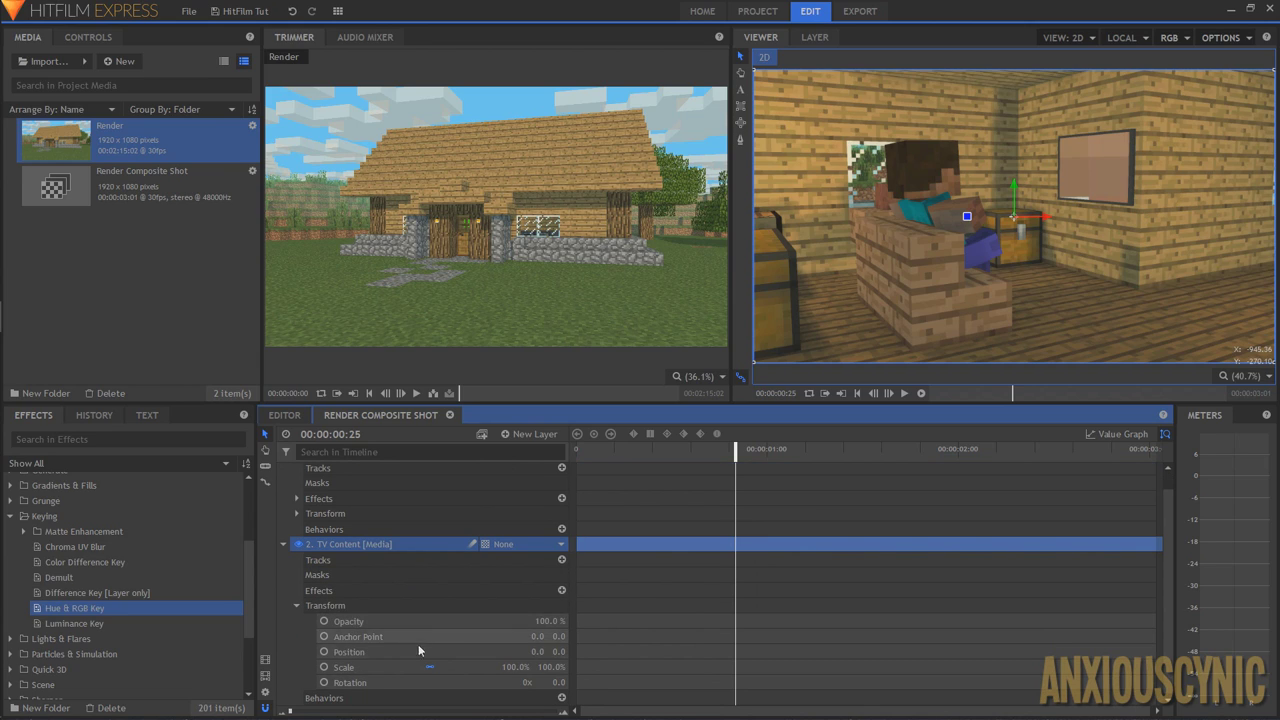
left_click_drag(507, 666, 445, 666)
left_click_drag(1014, 190, 1100, 135)
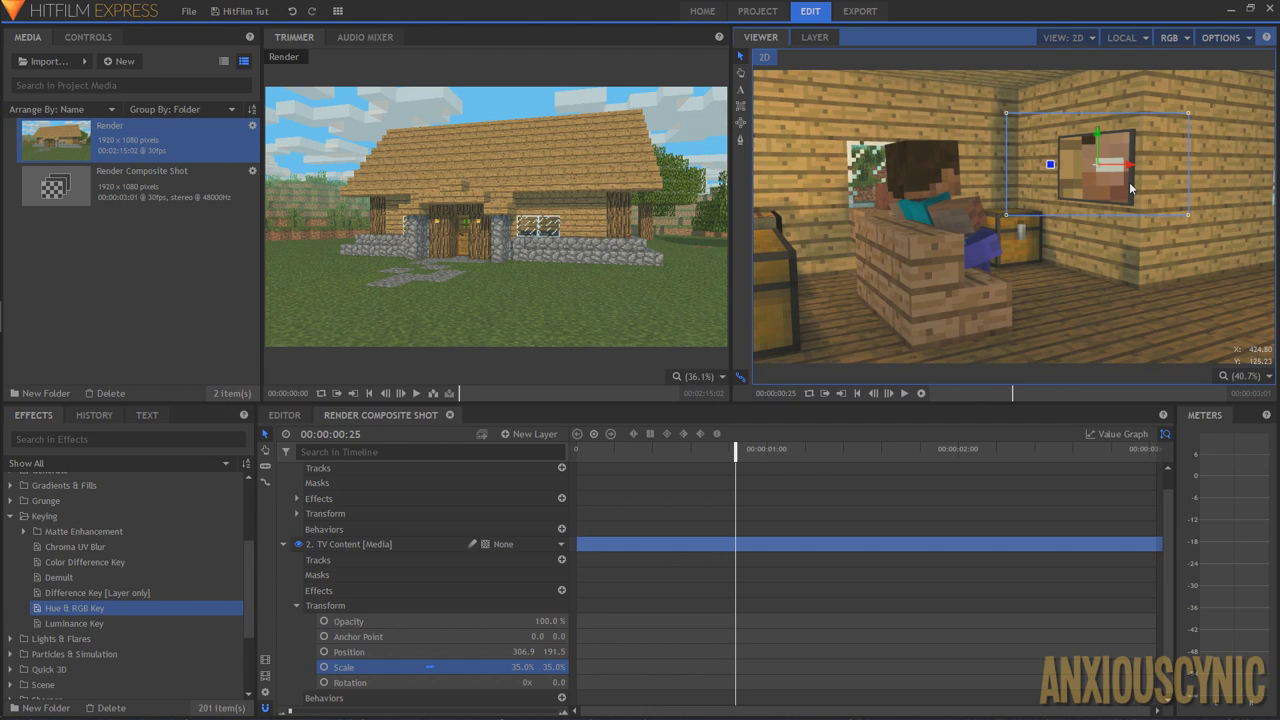
- Convert the TV Content layer to a 3D plane and select the New Camera layer
left_click(486, 548)
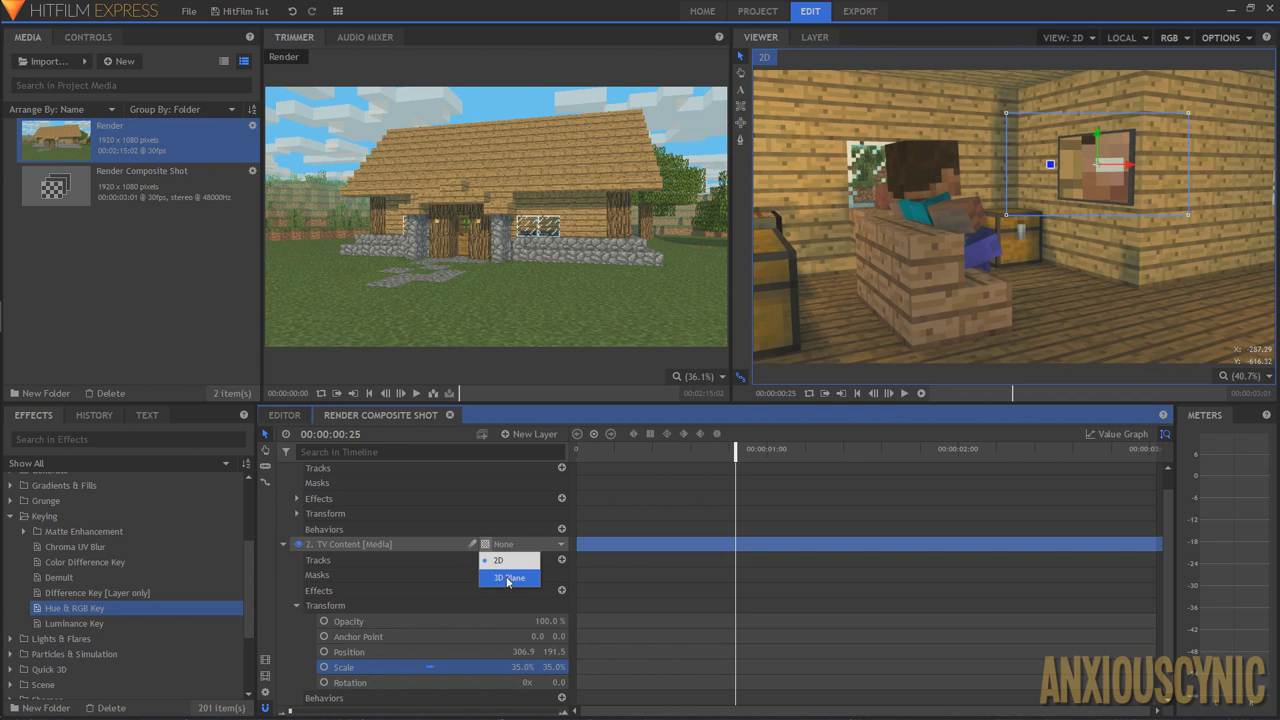
left_click(500, 578)
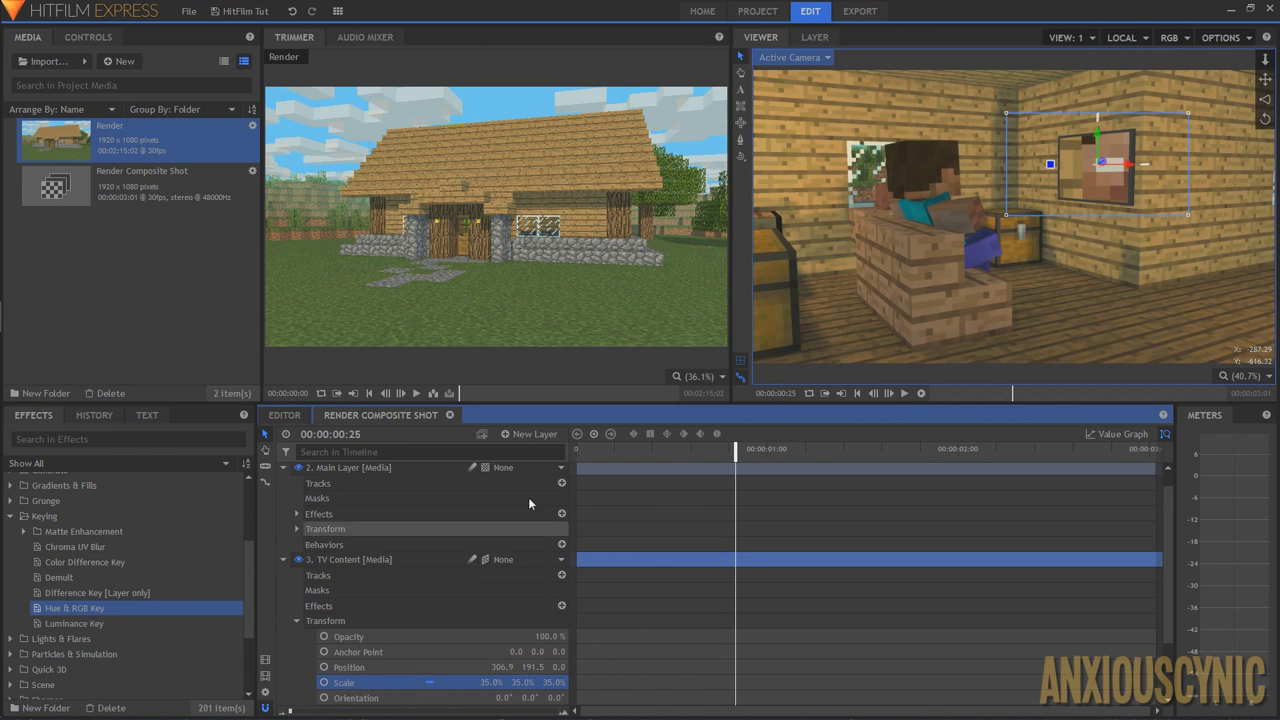
scroll(472, 572, "up", 1)
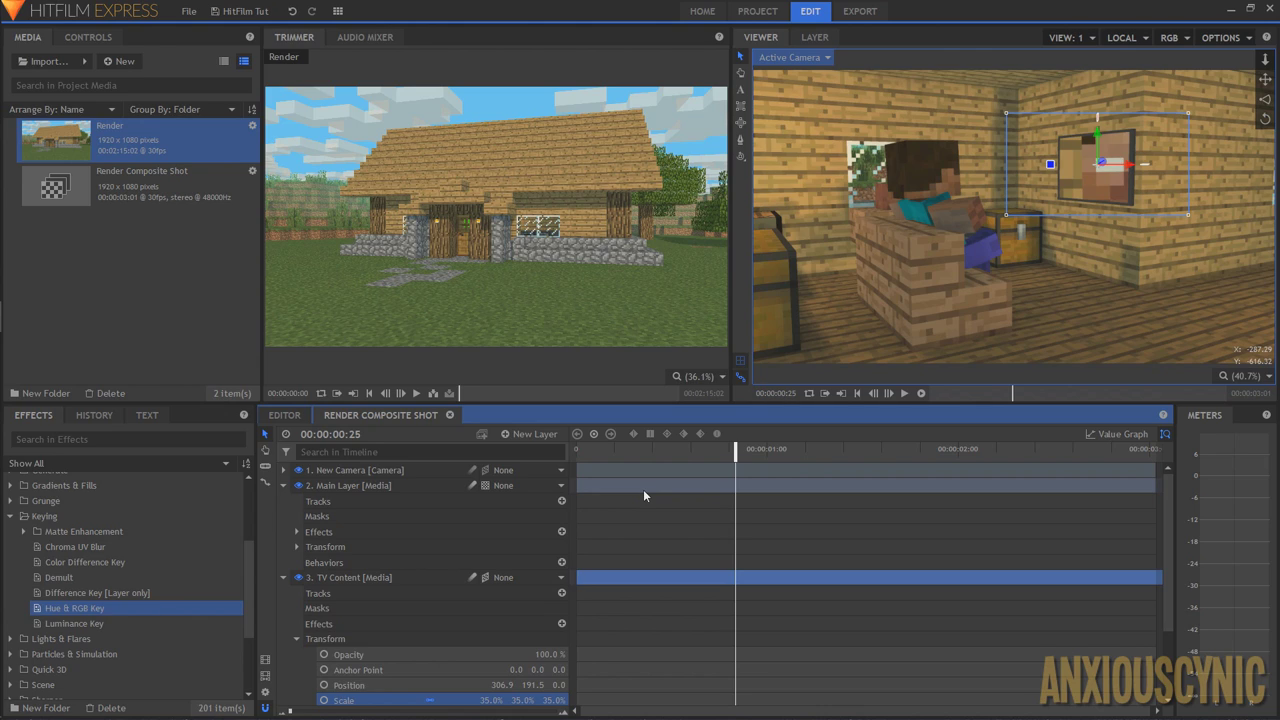
left_click(402, 470)
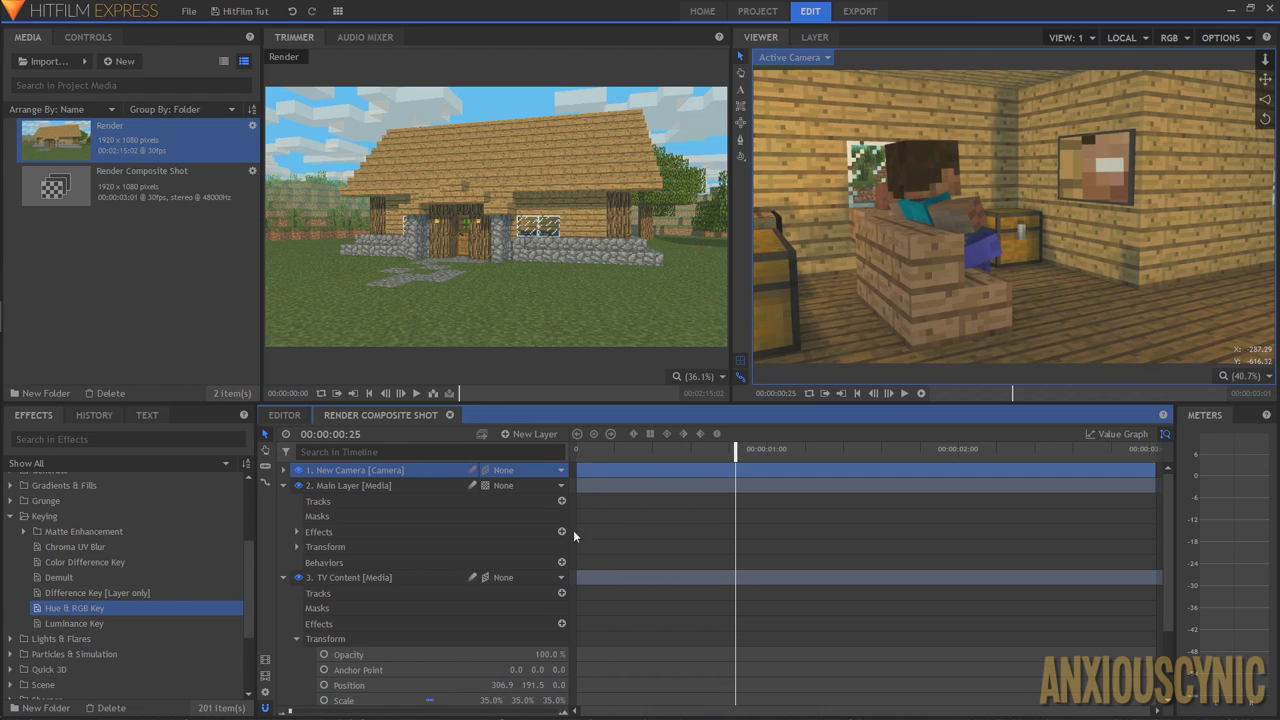
- Scale the TV Content layer to 23% and rotate it 50° on Y and slightly on Z to match the TV's perspective
left_click(364, 581)
scroll(364, 581, "down", 2)
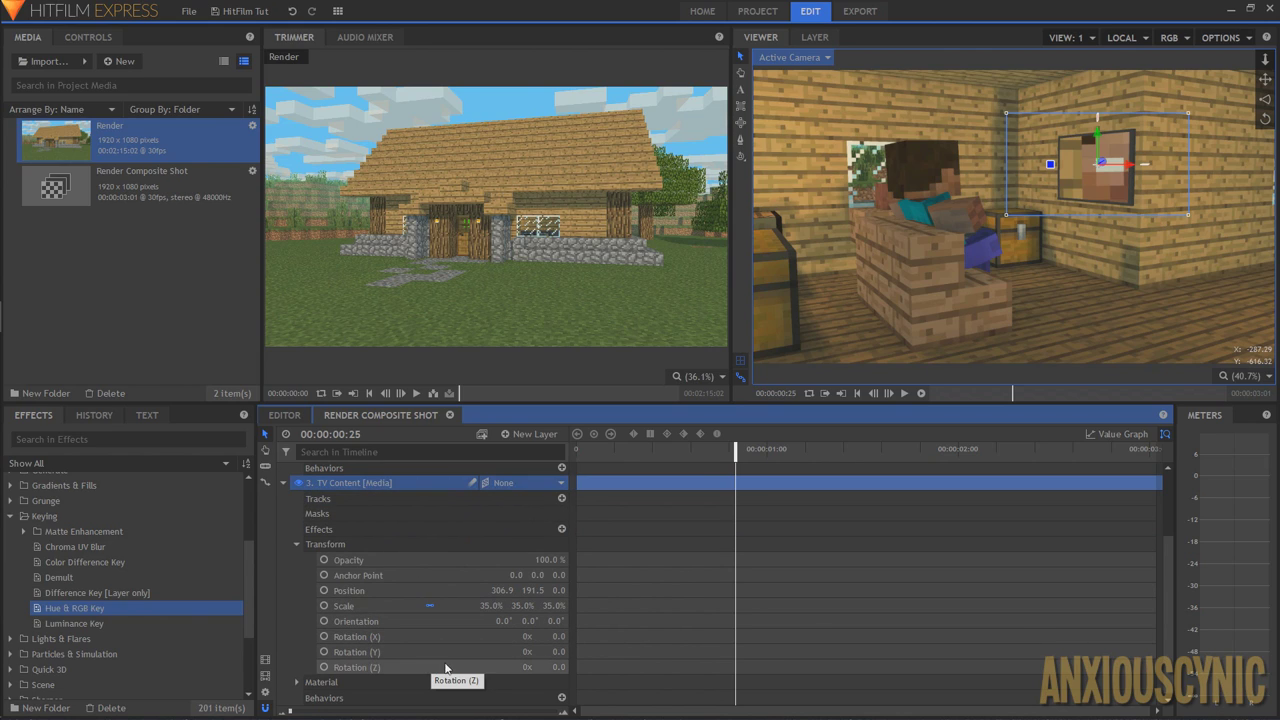
left_click_drag(543, 634, 557, 667)
left_click_drag(492, 606, 534, 606)
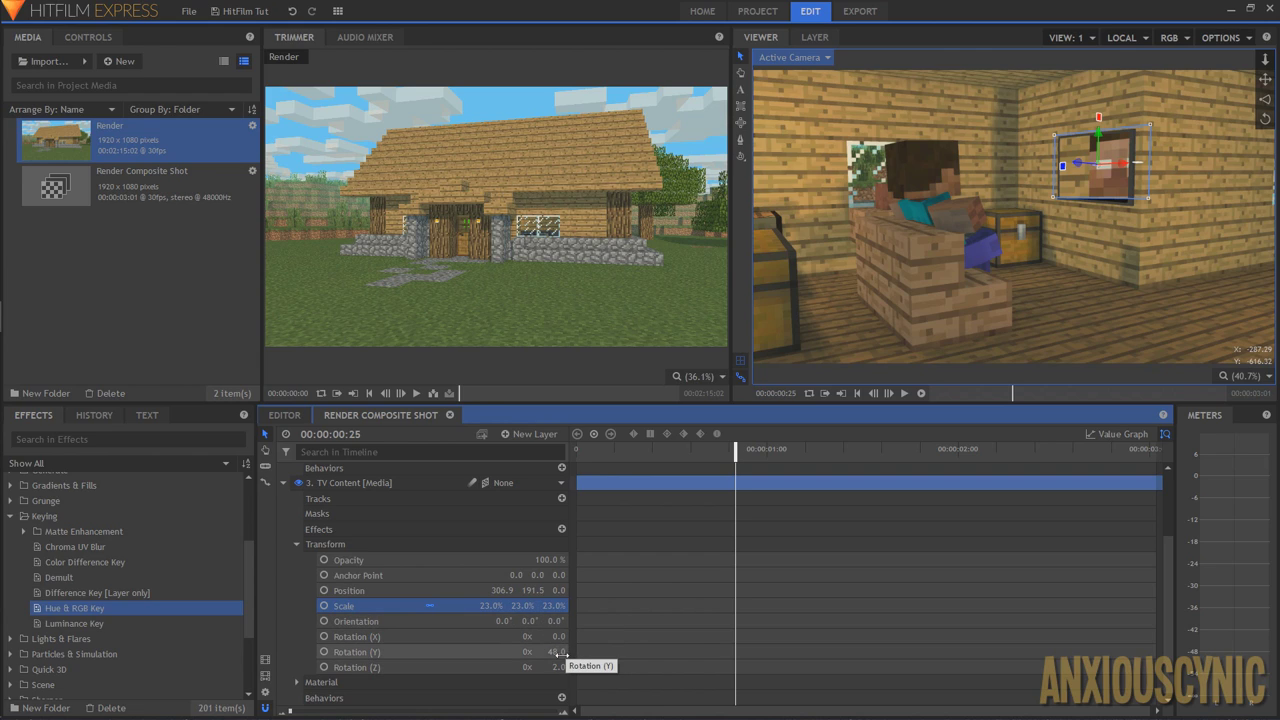
left_click_drag(557, 651, 558, 667)
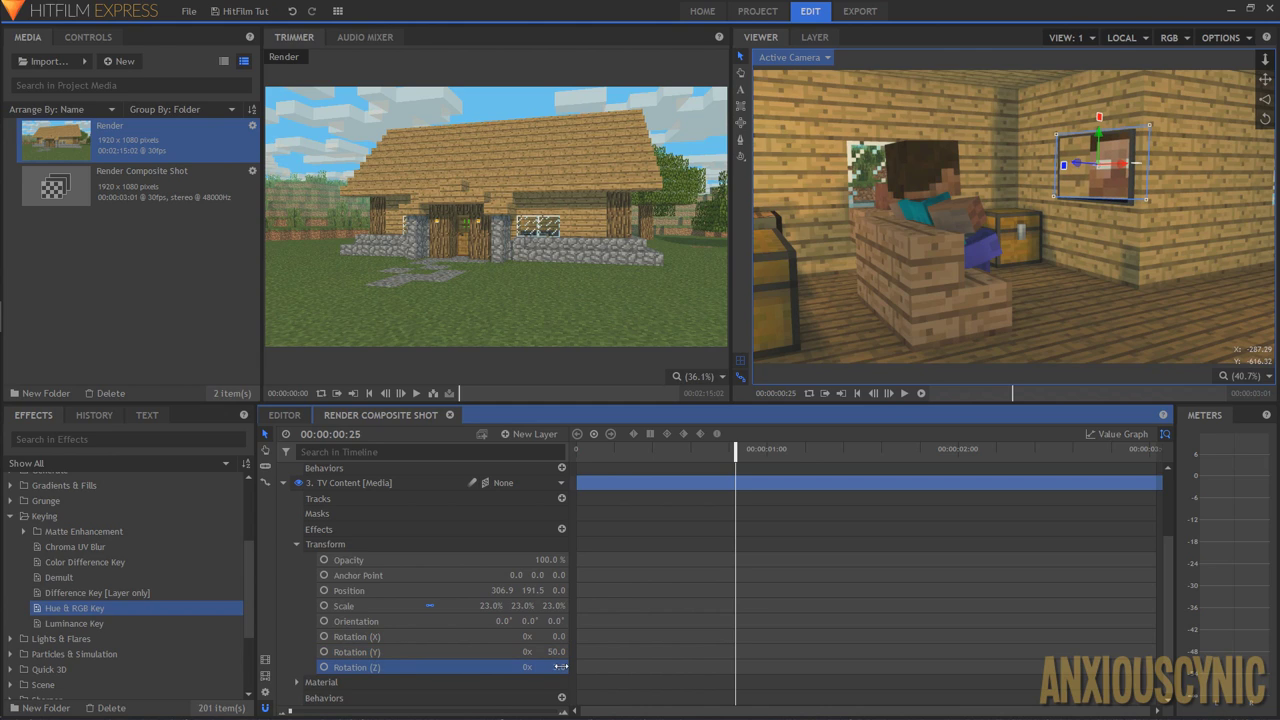
left_click(1096, 143)
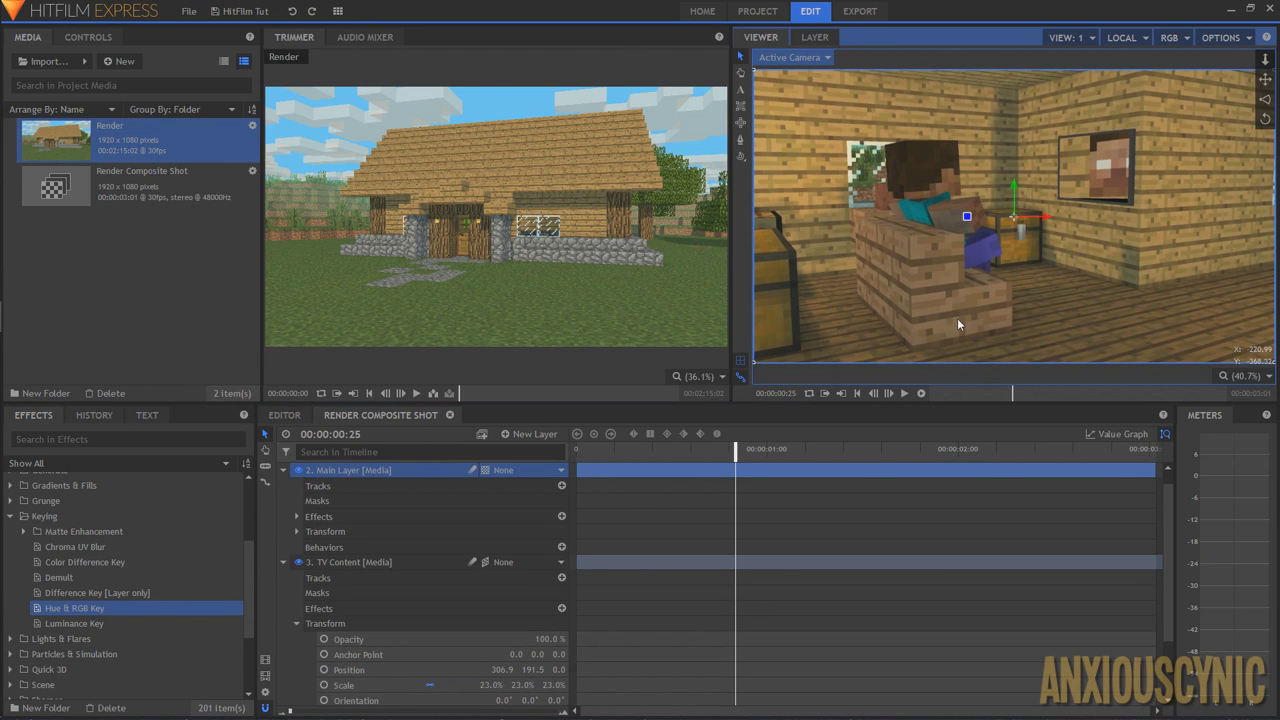
left_click(369, 627)
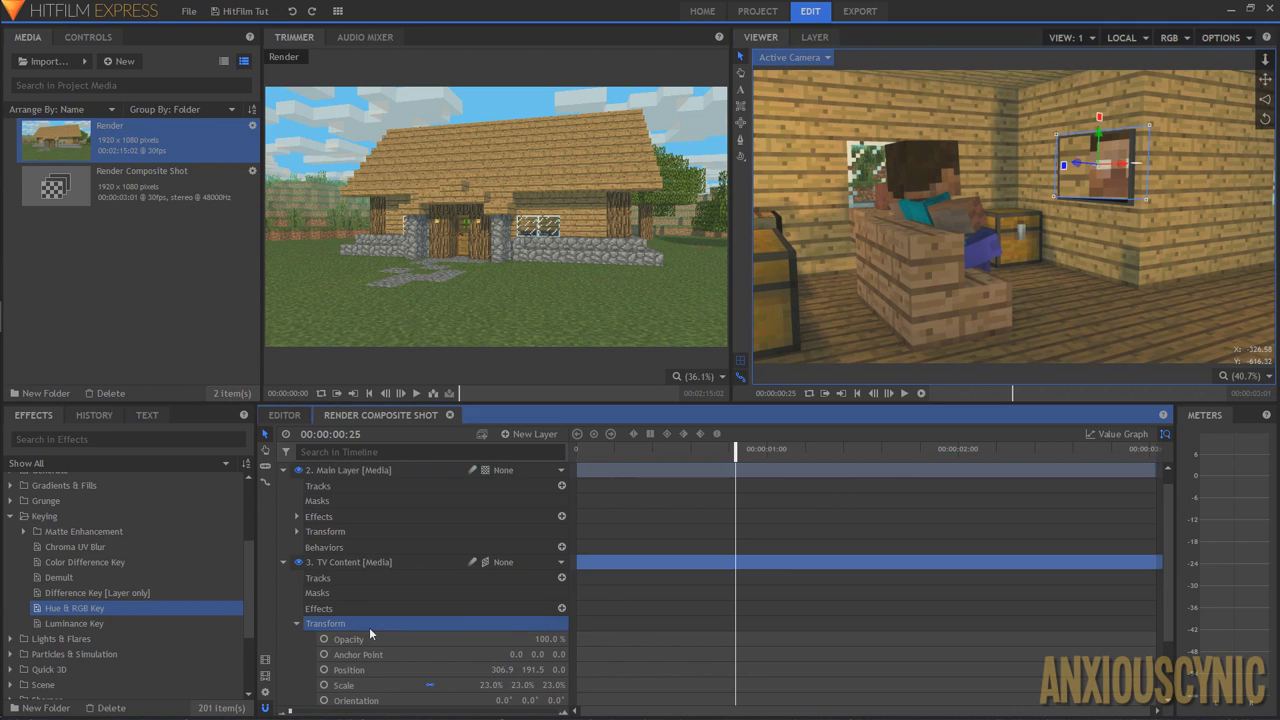
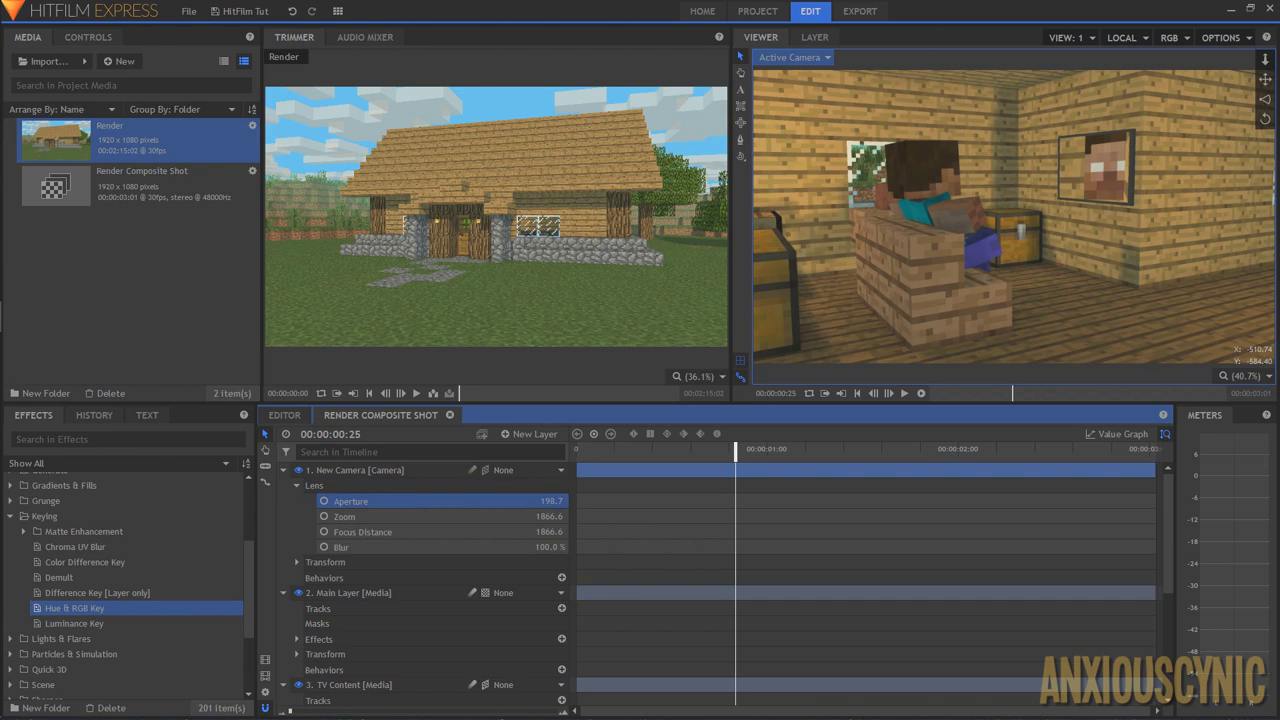
- Set the New Camera's lens aperture to 35 and collapse the camera and Main Layer properties
left_click(557, 500)
type("35")
key("Return")
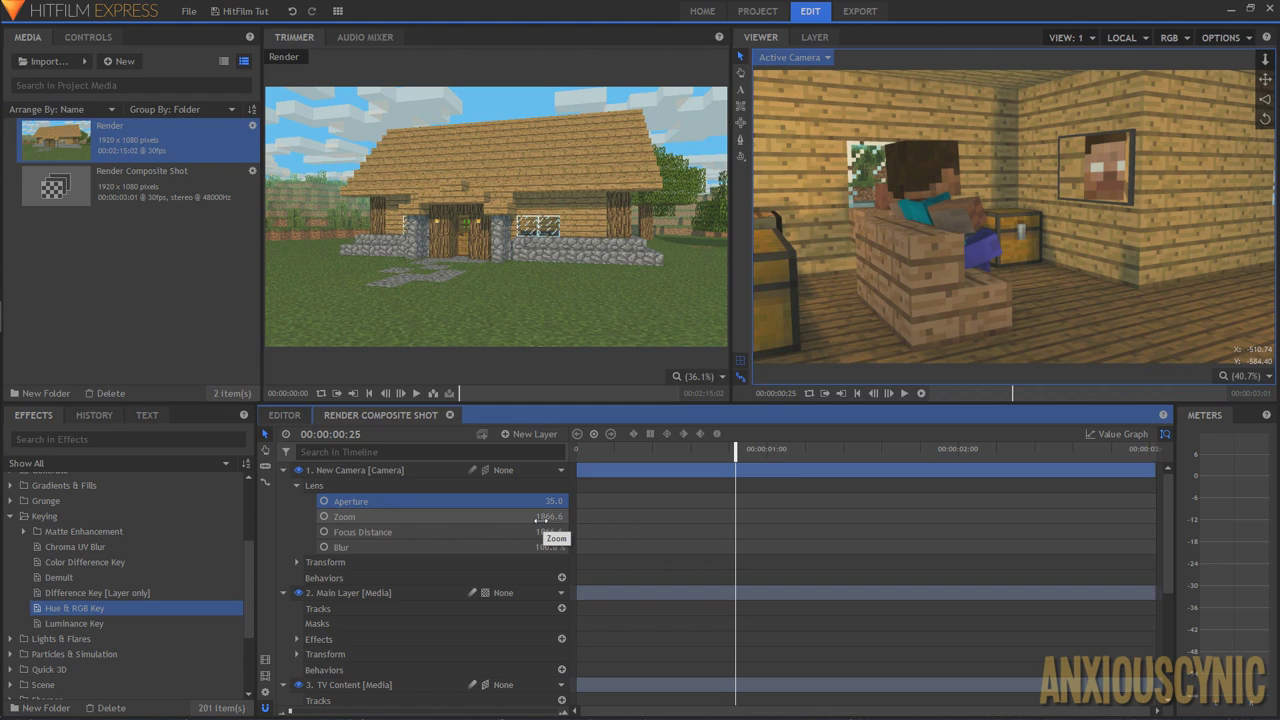
mouse_move(553, 516)
left_mouse_down()
mouse_move(525, 516)
mouse_move(556, 502)
left_mouse_up()
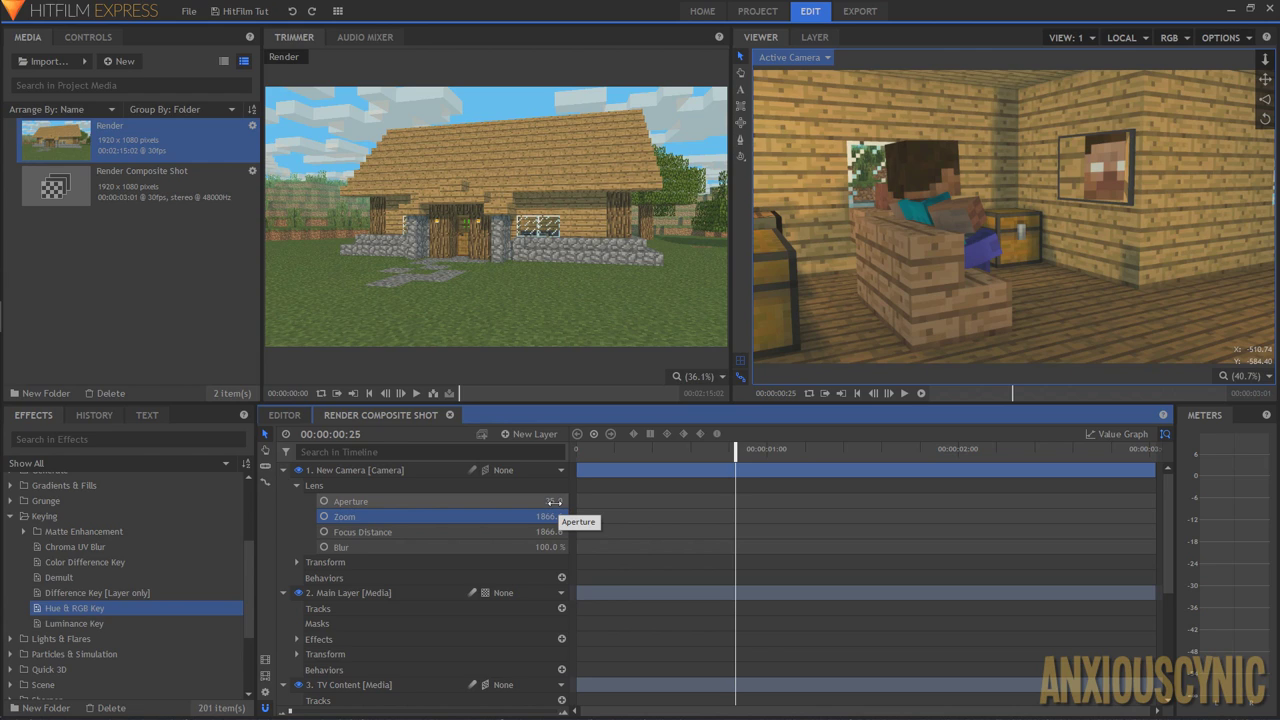
left_click(284, 470)
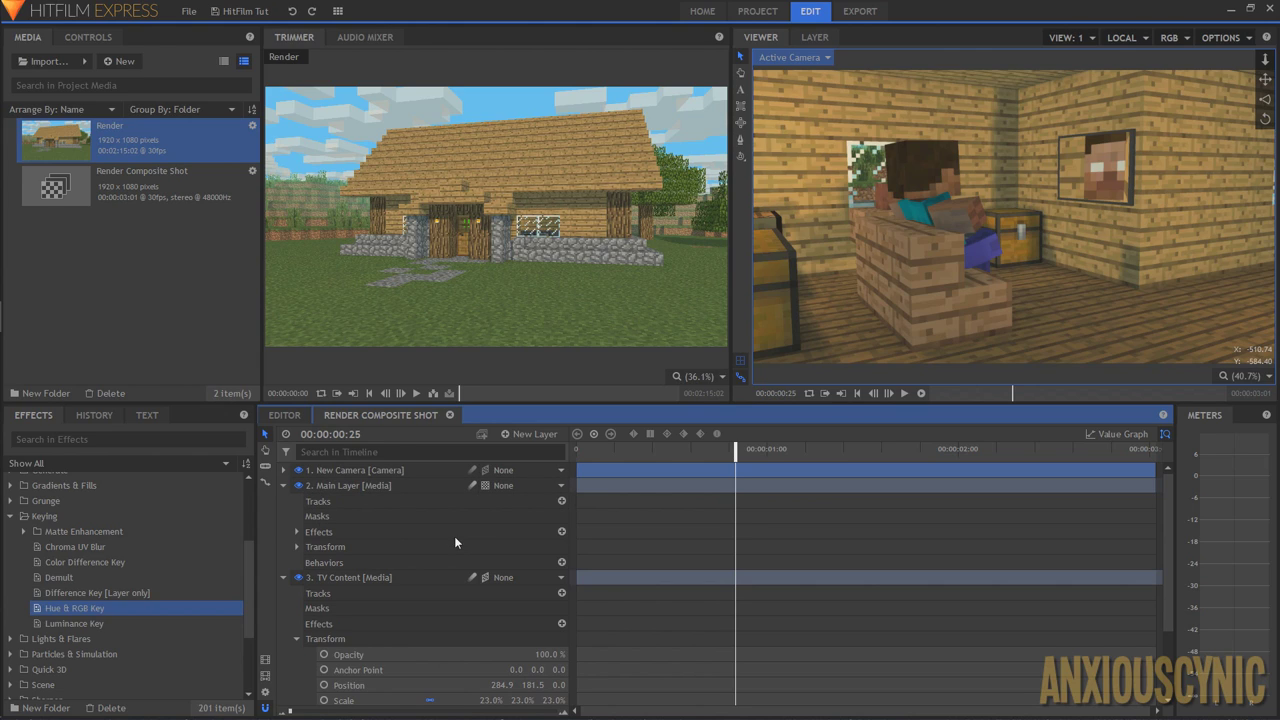
left_click(284, 486)
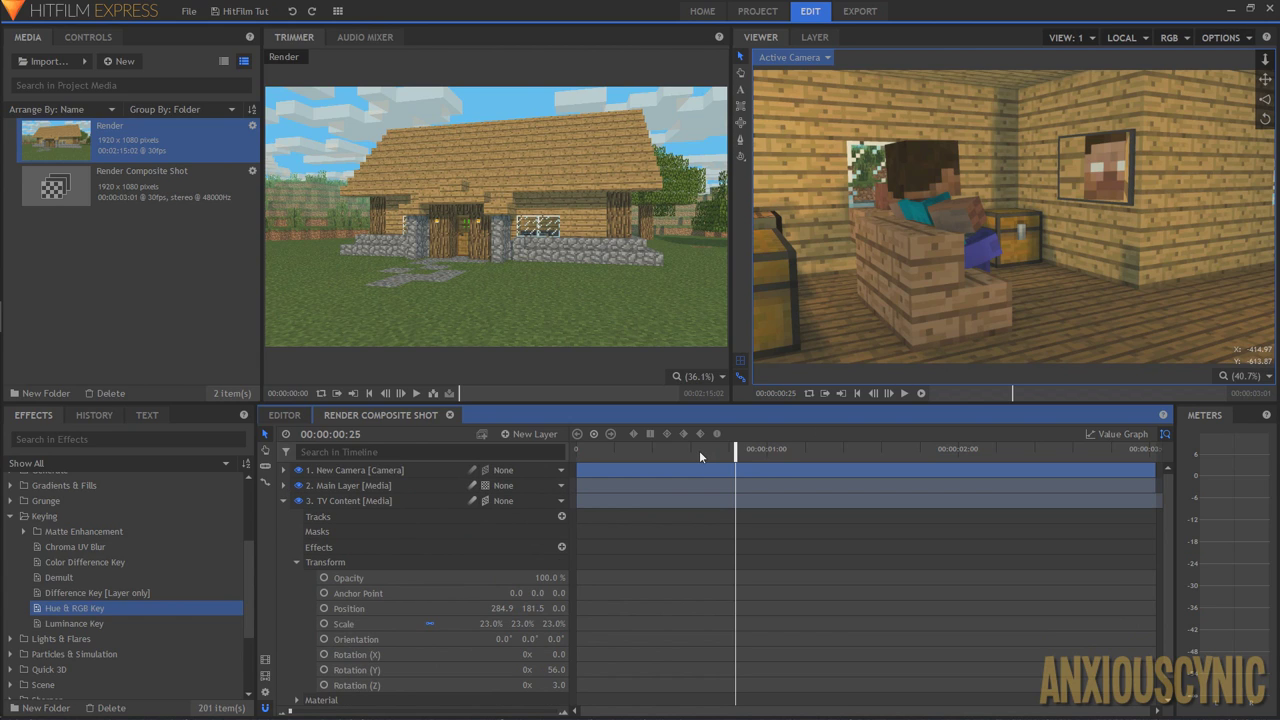
- Play the composite shot from the start and scrub through it to check how the footage sits in the TV
left_click_drag(699, 450, 576, 450)
key("space")
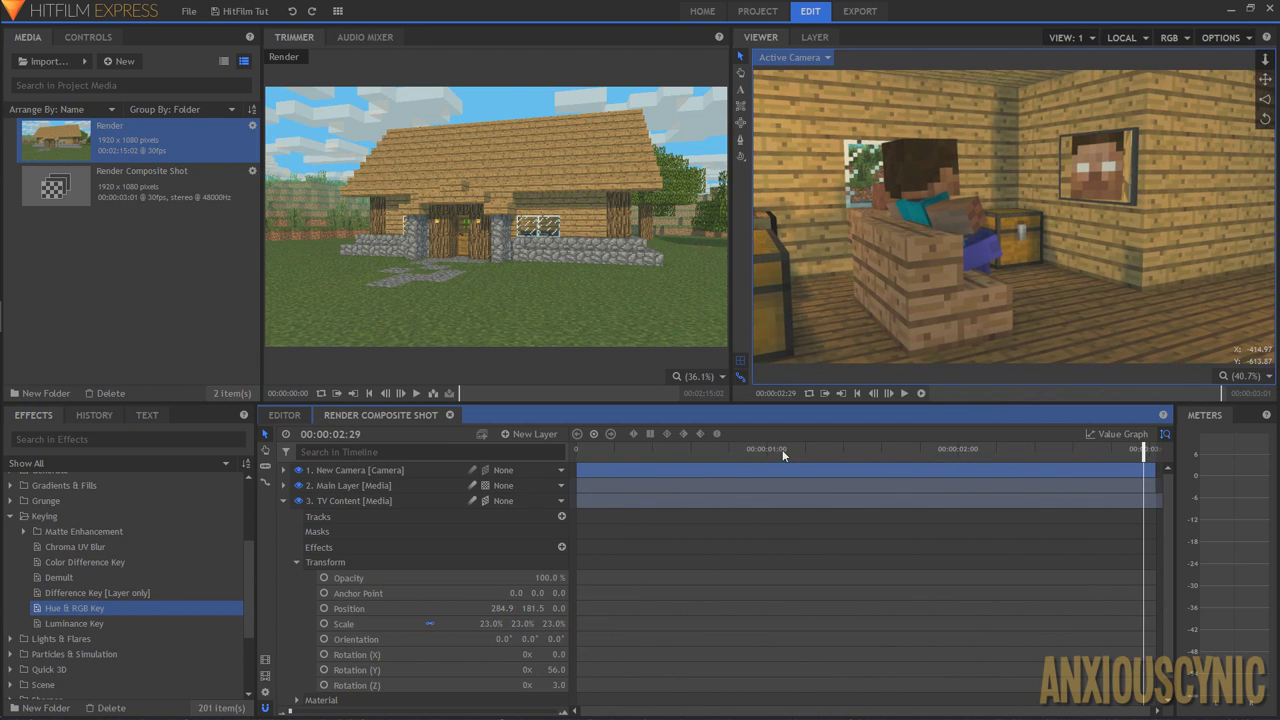
left_click_drag(708, 449, 1085, 461)
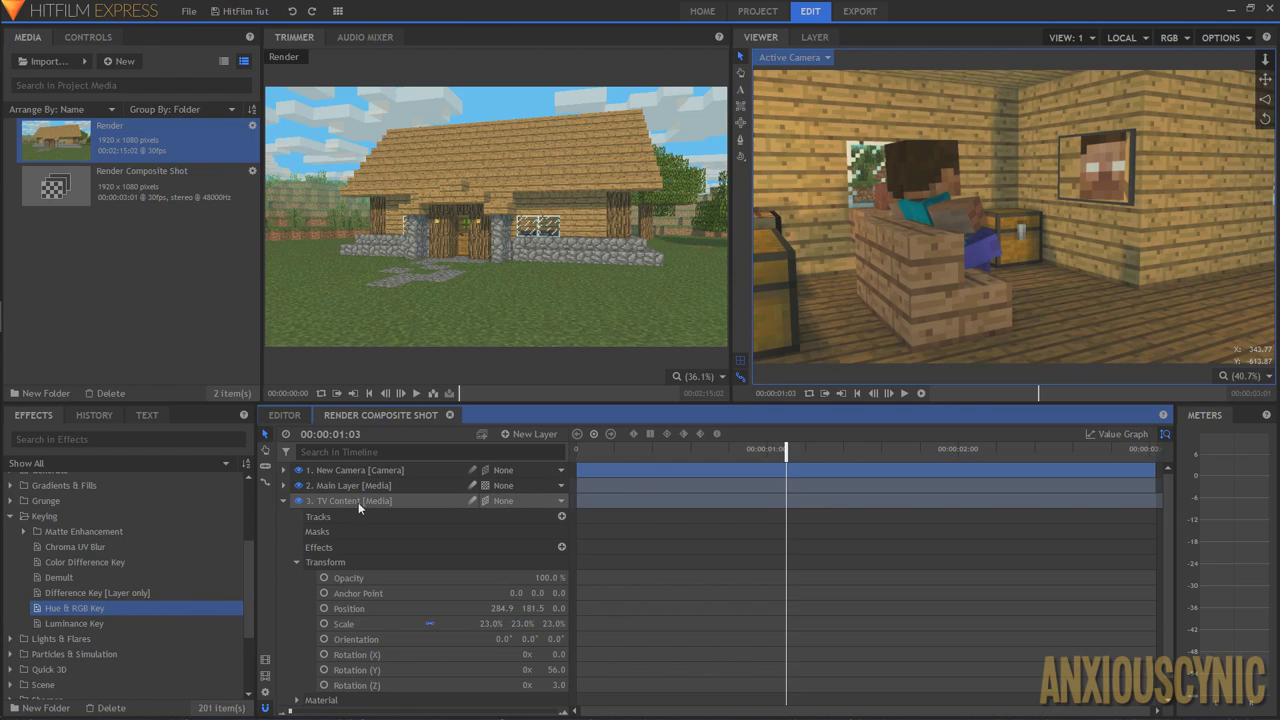
- At the first frame, scale the TV Content layer to 25% and lower it slightly to a Y position of about 175.6
left_click(350, 500)
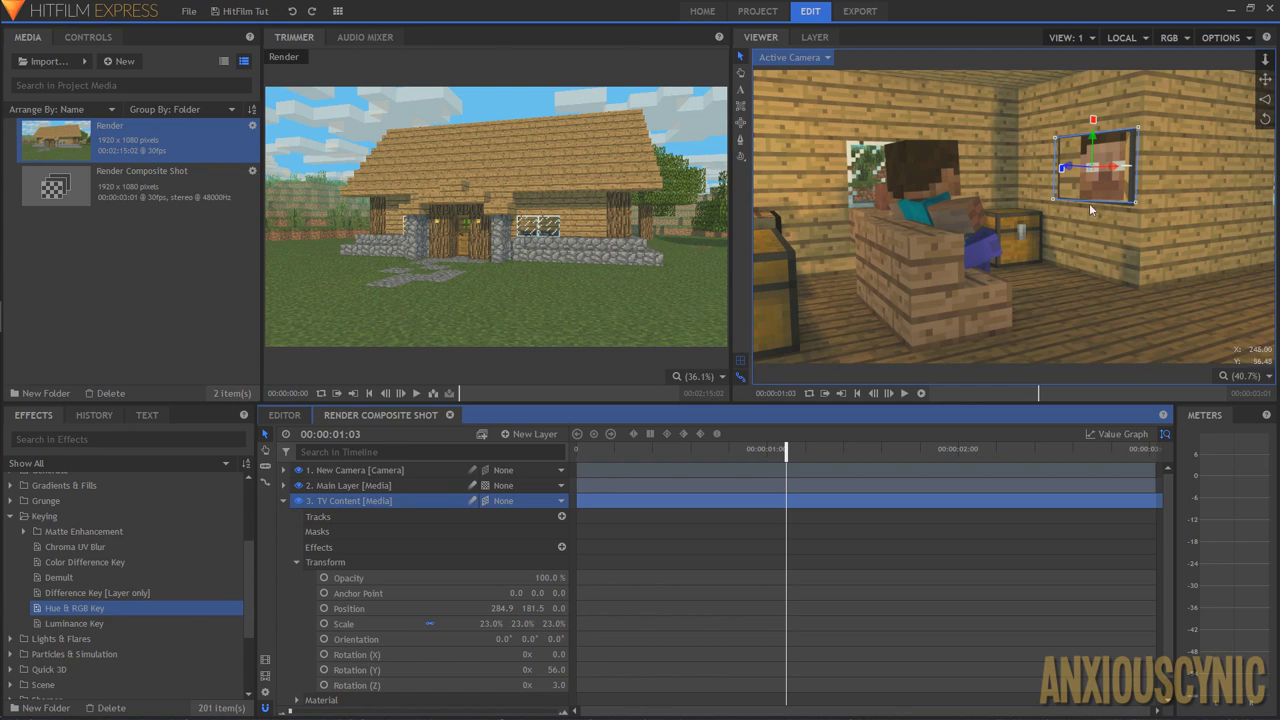
left_click_drag(757, 447, 528, 461)
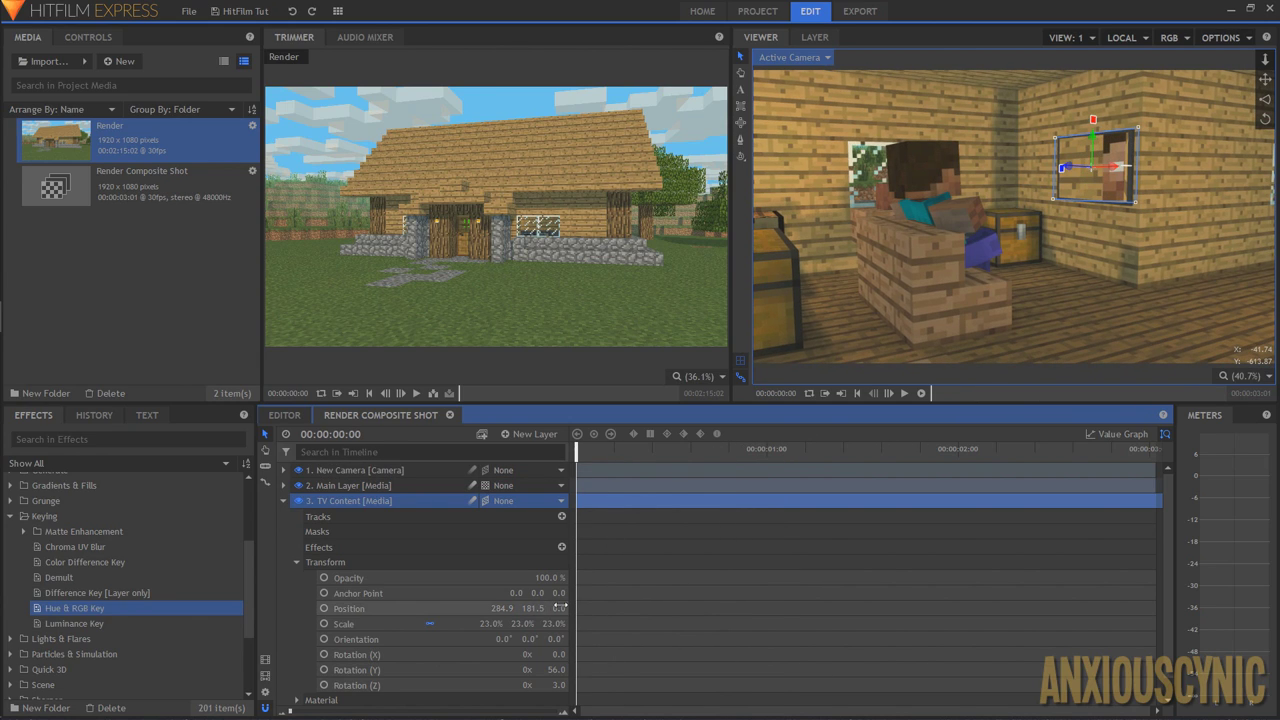
mouse_move(492, 623)
left_mouse_down()
mouse_move(515, 623)
mouse_move(500, 623)
left_mouse_up()
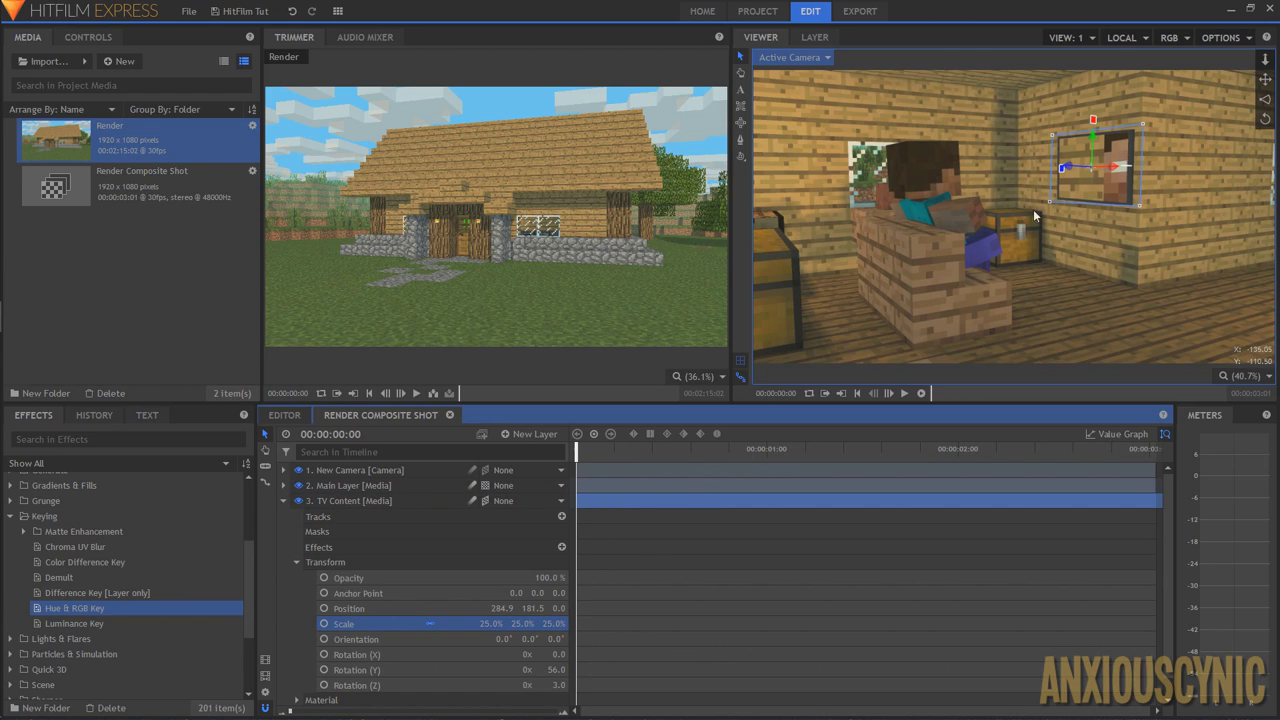
left_click_drag(1096, 142, 1097, 142)
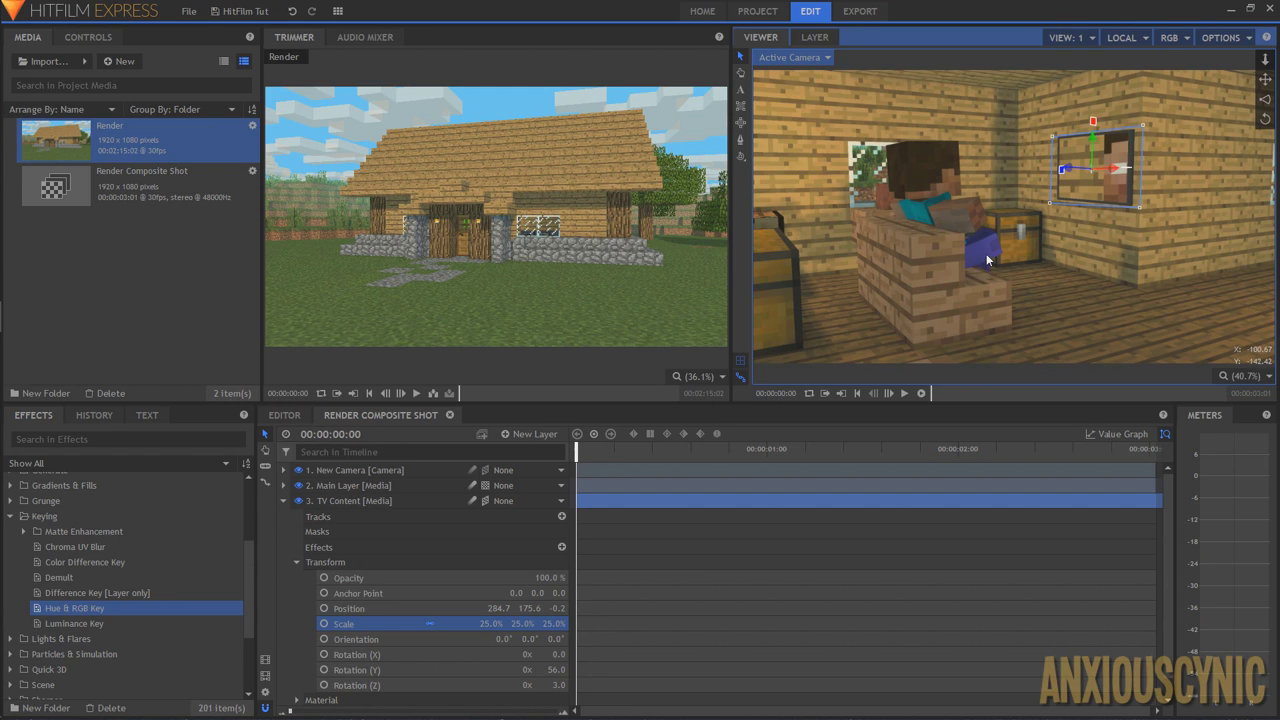
left_click(282, 502)
- Add a tracker to the Main Layer and widen the layer view beside the tracking settings
left_click(312, 487)
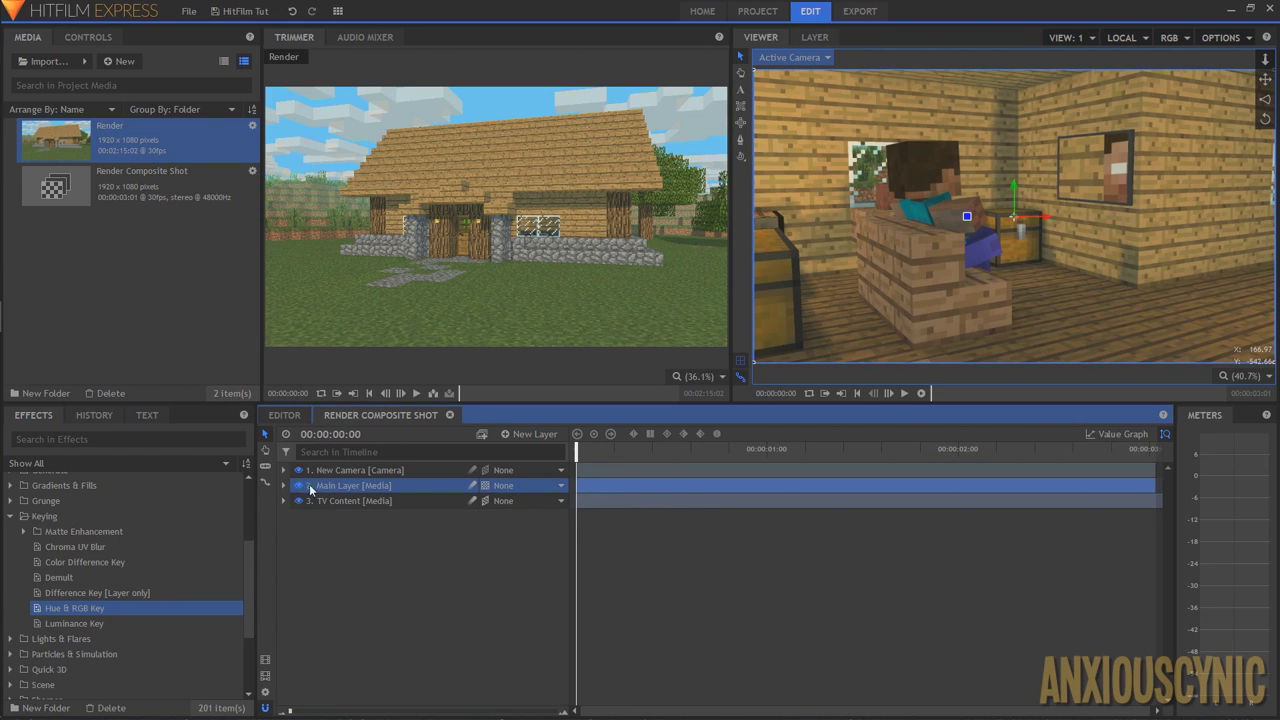
left_click(283, 485)
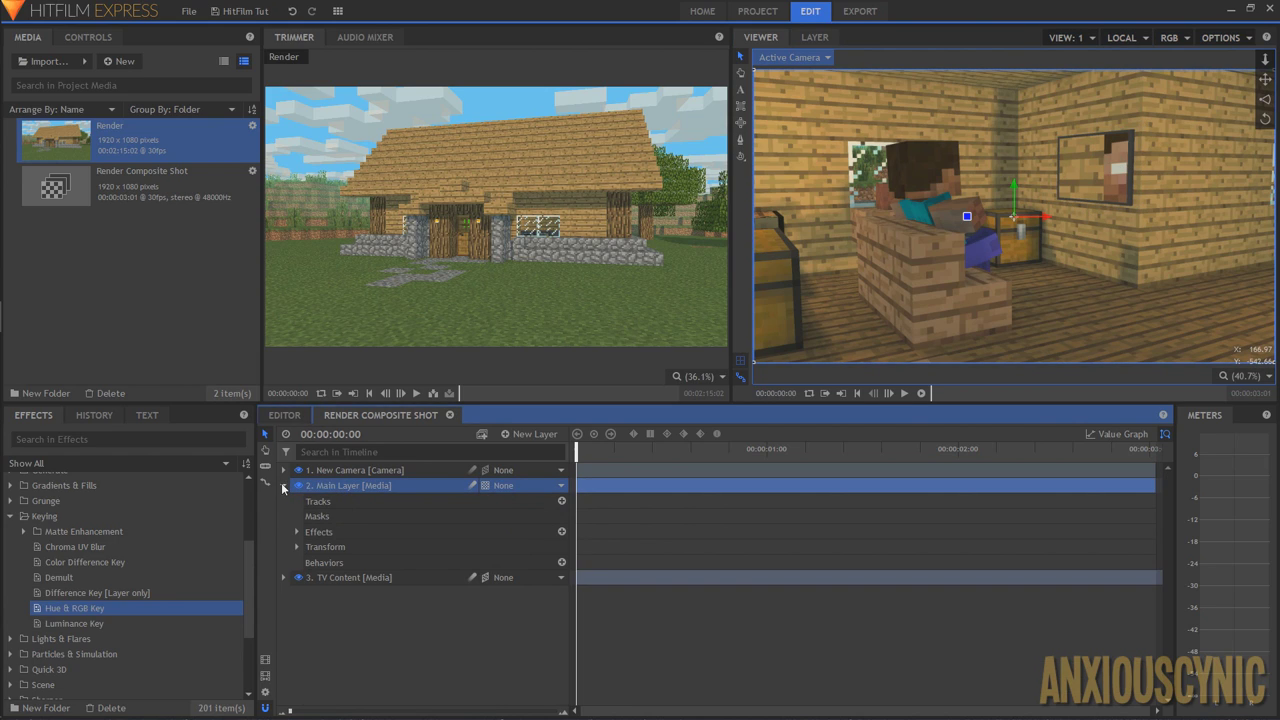
left_click(562, 502)
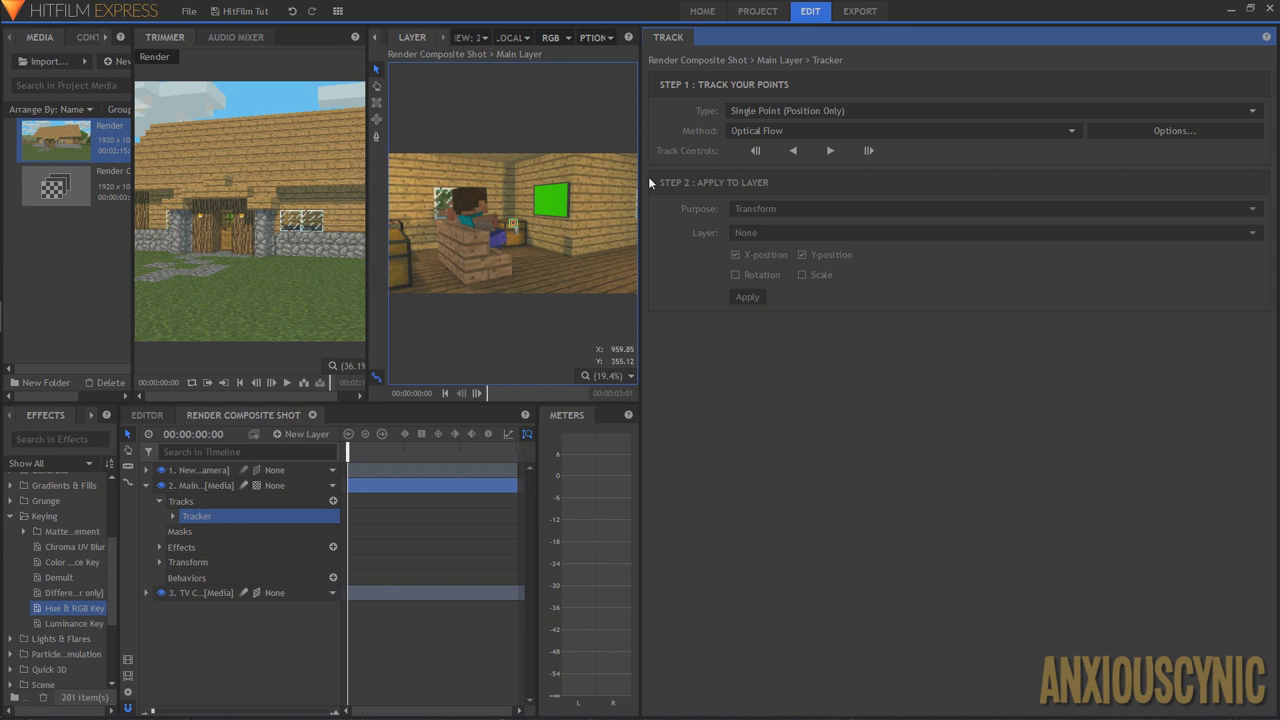
left_click_drag(641, 129, 889, 134)
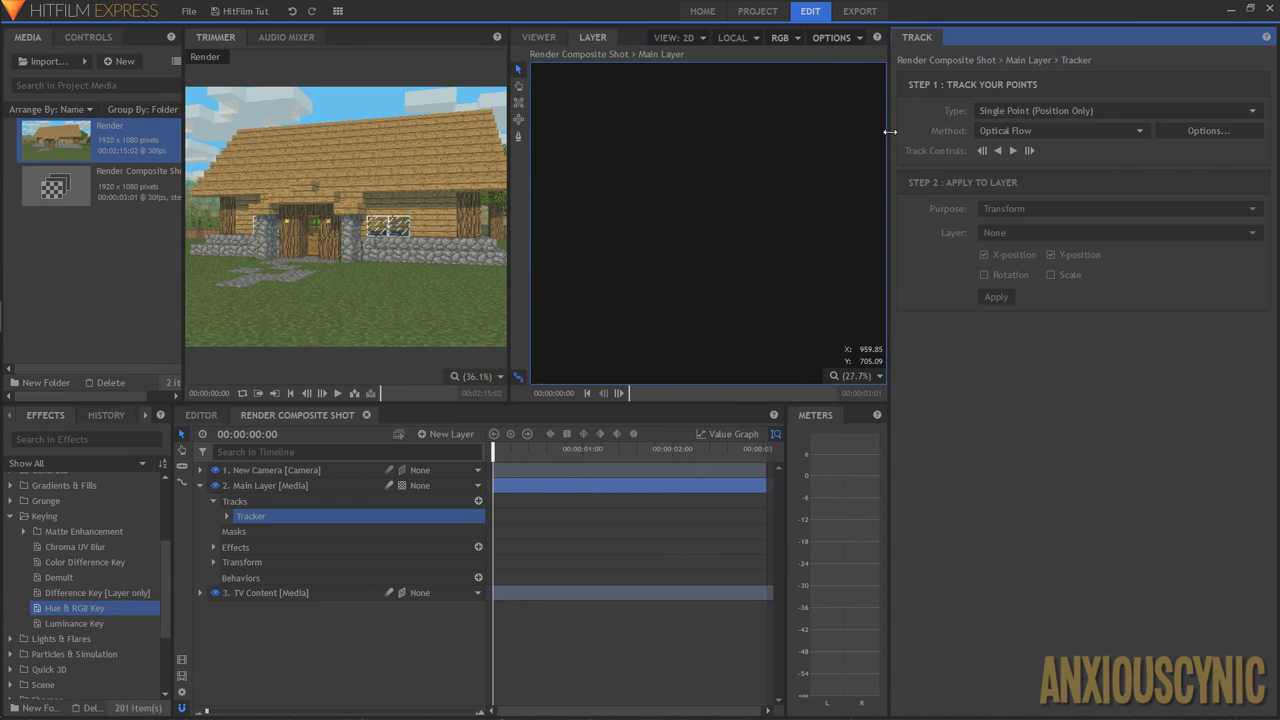
- Place the tracking point on the TV frame's upper-right corner in the Main Layer footage
scroll(738, 214, "up", 2)
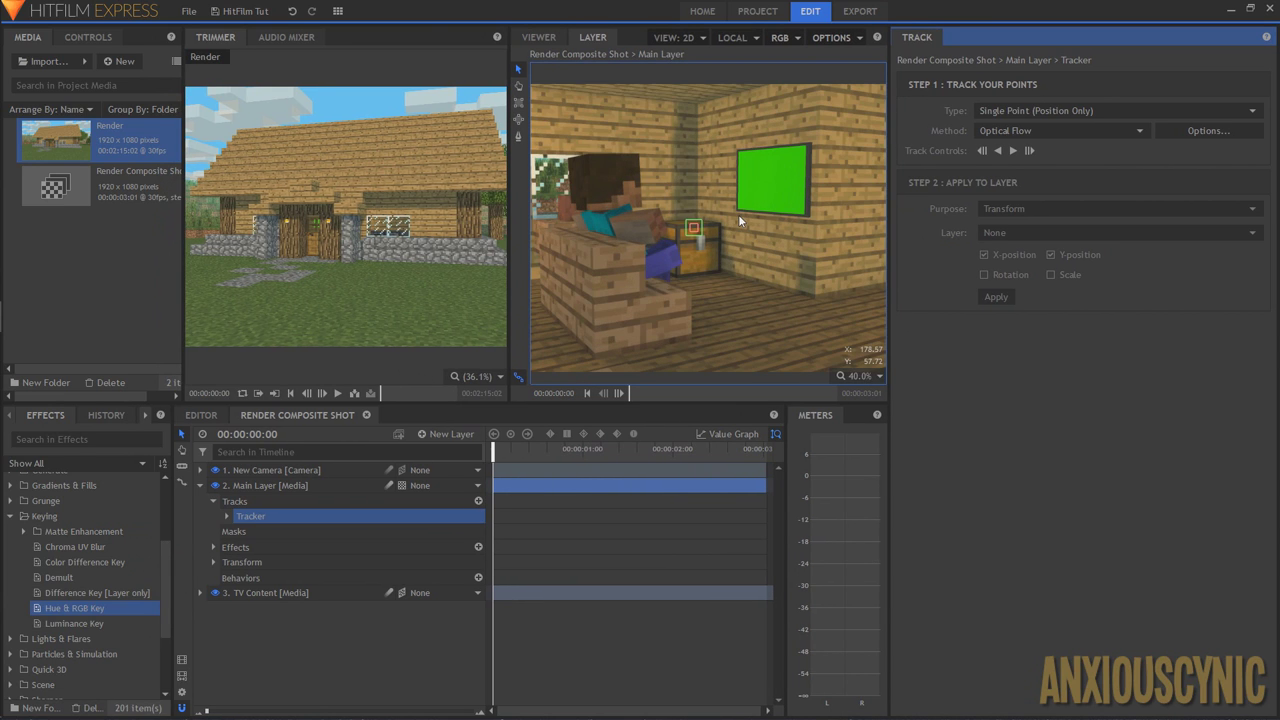
scroll(745, 235, "up", 2)
scroll(753, 238, "up", 1)
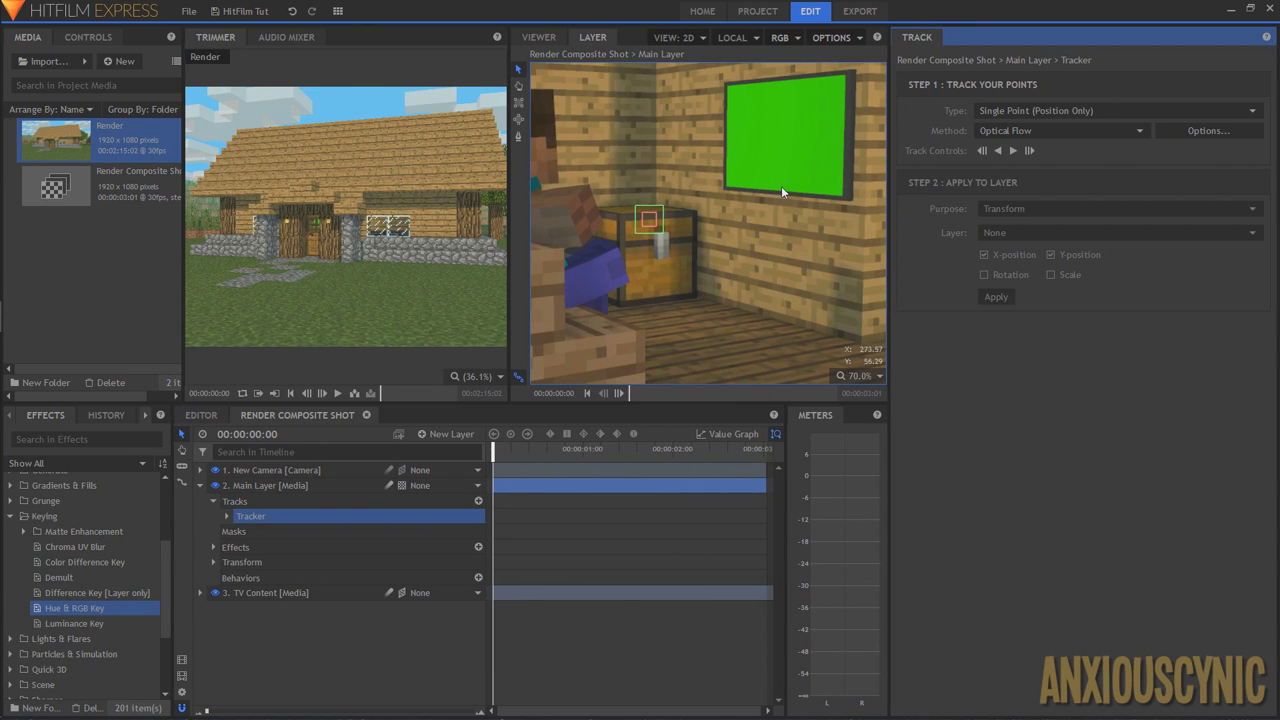
left_click_drag(799, 172, 727, 218)
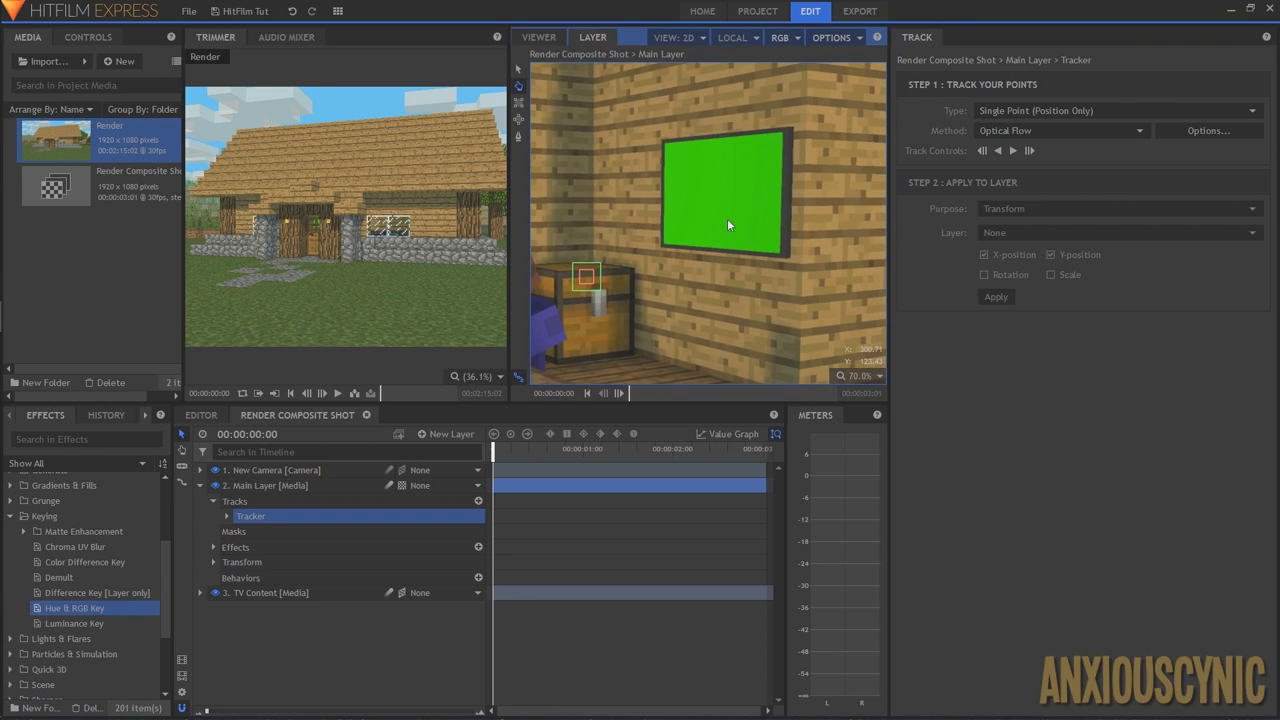
left_click(585, 276)
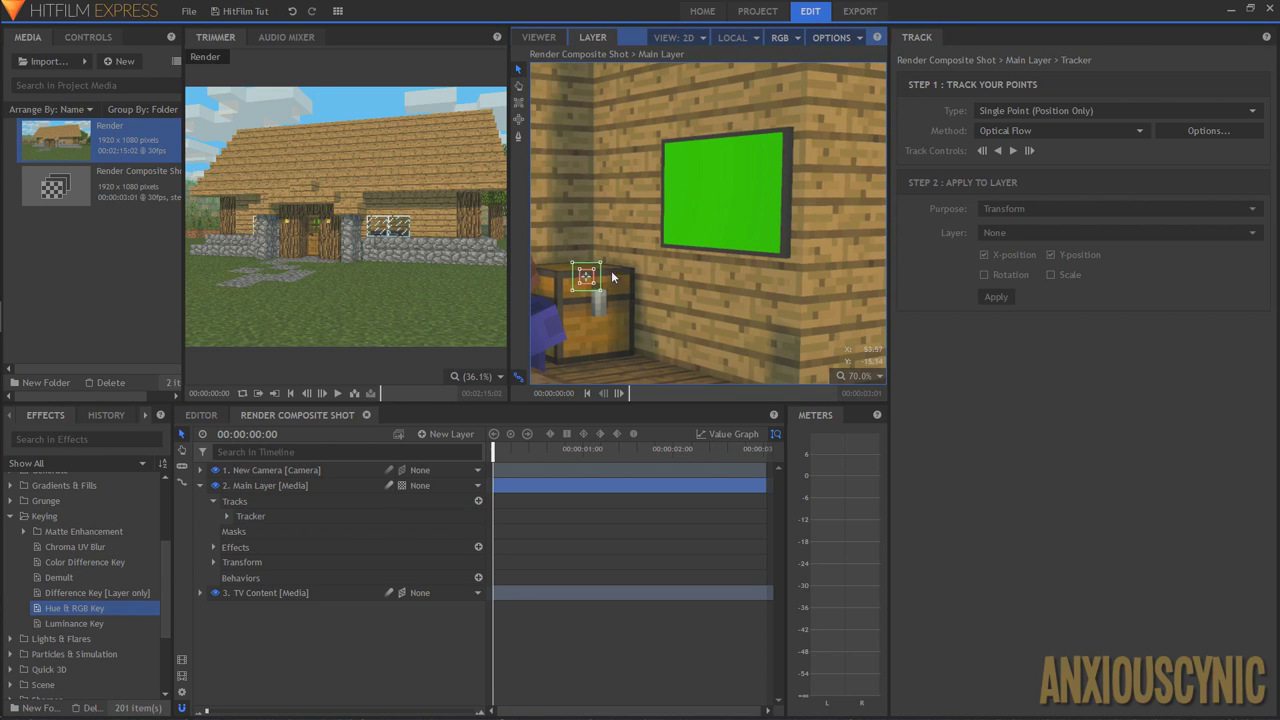
left_click_drag(589, 277, 797, 127)
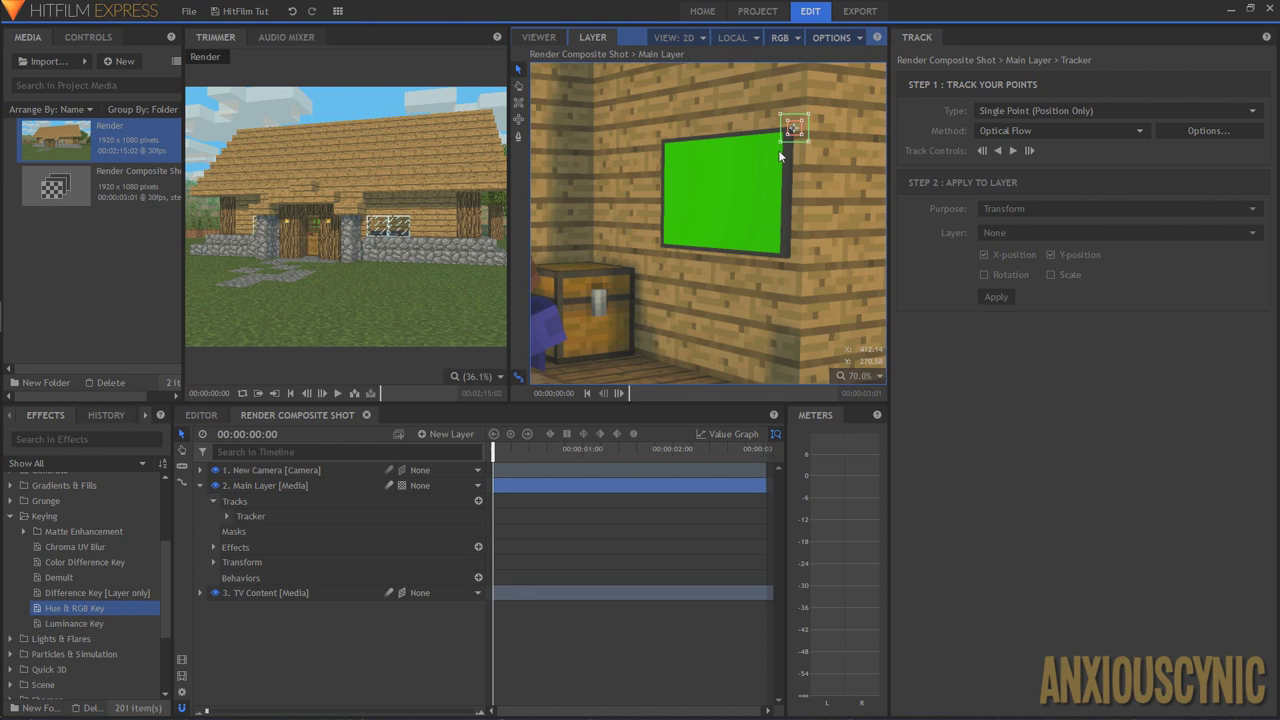
scroll(794, 140, "up", 5)
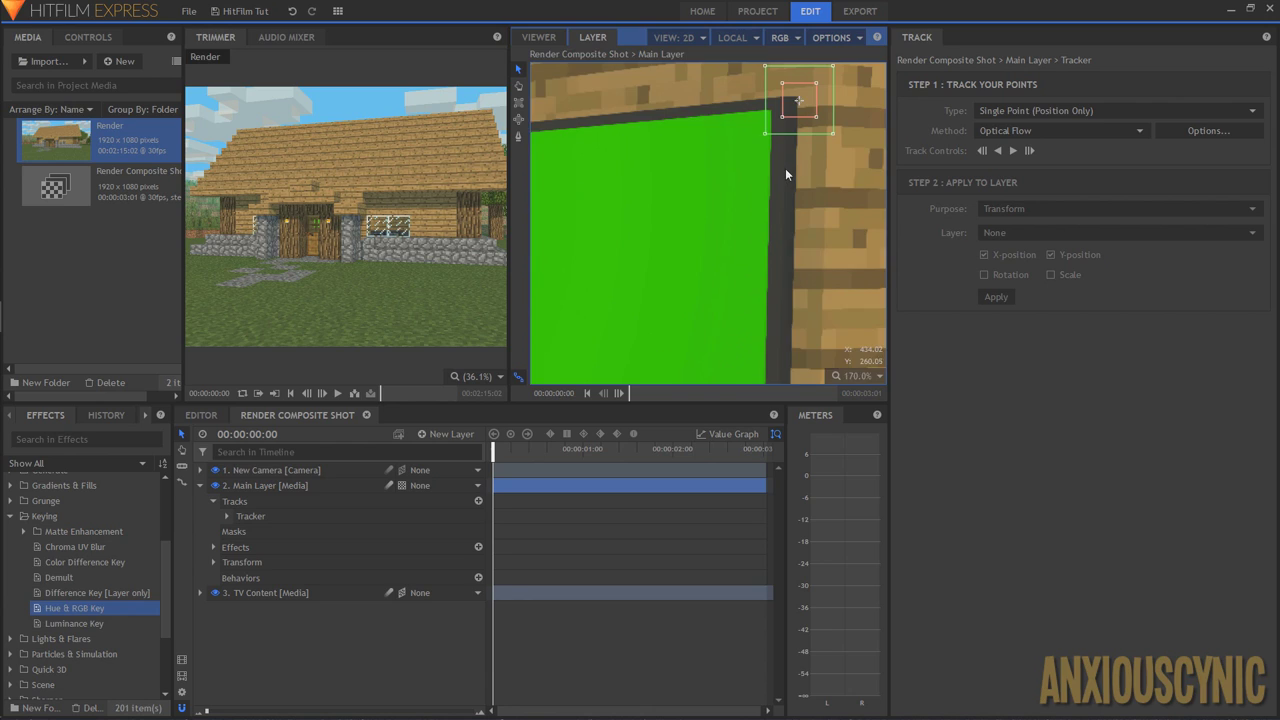
scroll(786, 174, "up", 2)
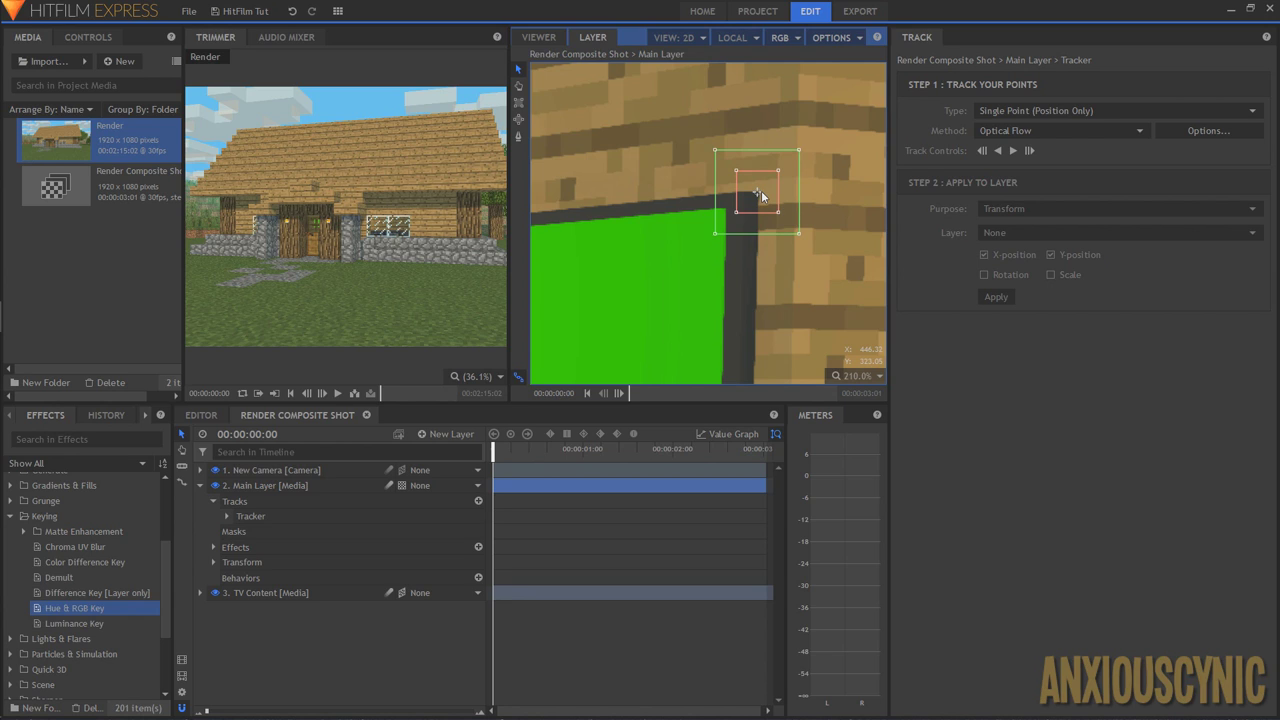
scroll(761, 196, "down", 6)
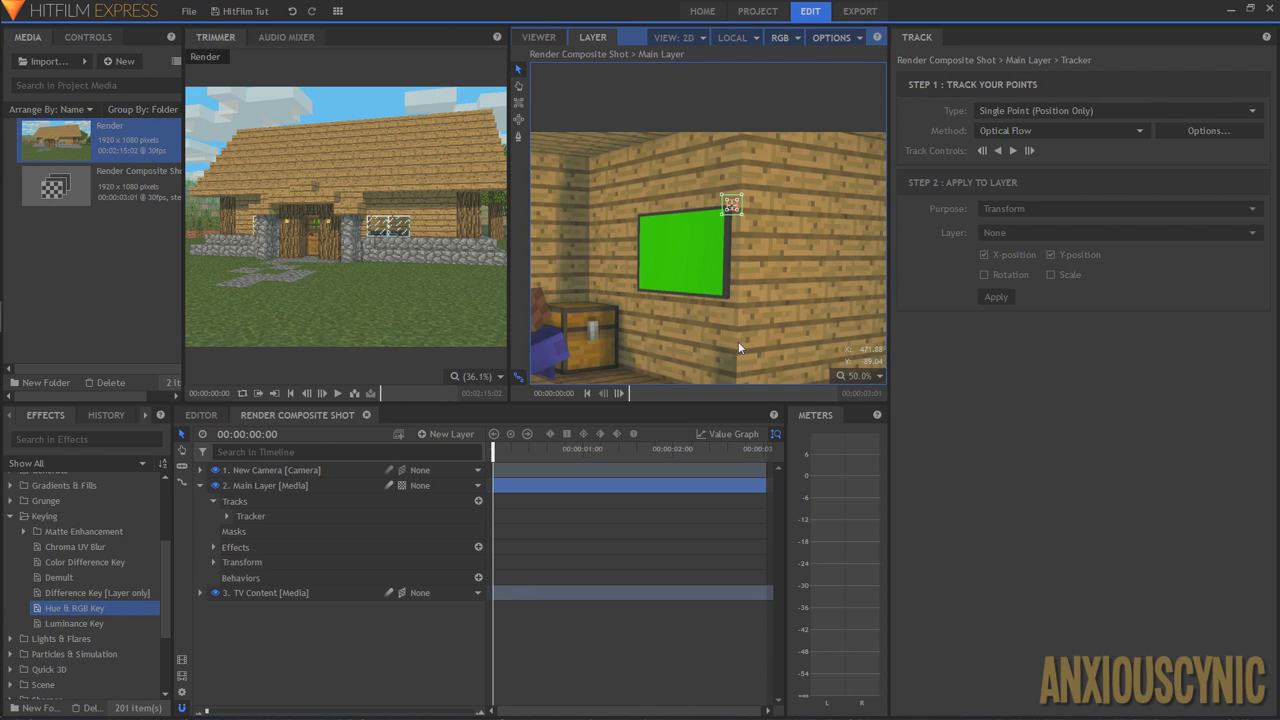
- Track the TV corner forward from the first frame through the whole clip and scrub through to check the tracked point
left_click_drag(493, 450, 450, 457)
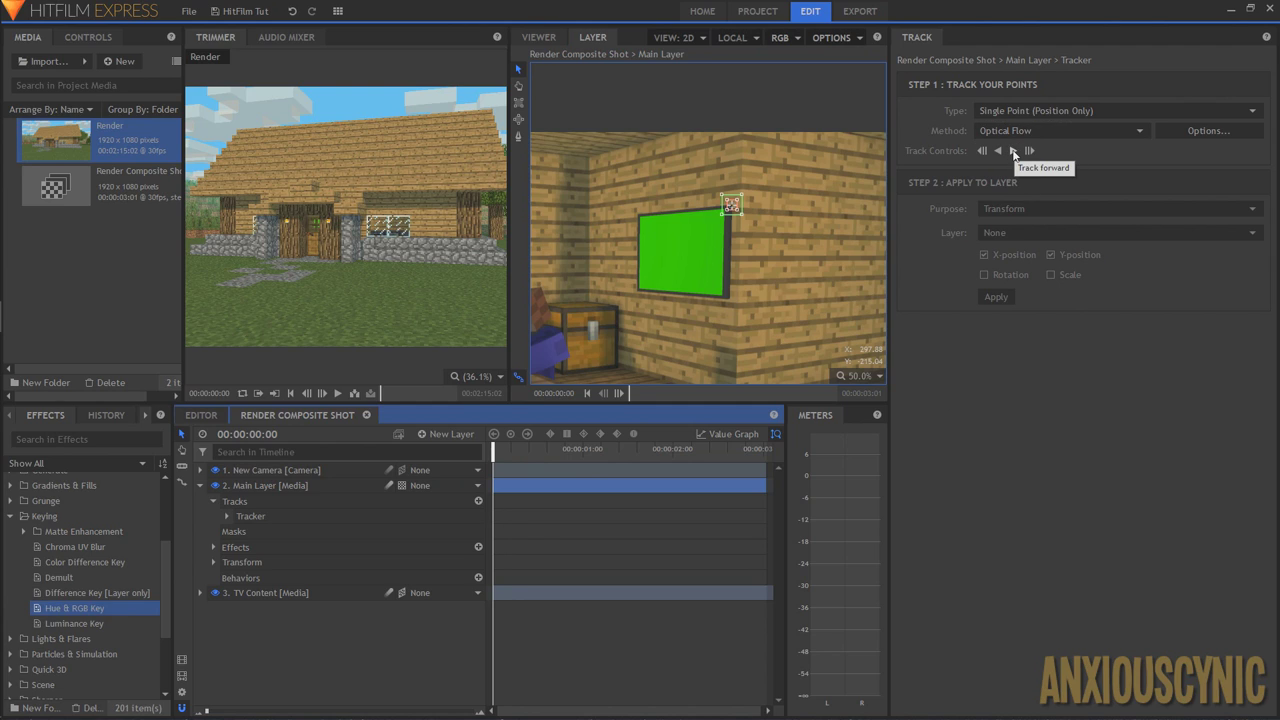
left_click(1013, 151)
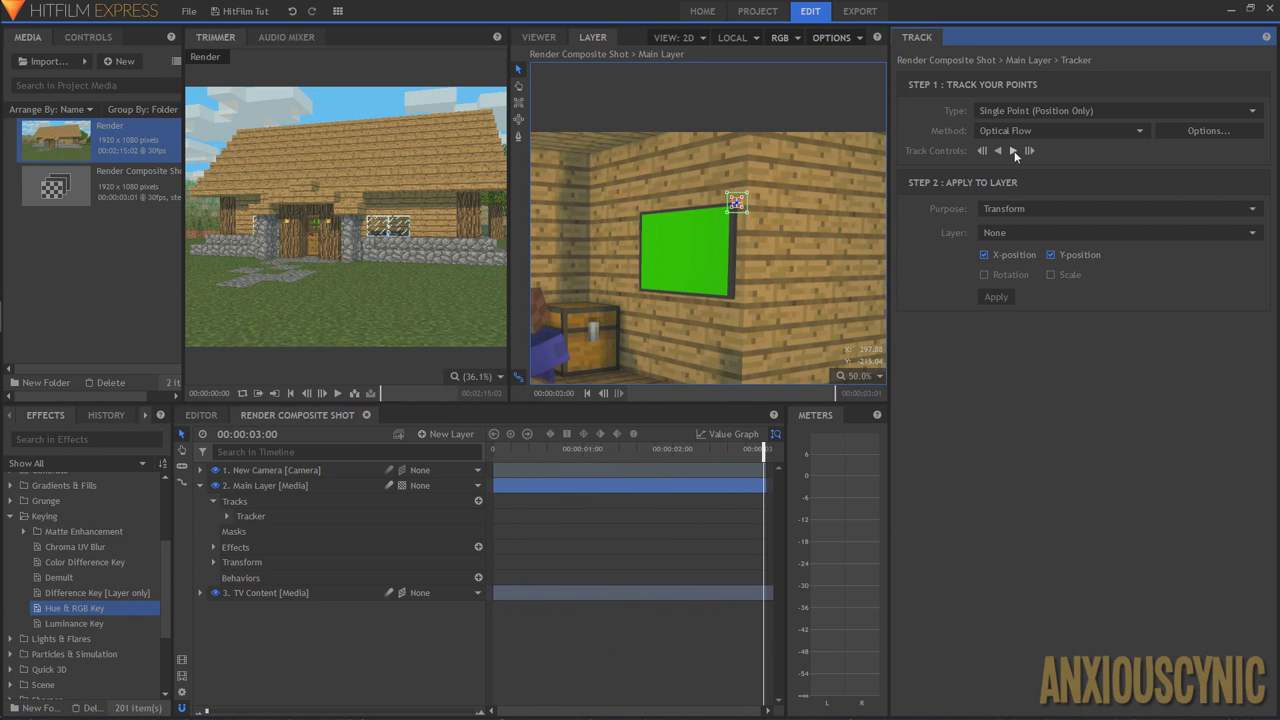
left_click_drag(580, 449, 493, 451)
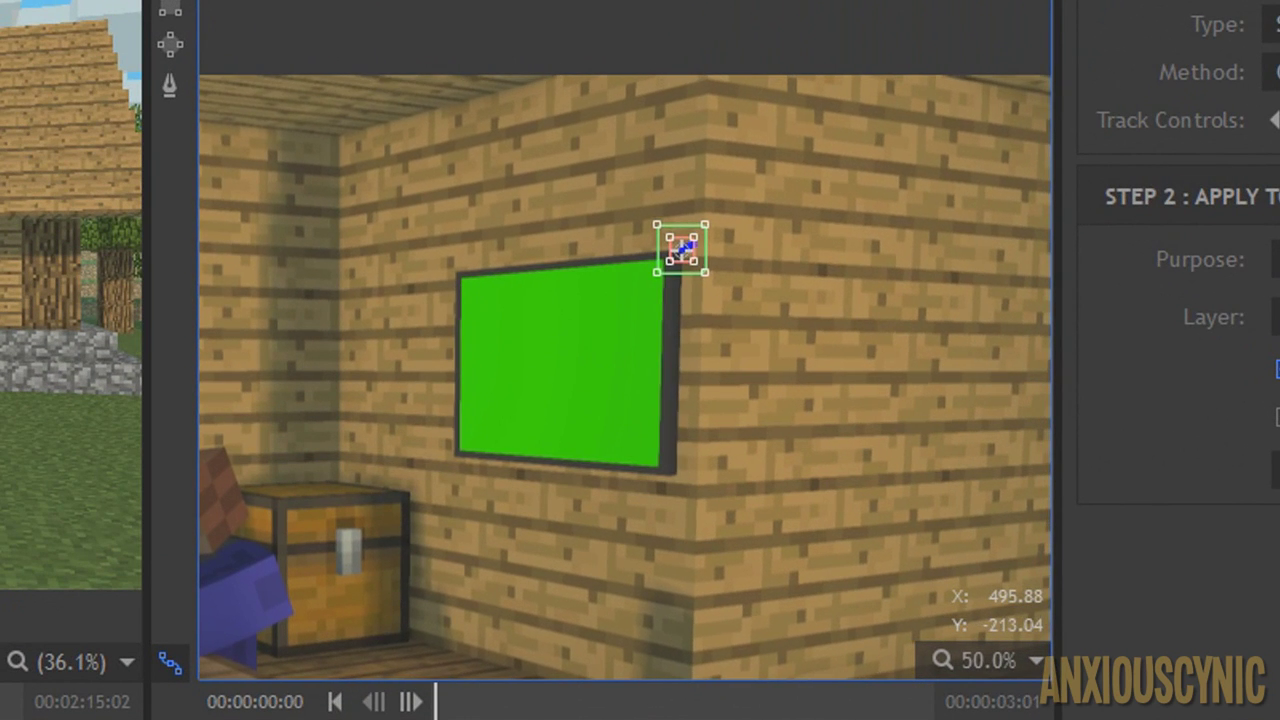
left_click_drag(435, 701, 929, 701)
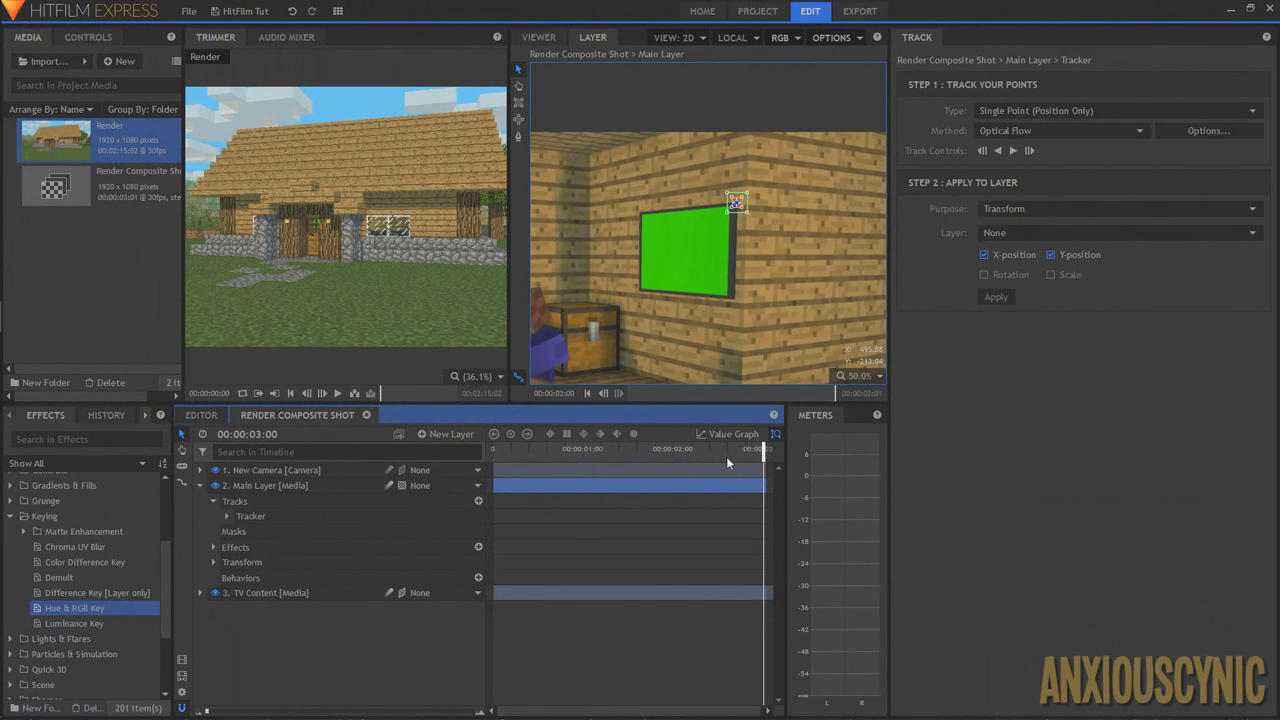
left_click_drag(727, 451, 493, 451)
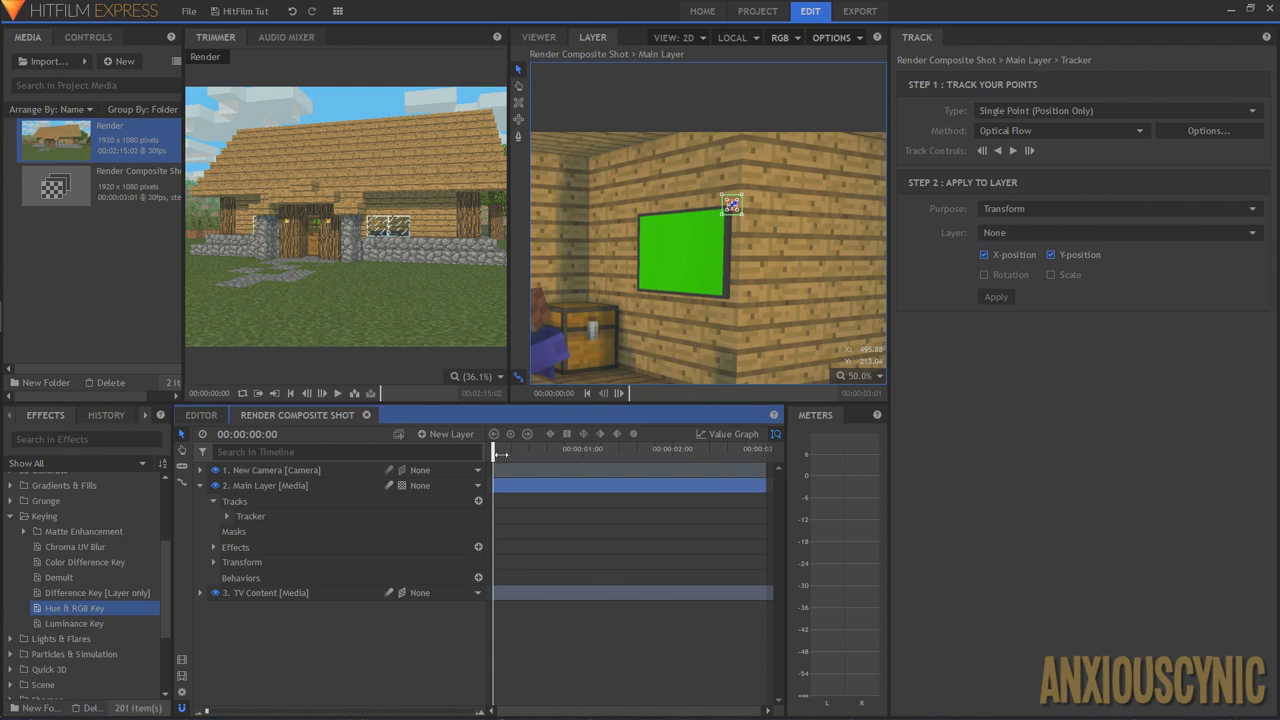
- Collapse the Main Layer's properties and add a new Point layer to the composite shot
left_click(201, 486)
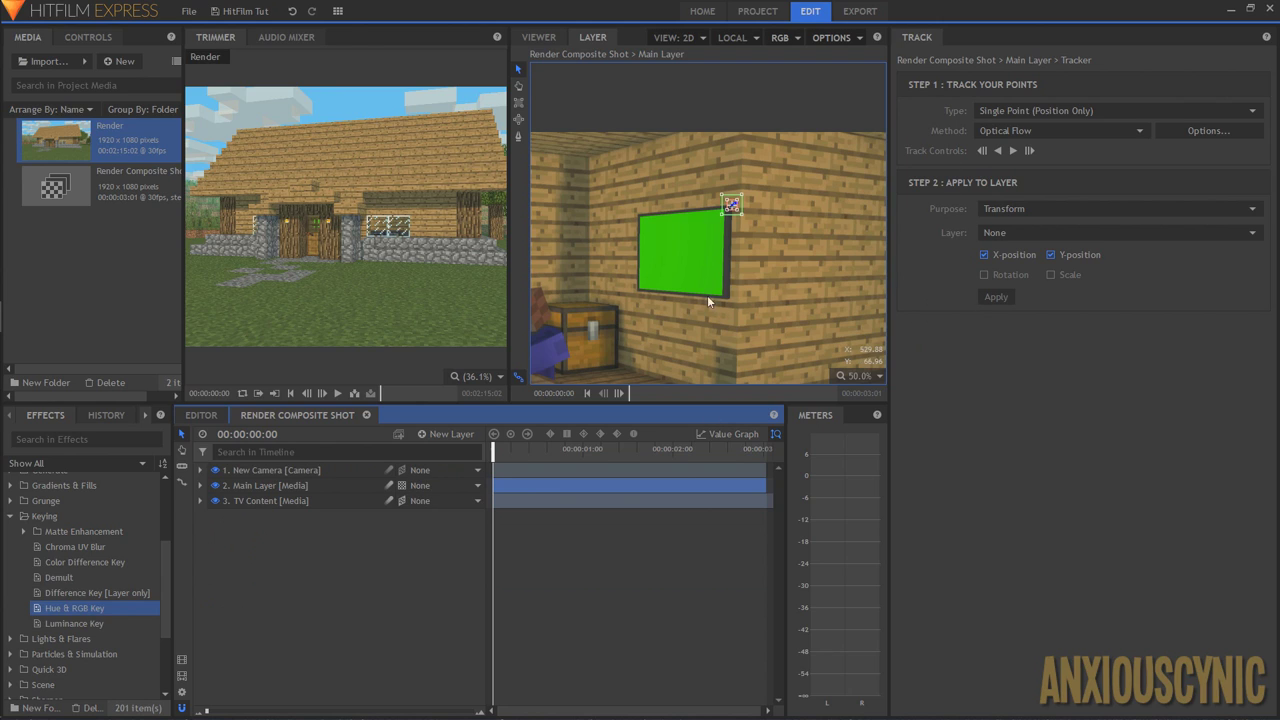
left_click(442, 445)
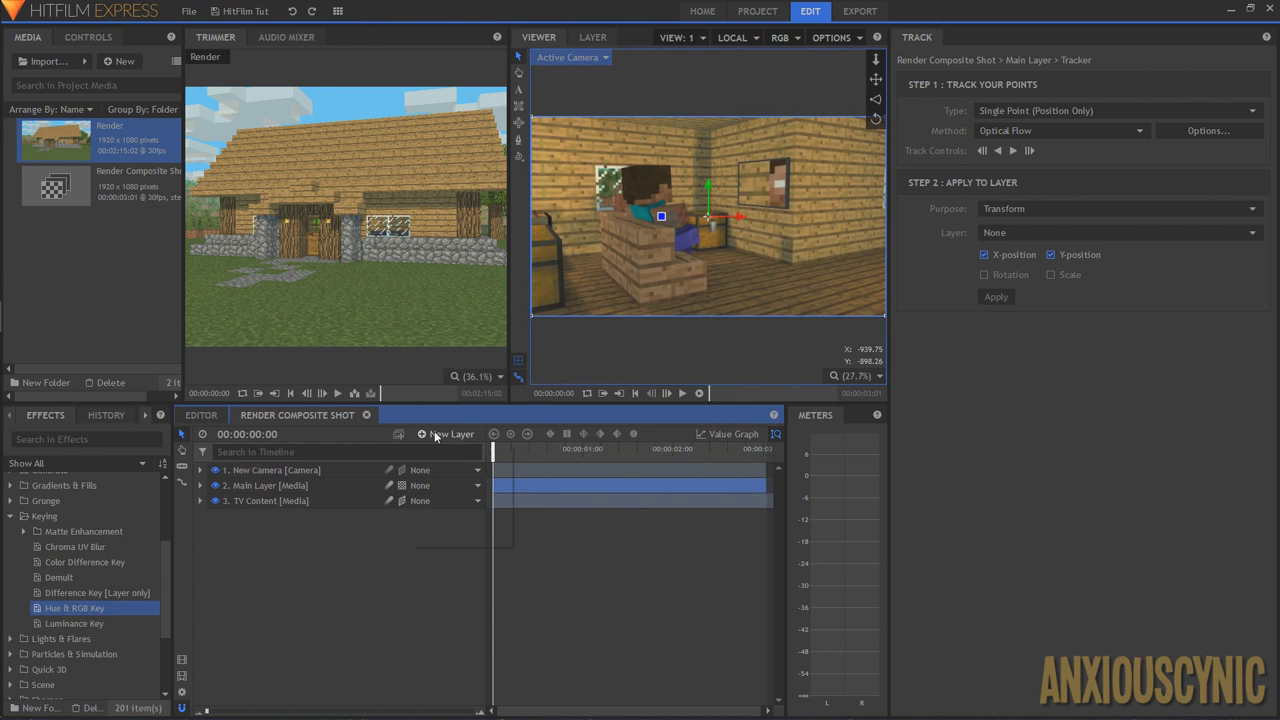
left_click(437, 434)
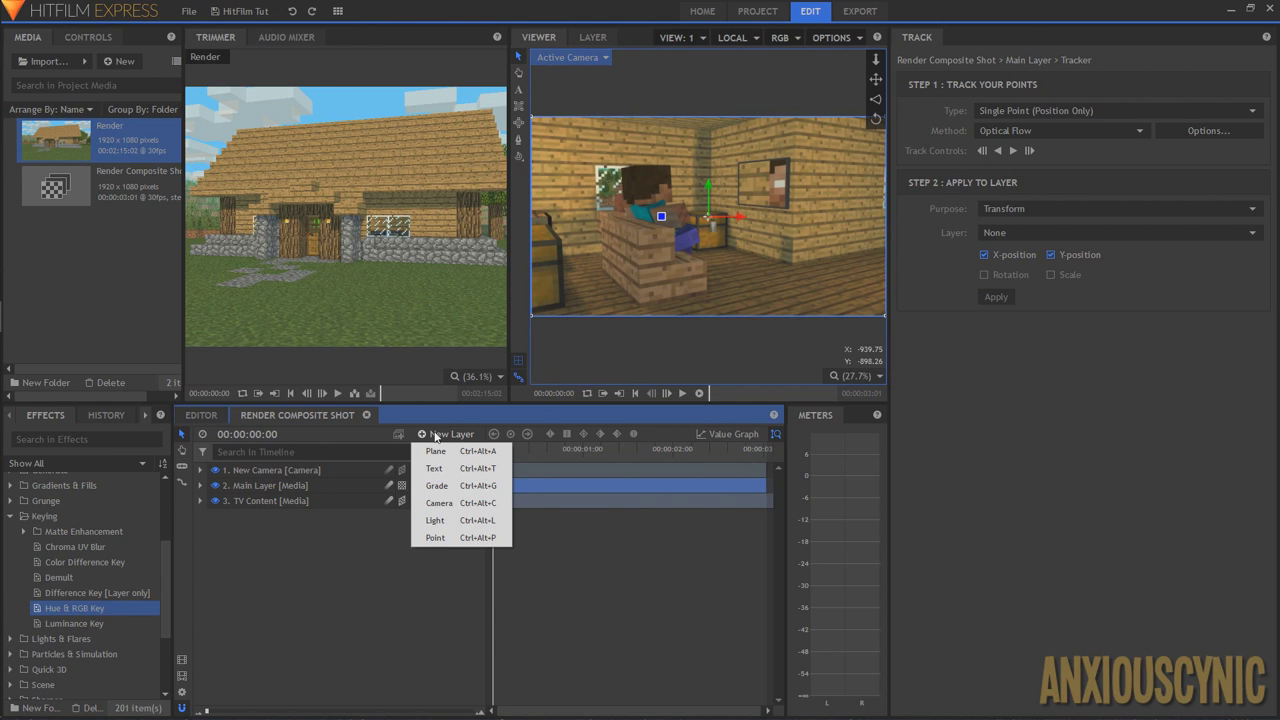
left_click(437, 539)
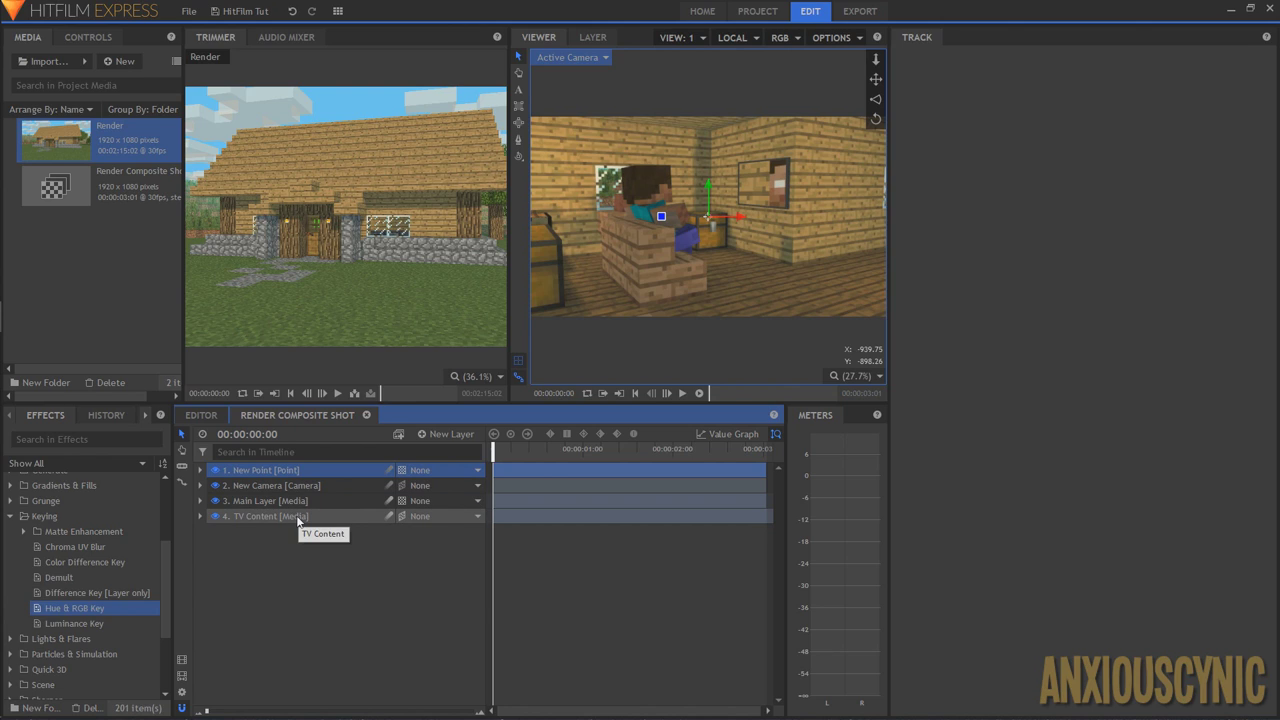
- Apply the Main Layer's tracker data to the New Point layer as a Transform with X-position and Y-position
left_click(200, 500)
left_click(250, 531)
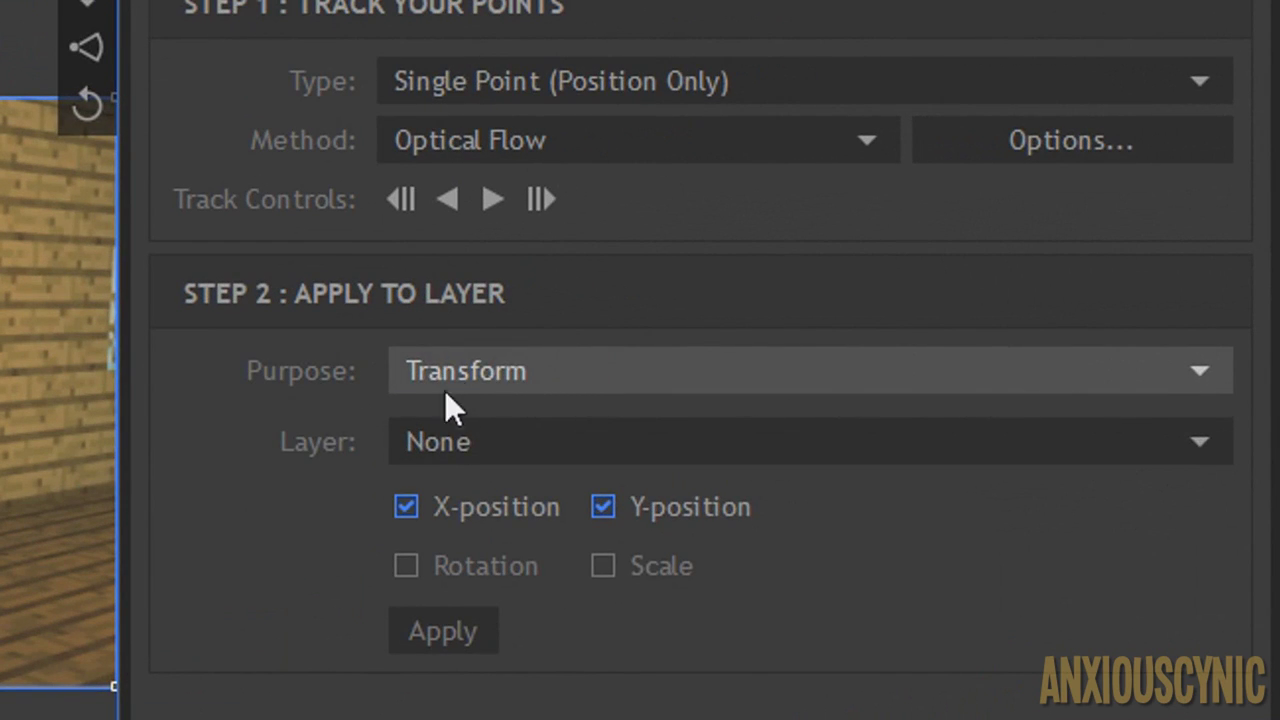
left_click(454, 443)
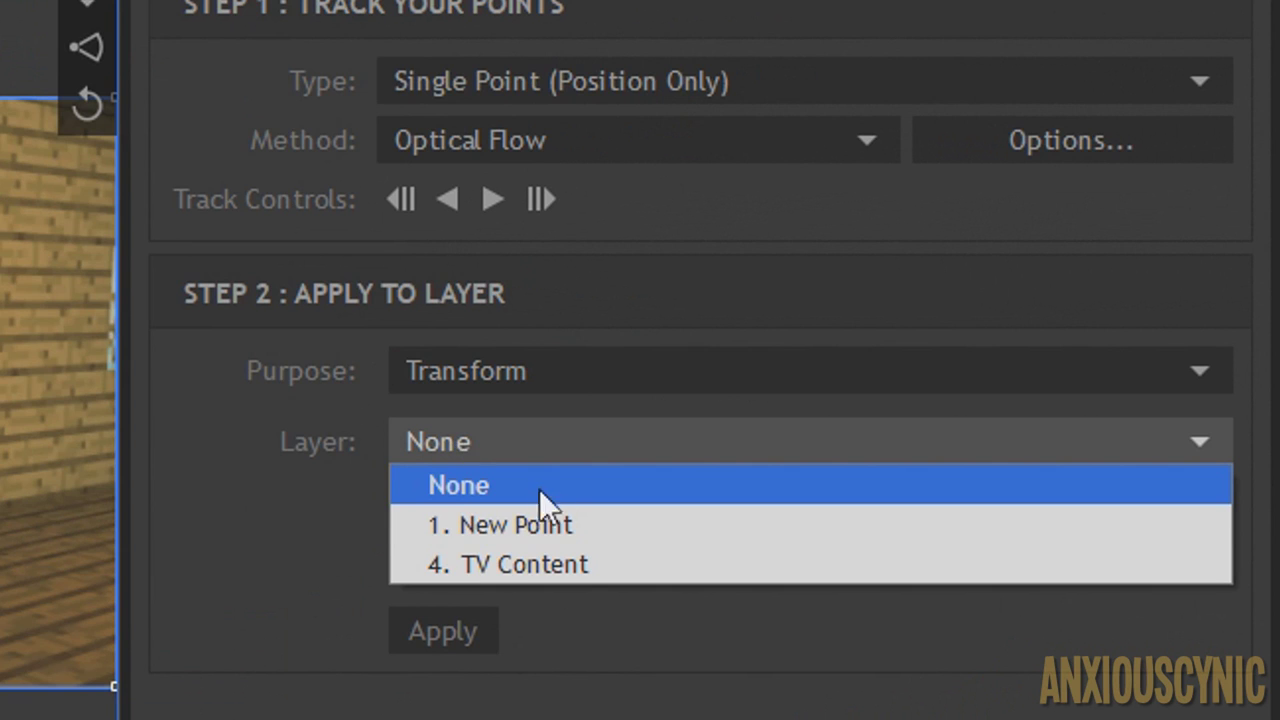
left_click(515, 523)
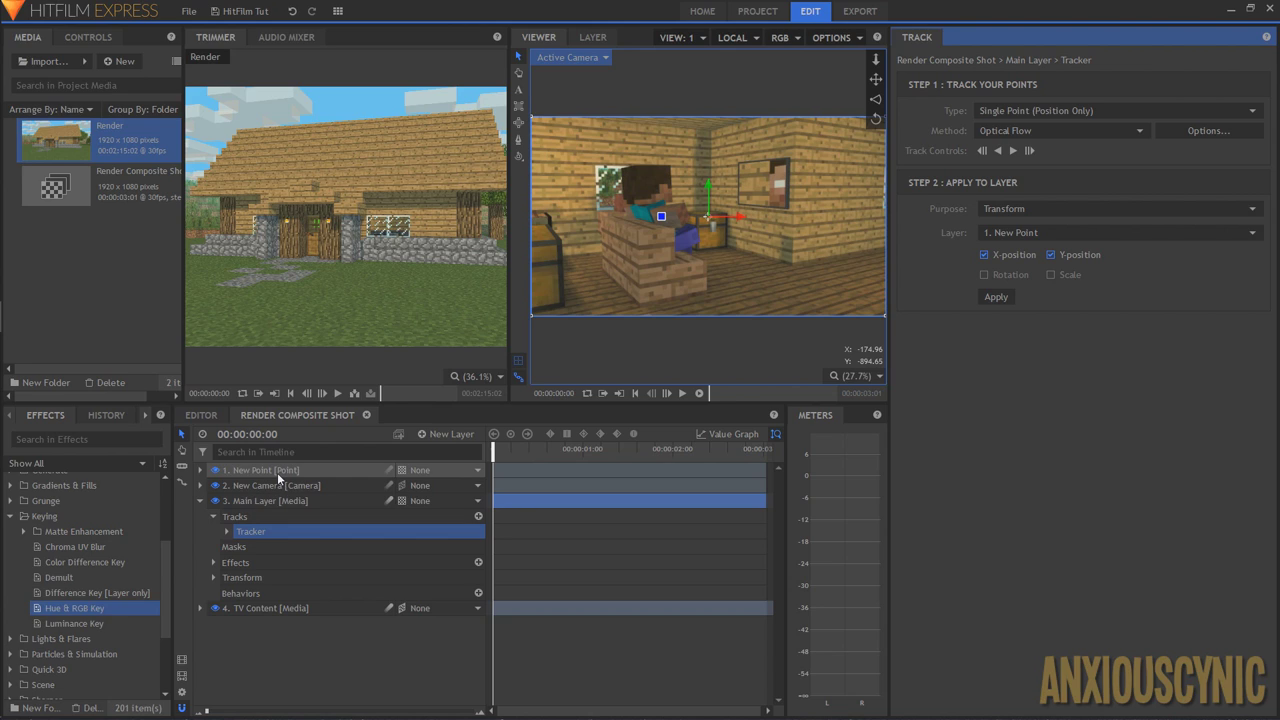
left_click(1002, 297)
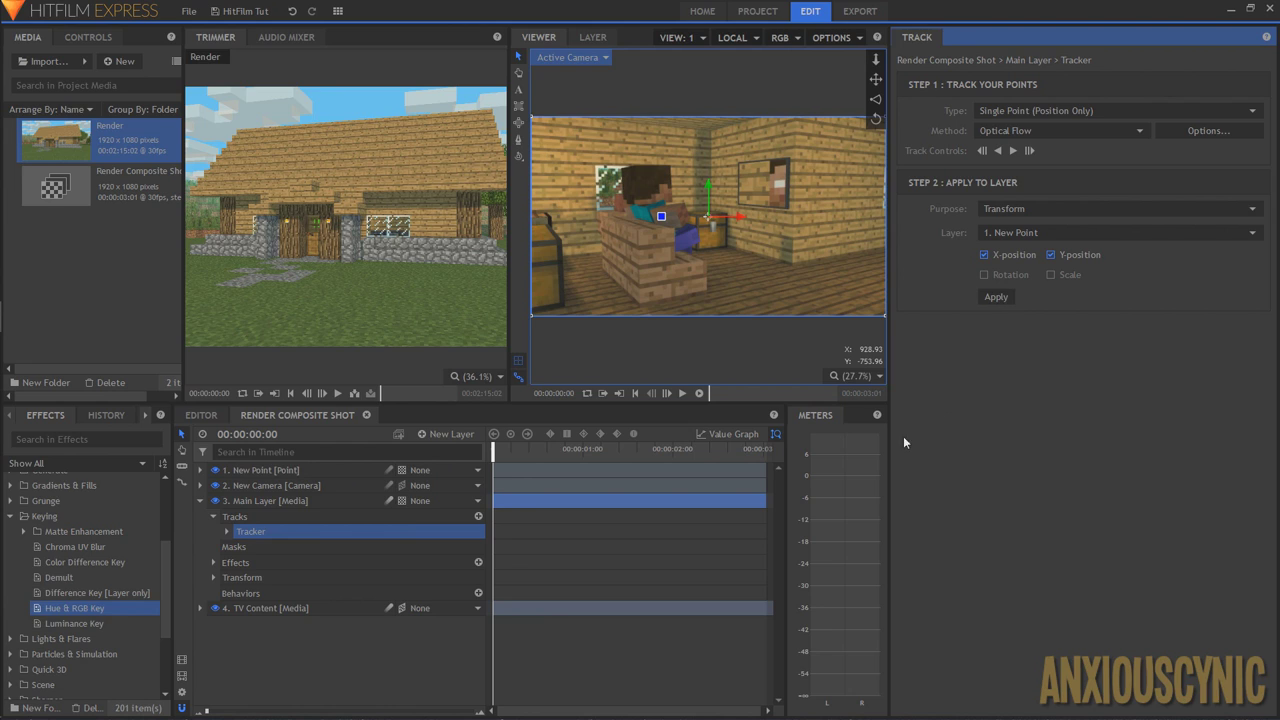
- Check the New Point layer's position keyframes, collapse its properties and hide the Track panel from the workspace
left_click(200, 470)
left_click(214, 486)
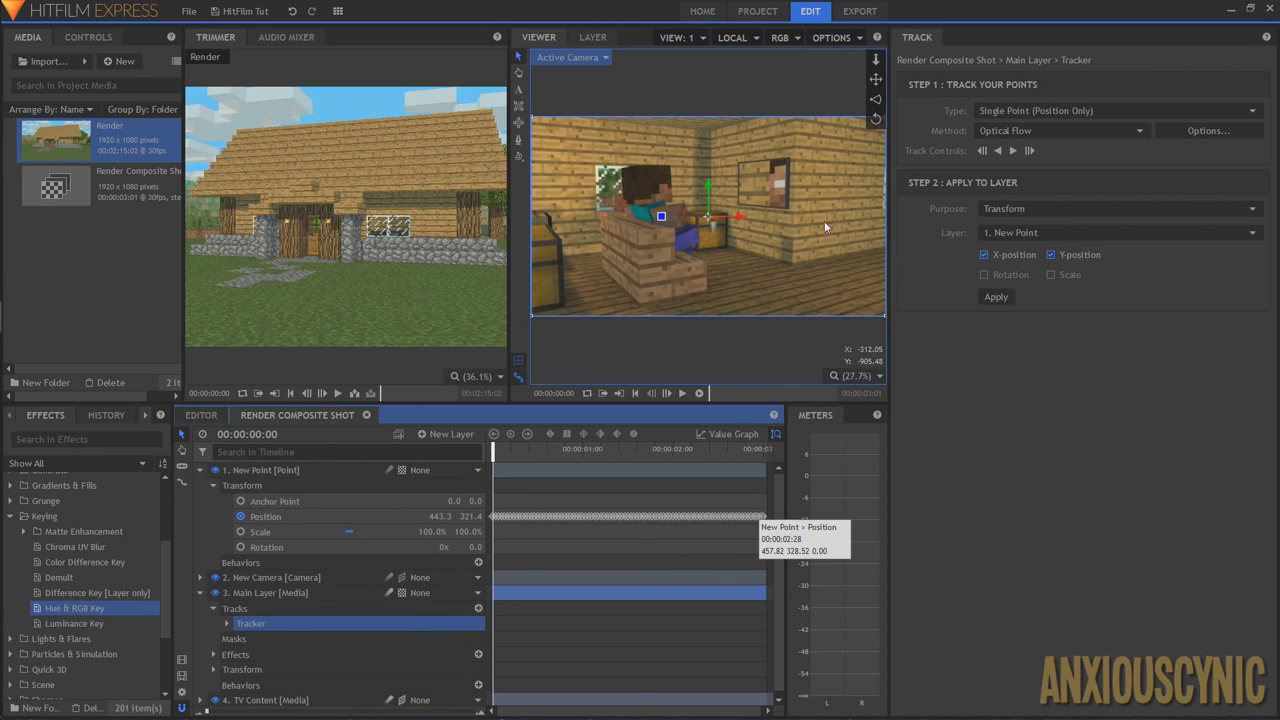
left_click(337, 11)
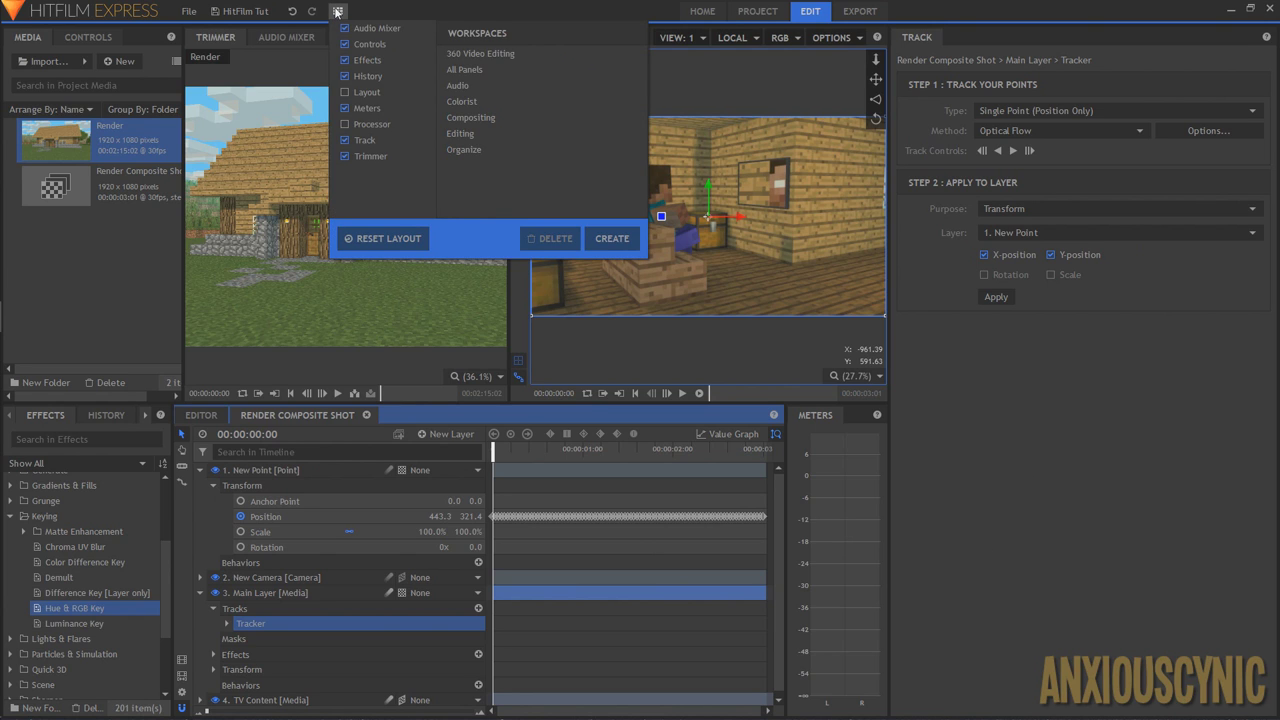
left_click(346, 141)
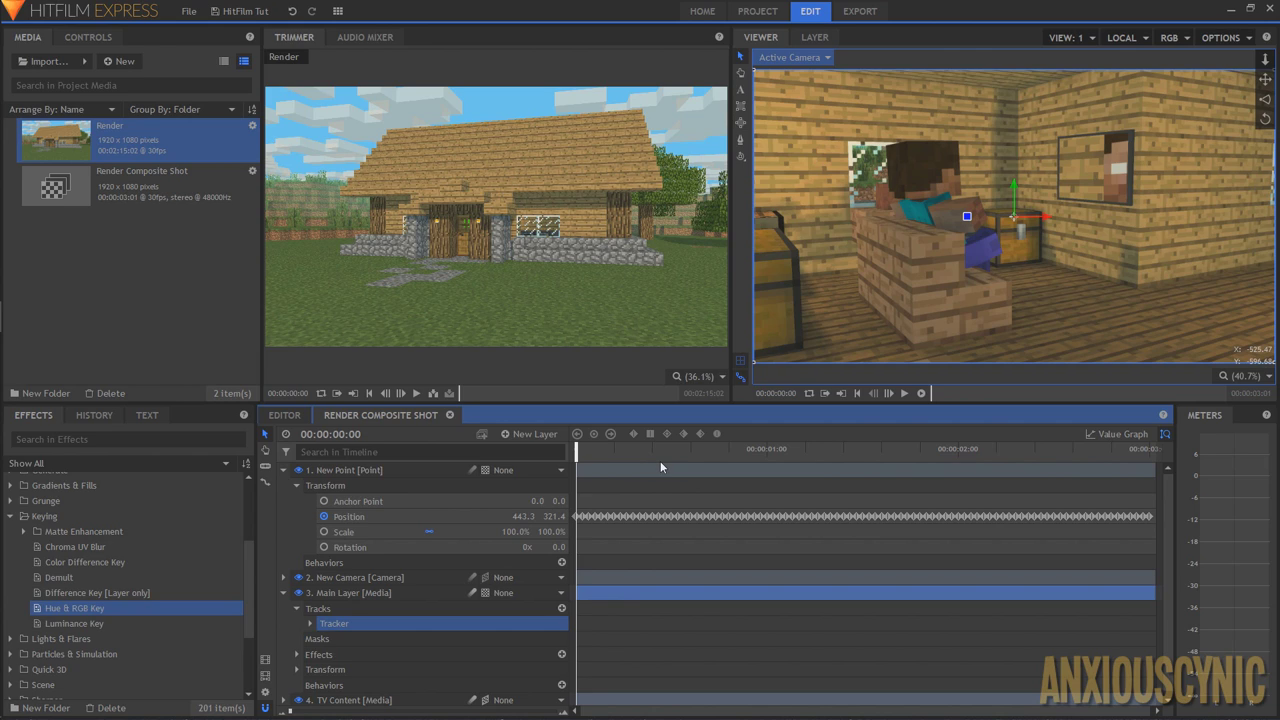
left_click(284, 470)
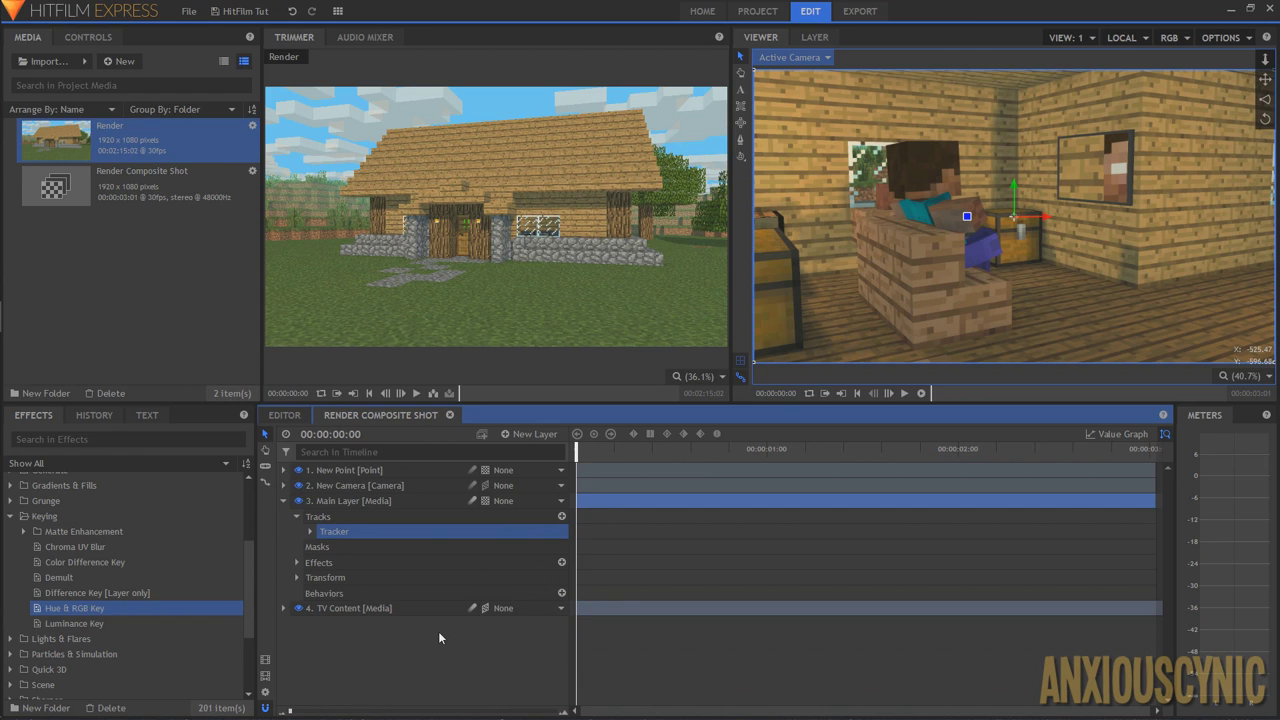
- Parent the TV Content layer to the New Point layer in the composite shot
left_click(522, 612)
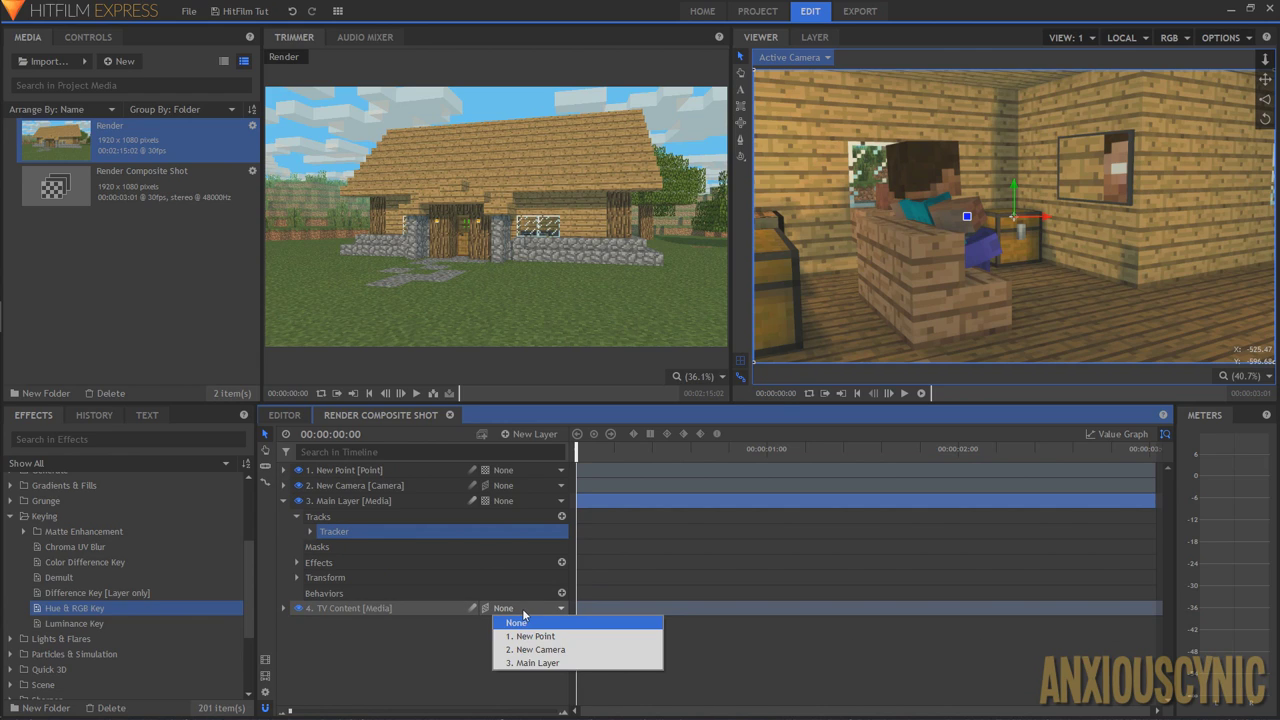
left_click(332, 611)
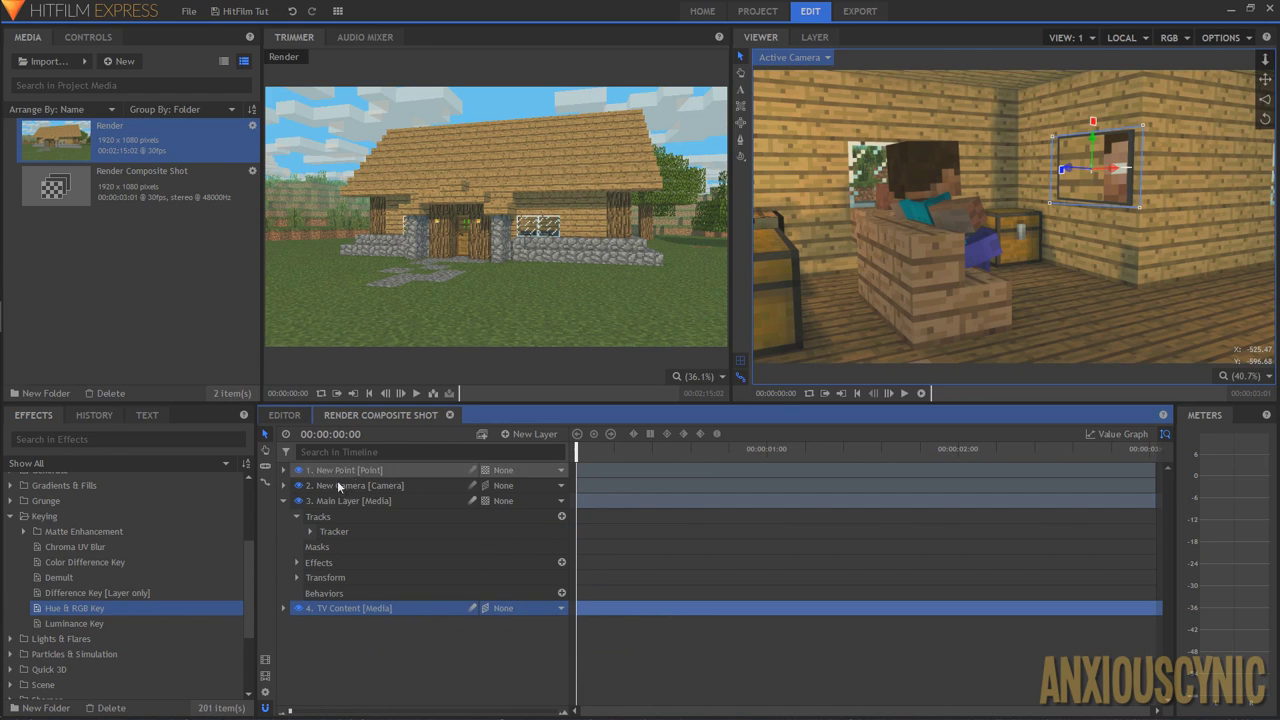
left_click(533, 608)
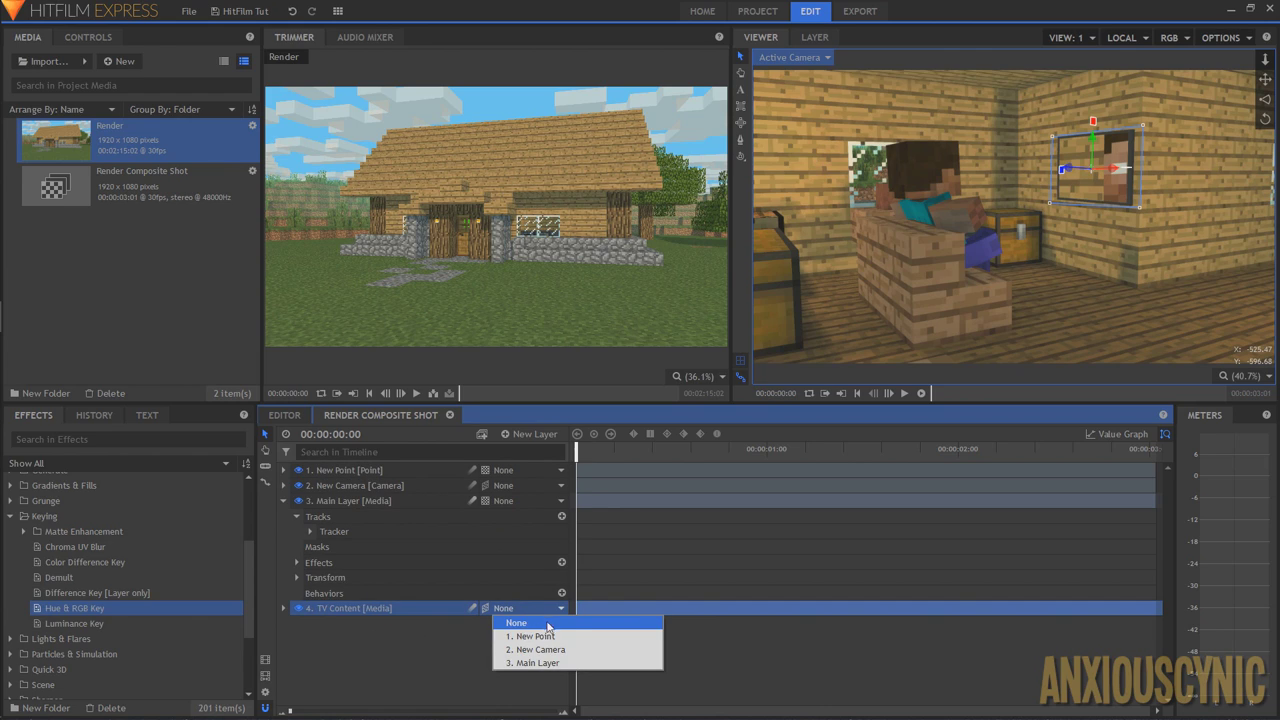
left_click(536, 636)
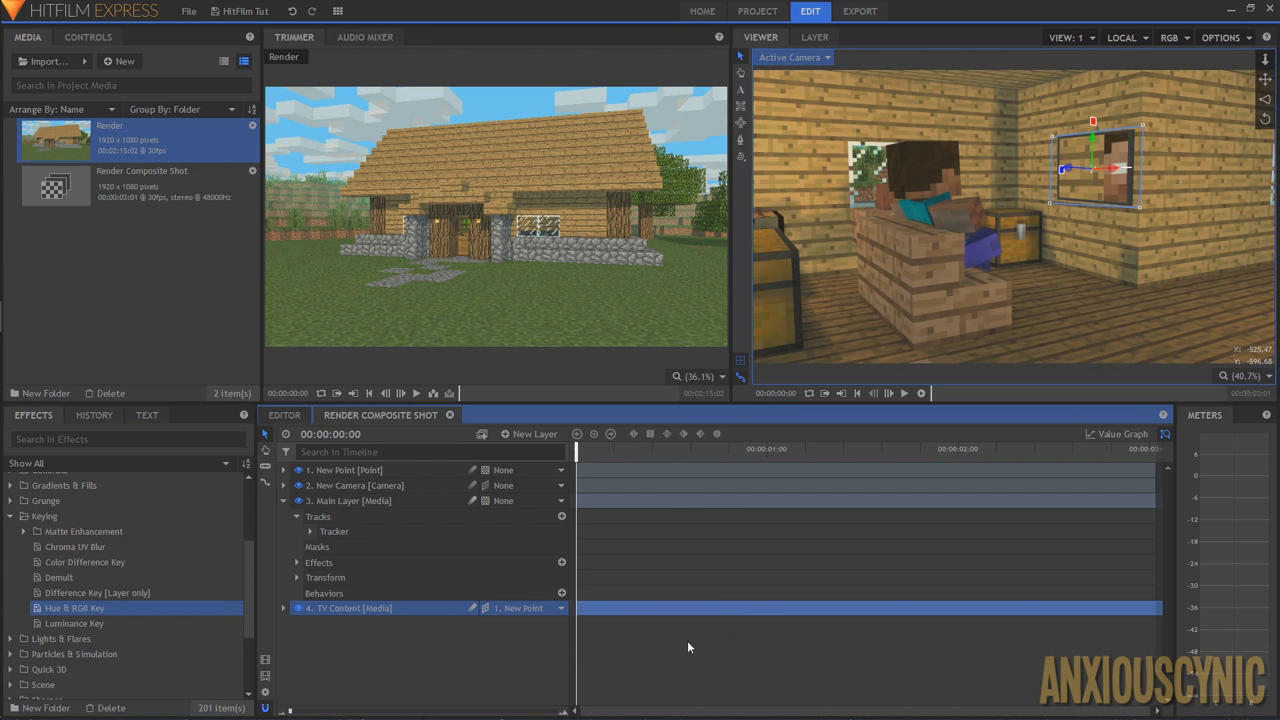
- Play the composite shot from the start, with the TV Content layer selected, to check how it follows the TV during the camera movement
key("space")
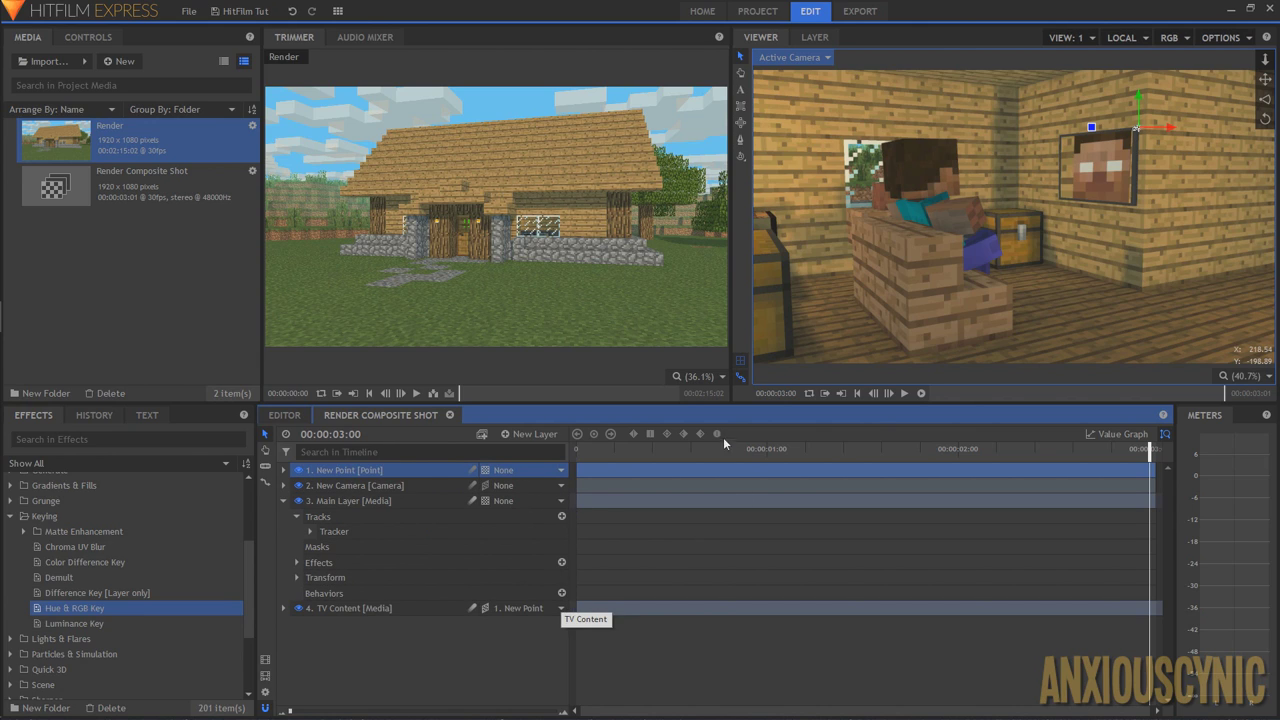
left_click(580, 447)
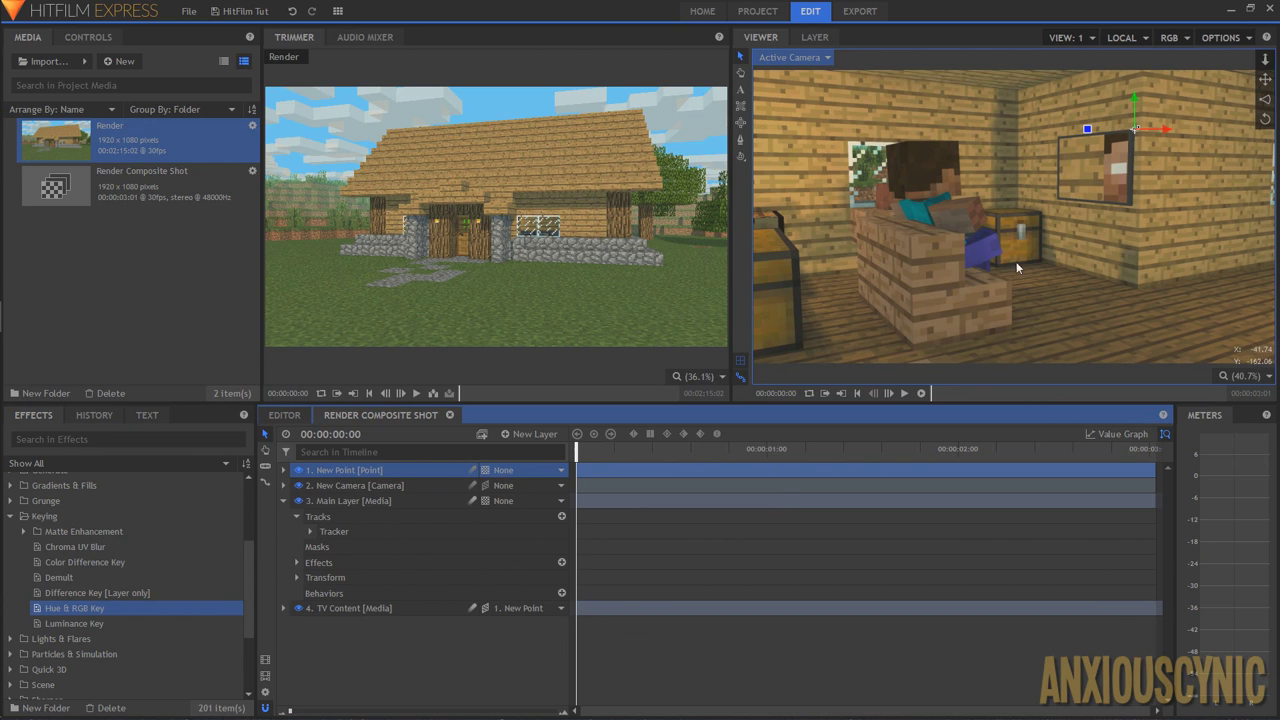
left_click(392, 610)
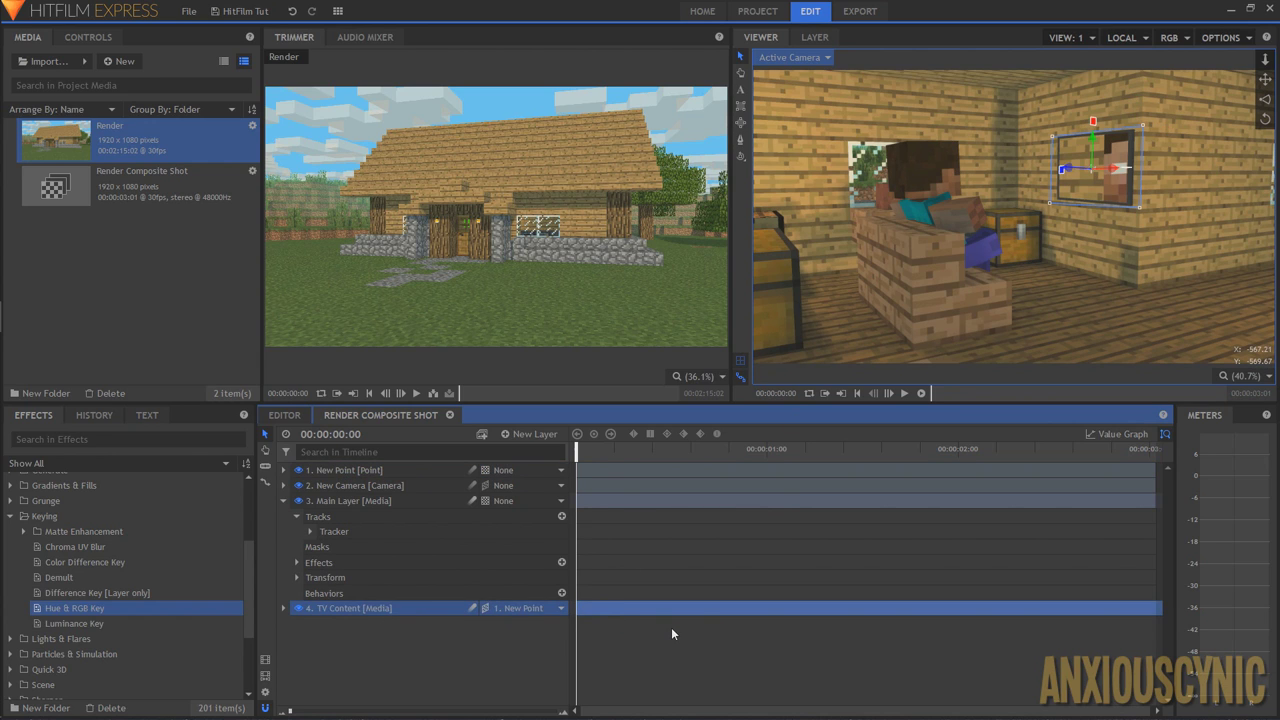
key("space")
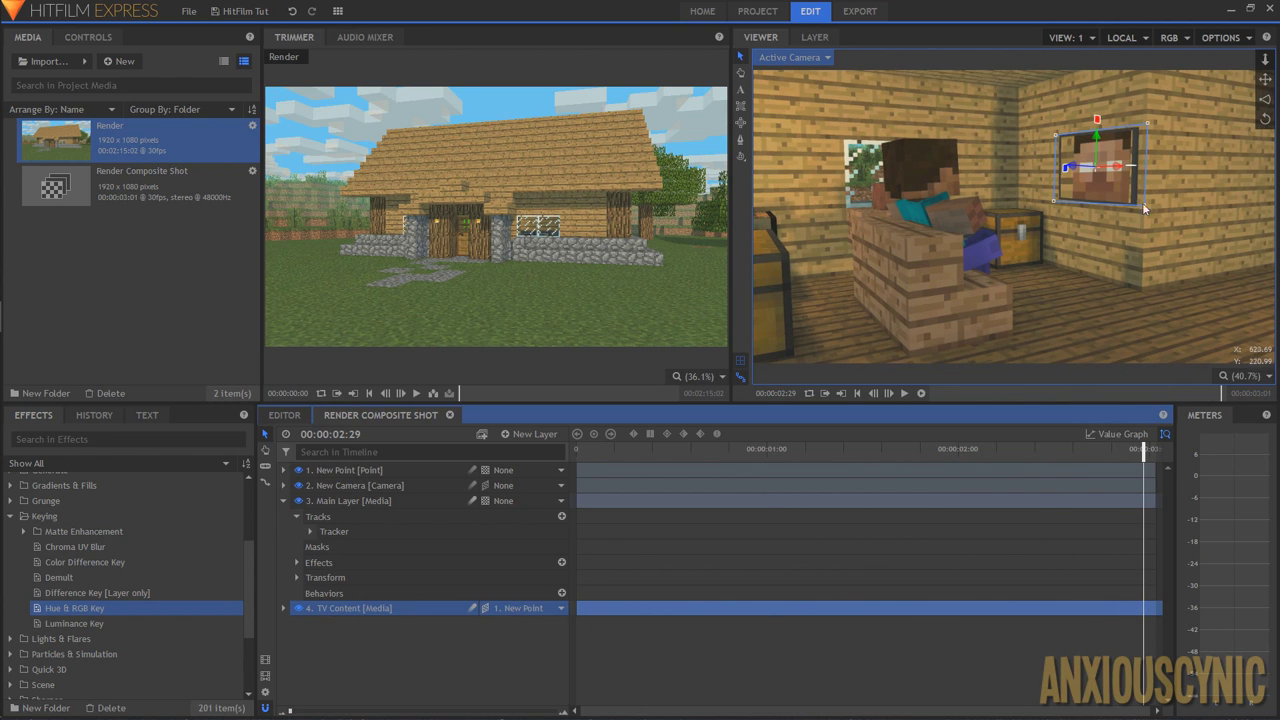
left_click_drag(712, 481, 520, 459)
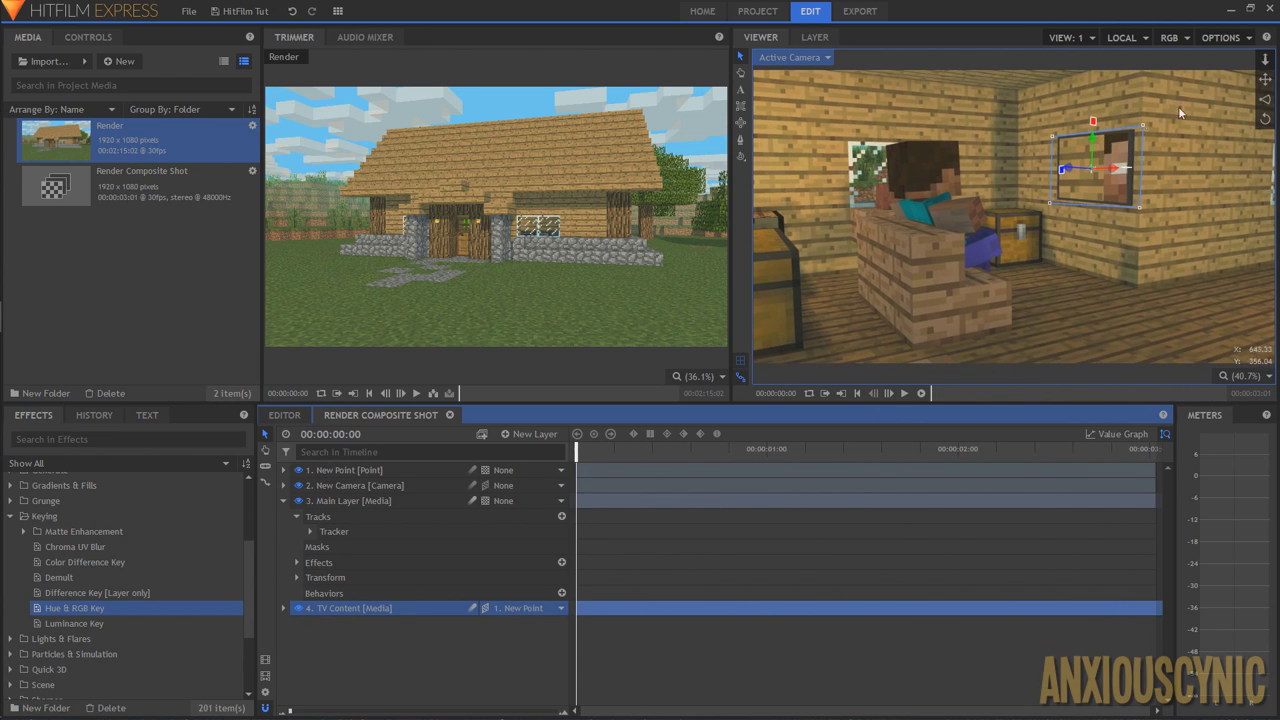
key("space")
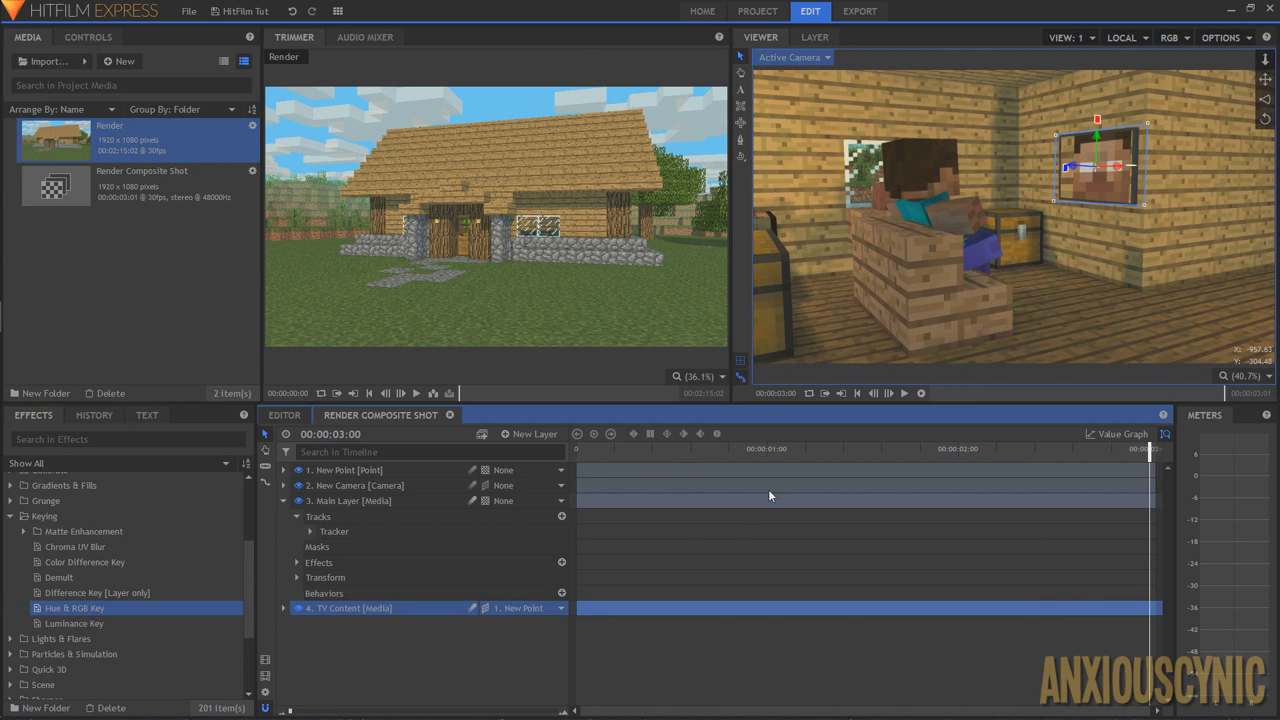
- Play the Editor timeline from just before the composite shot clip to review the TV replacement in context
left_click(290, 415)
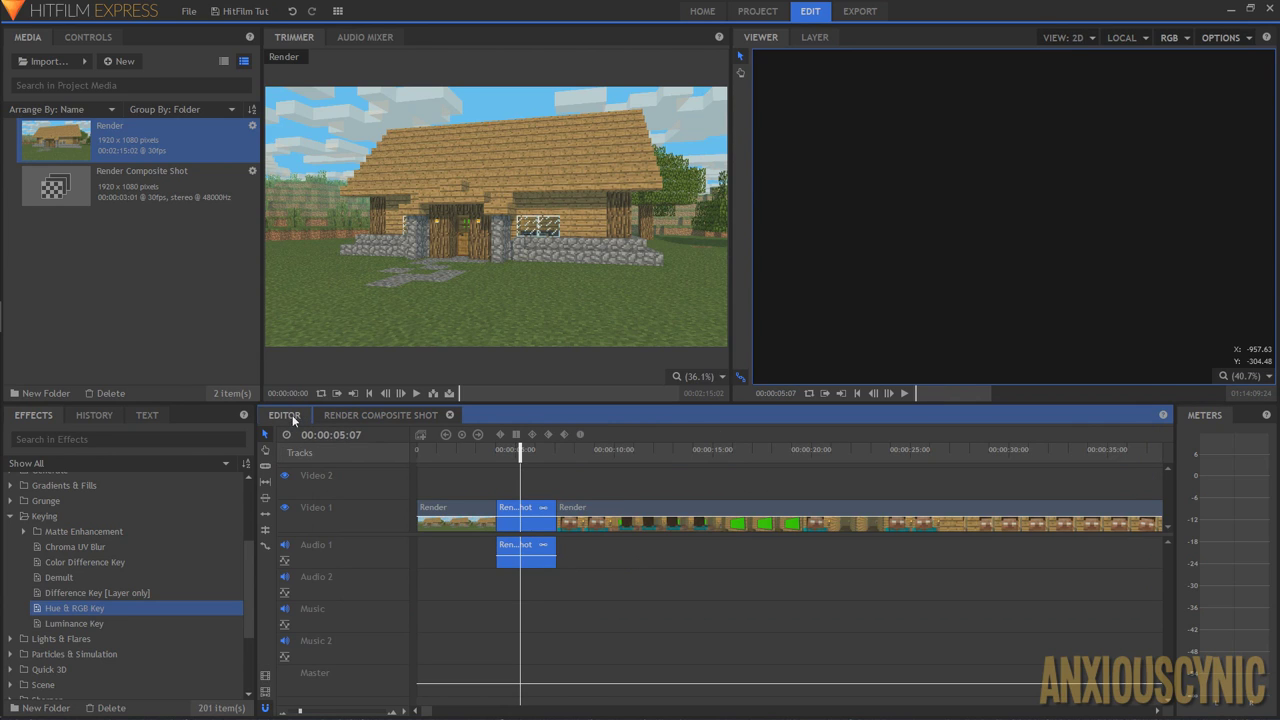
left_click_drag(503, 461, 481, 452)
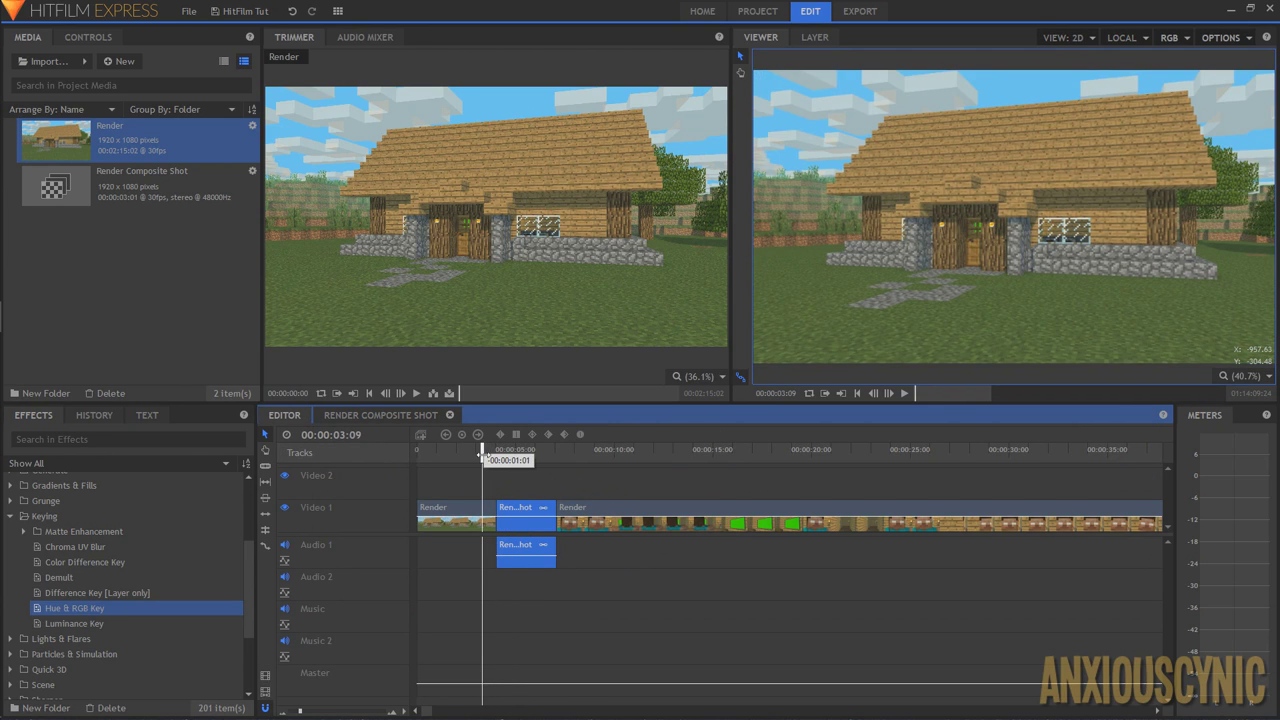
key("space")
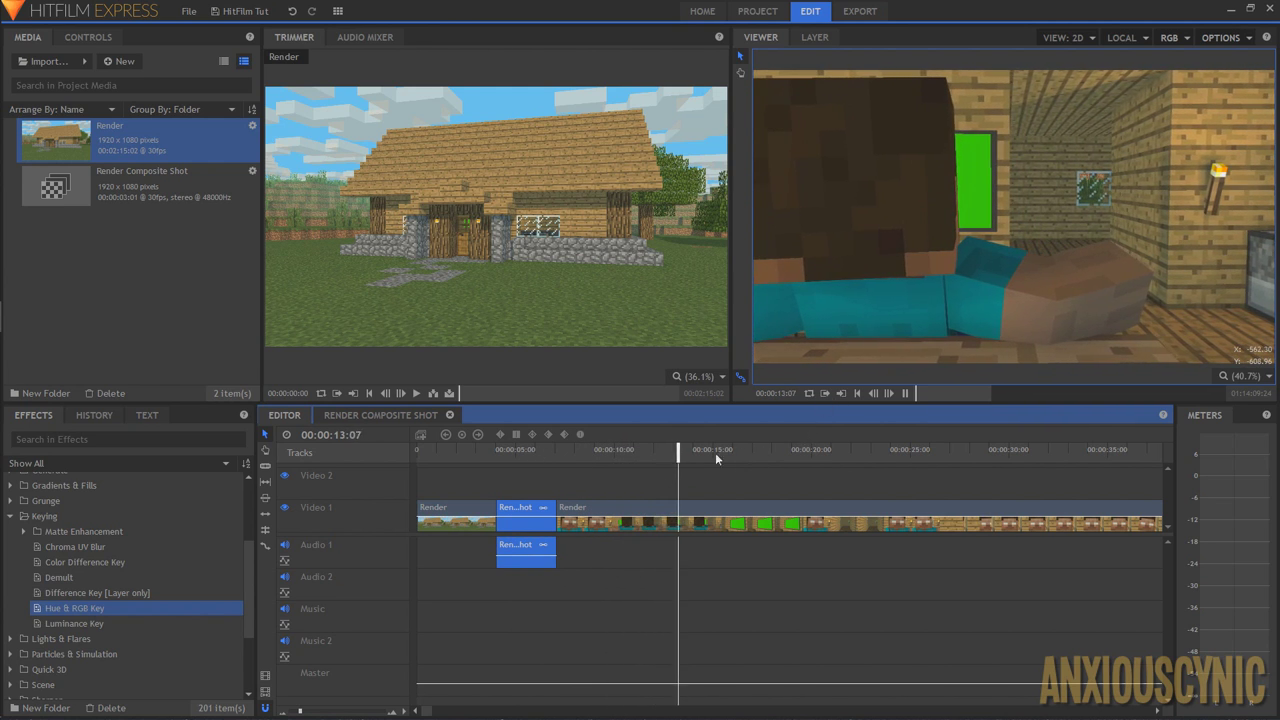
- Scrub the Editor timeline between about 11 and 19 seconds to examine the following green-screen TV shots, including the close-up
mouse_move(632, 452)
left_mouse_down()
mouse_move(573, 452)
mouse_move(638, 452)
left_mouse_up()
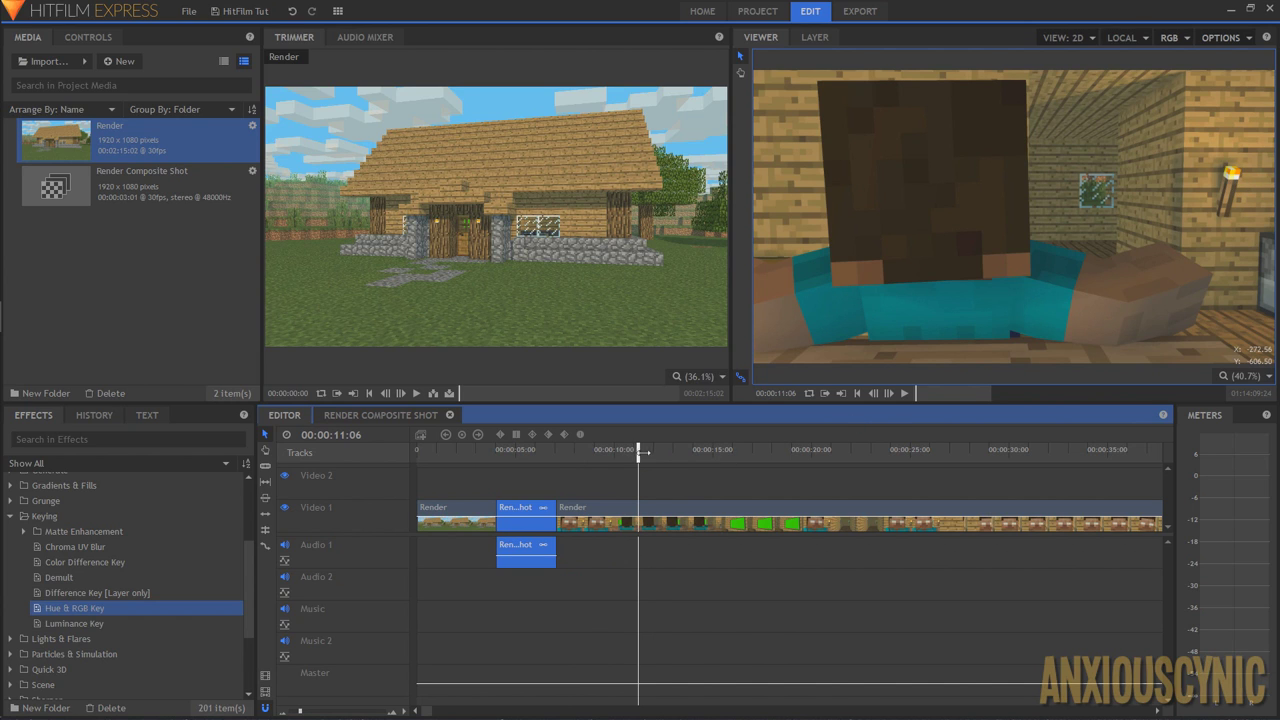
left_click_drag(640, 452, 772, 472)
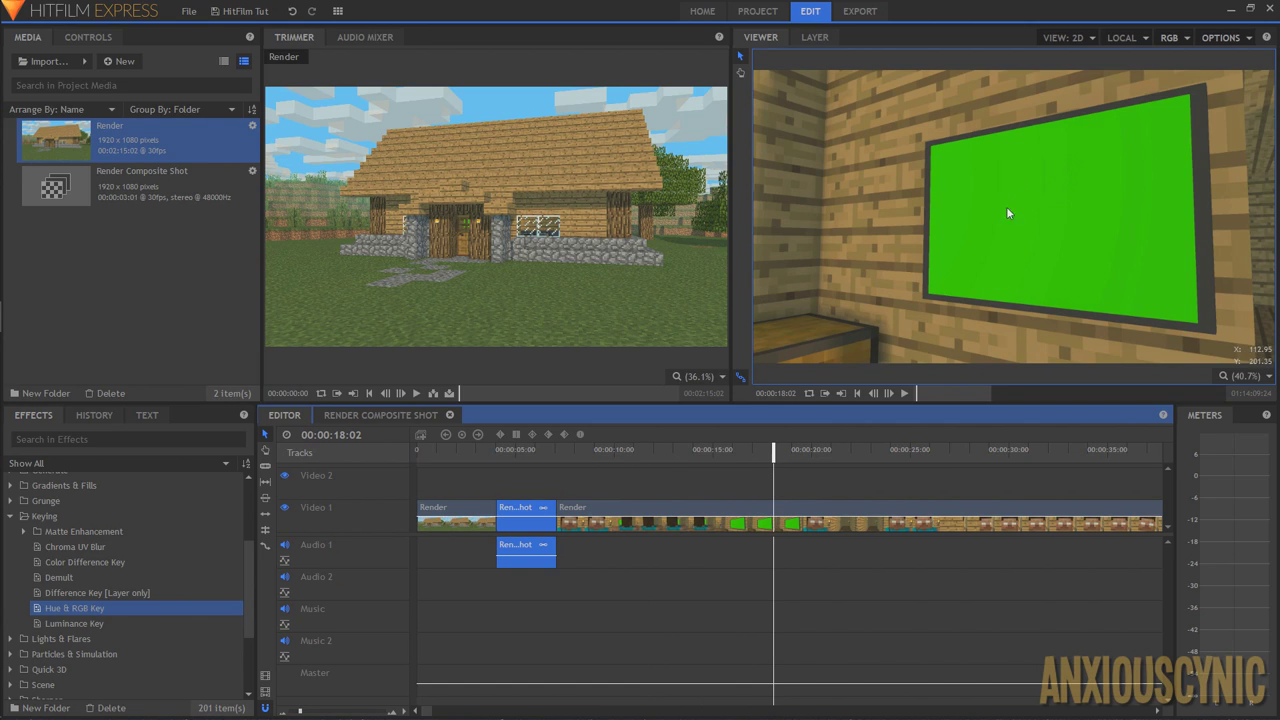
left_click(752, 457)
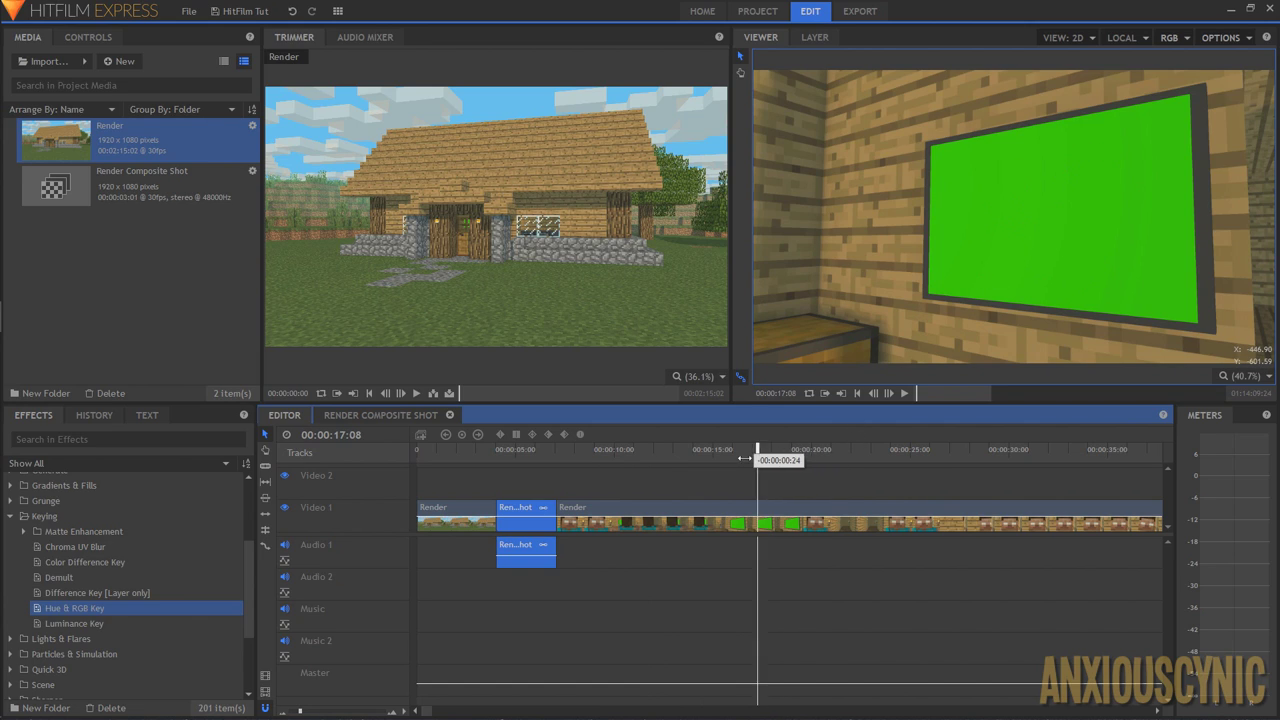
key("space")
left_click_drag(757, 457, 789, 455)
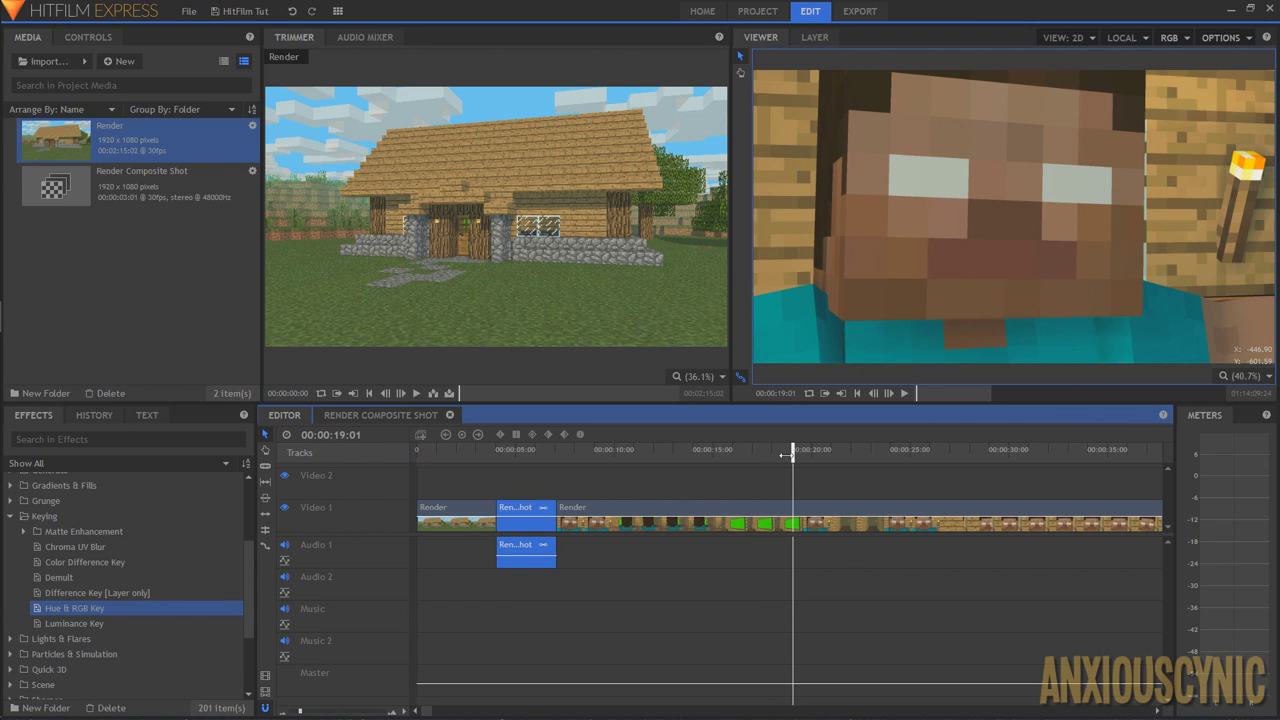
left_click(759, 457)
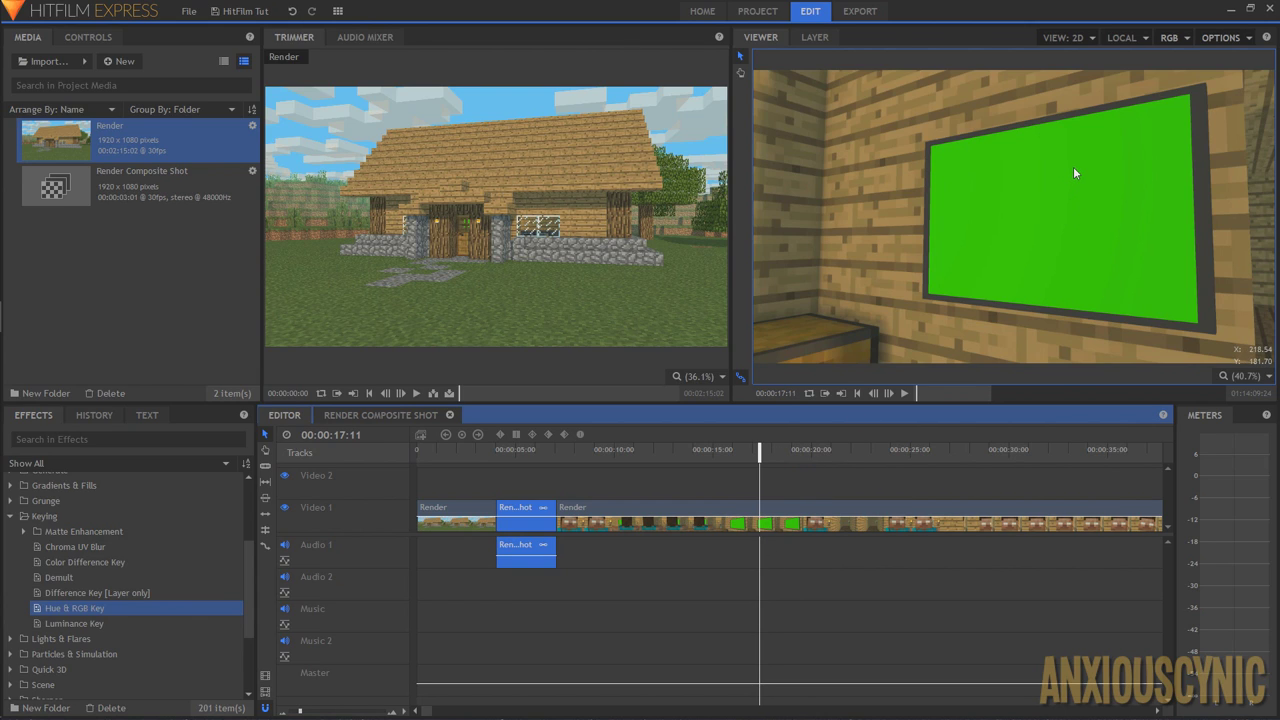
- Collapse the Main Layer's properties in the Render Composite Shot and scrub to 00:00:01:13
left_click(366, 416)
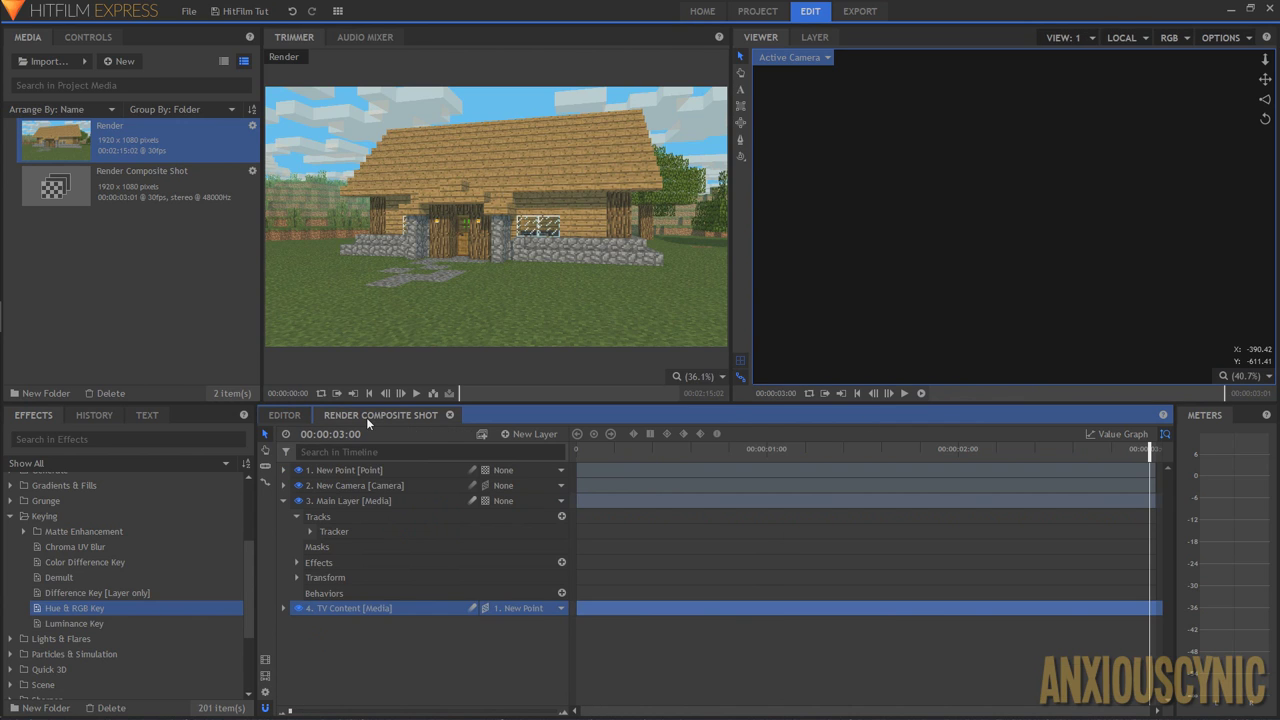
left_click(284, 500)
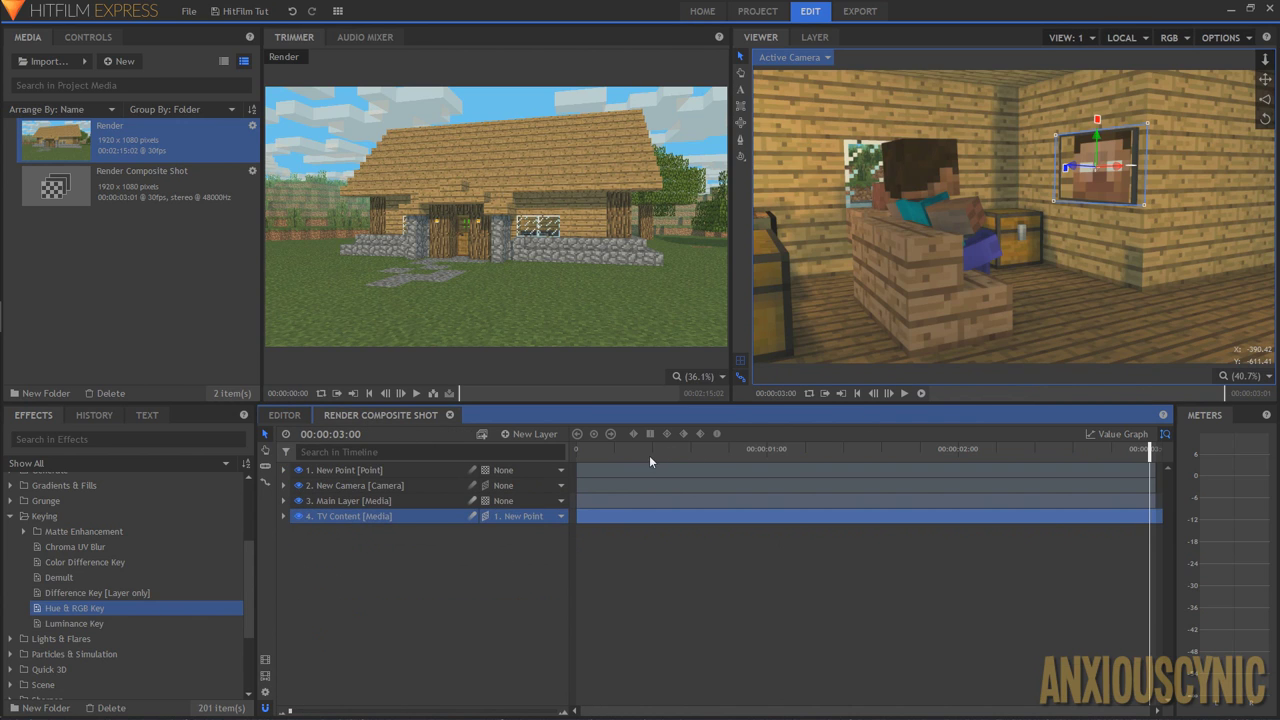
left_click_drag(649, 455, 849, 457)
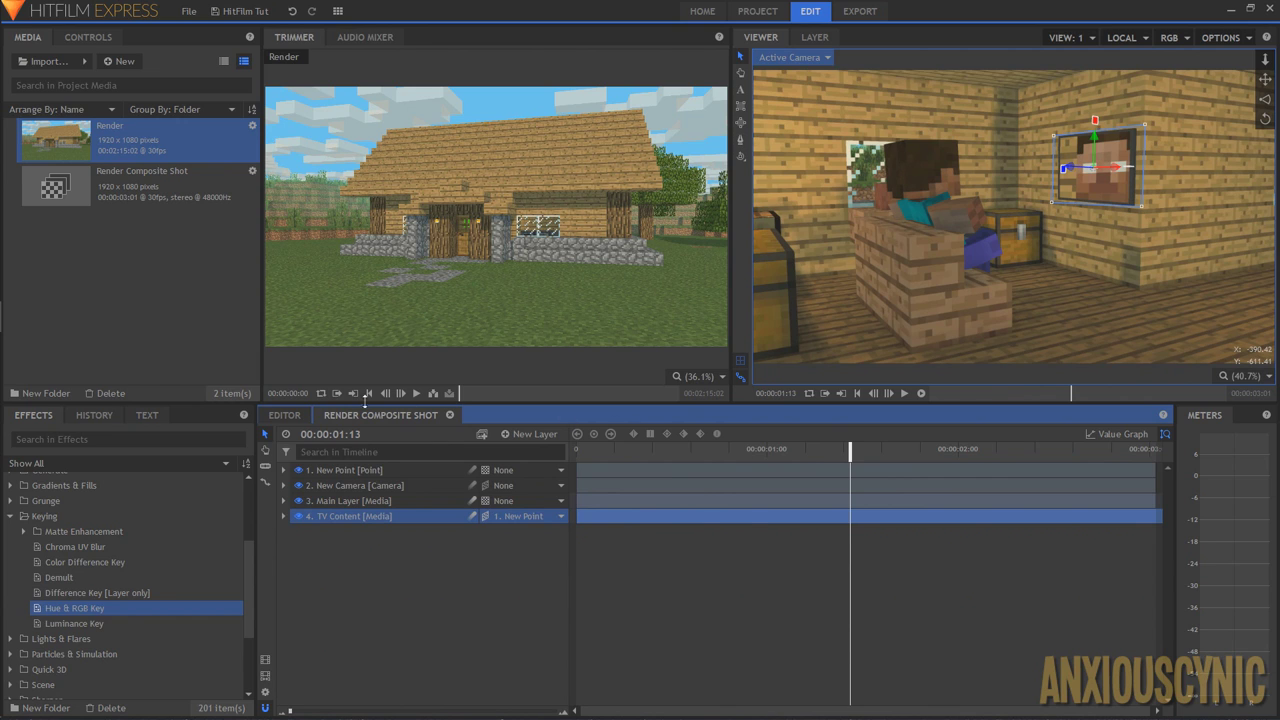
- Examine the exterior shot around 00:01:35 in the Editor timeline, where the green screen shows through the house window
left_click(284, 415)
left_click_drag(744, 455, 895, 466)
key("space")
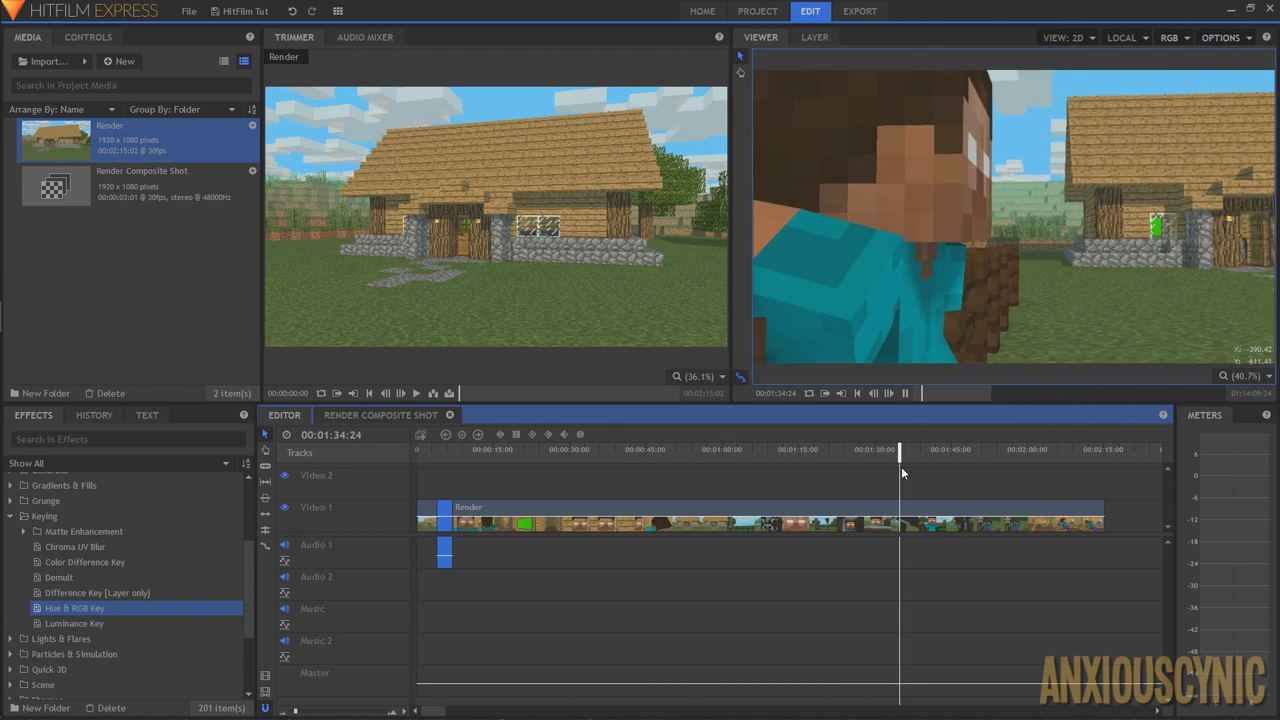
key("space")
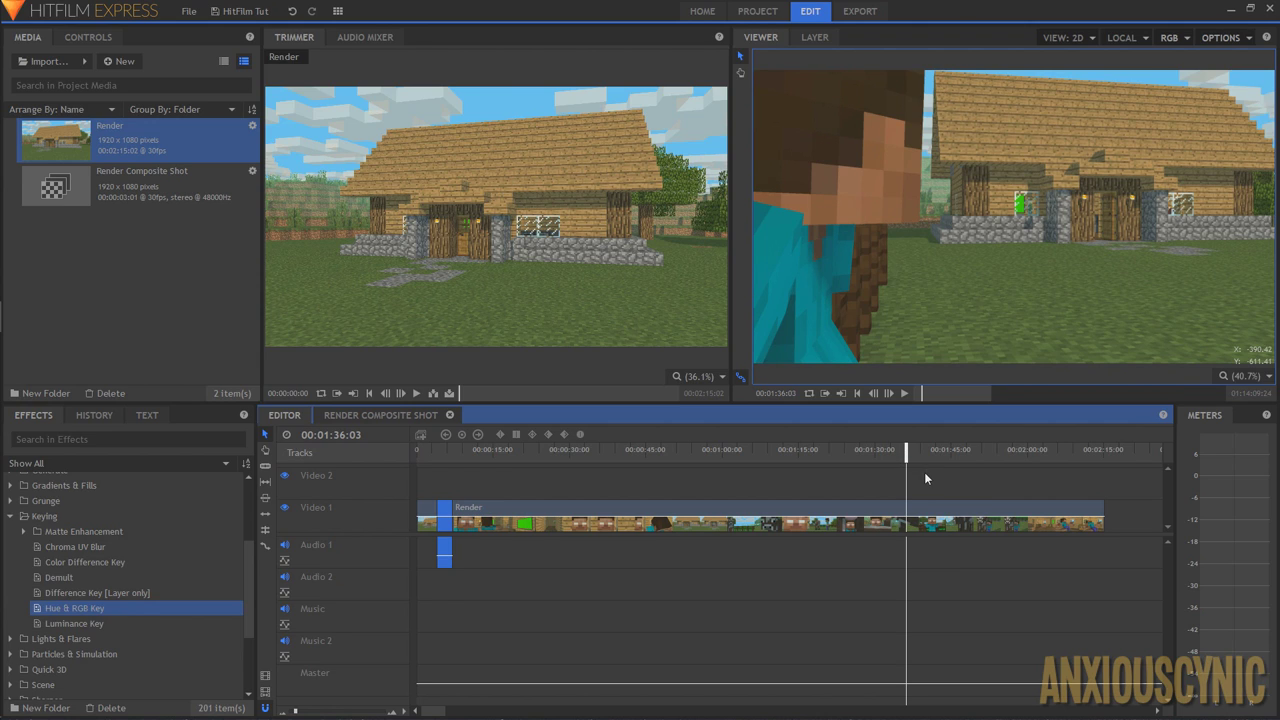
left_click_drag(888, 452, 904, 452)
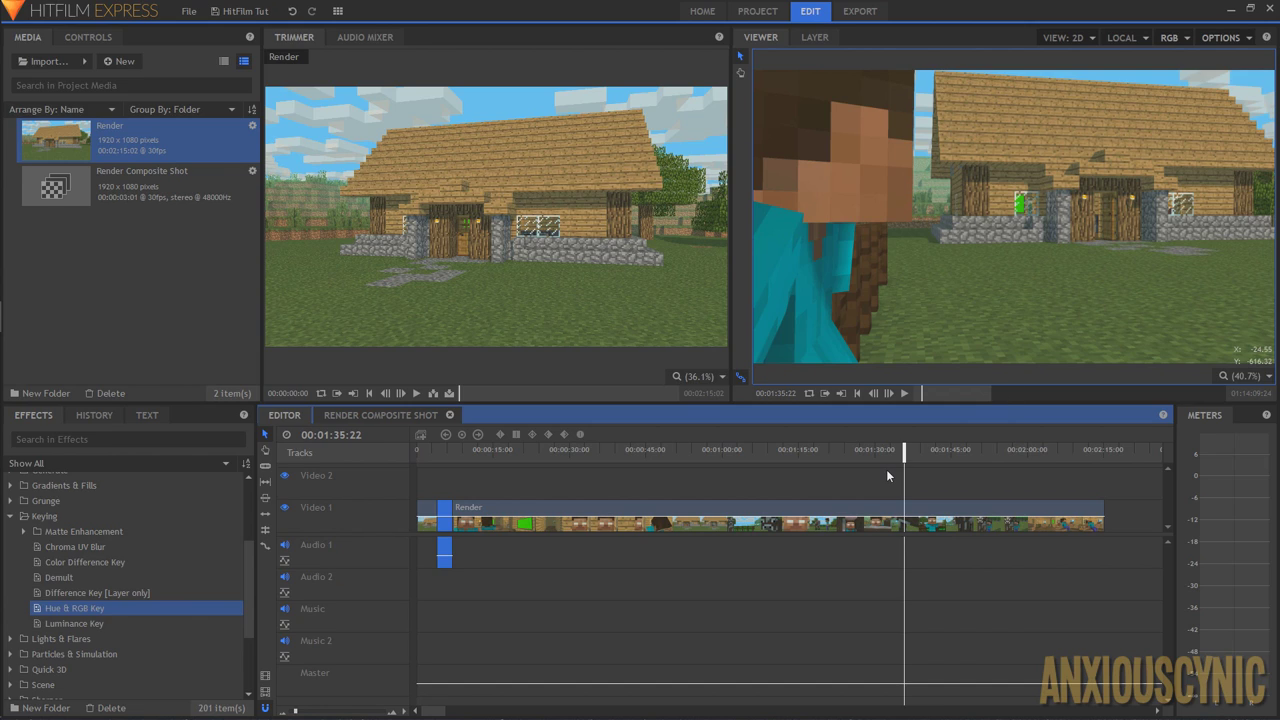
- Inspect the TV Content layer's Transform position and scale in the composite shot, return to the first frame and collapse the properties
left_click(392, 414)
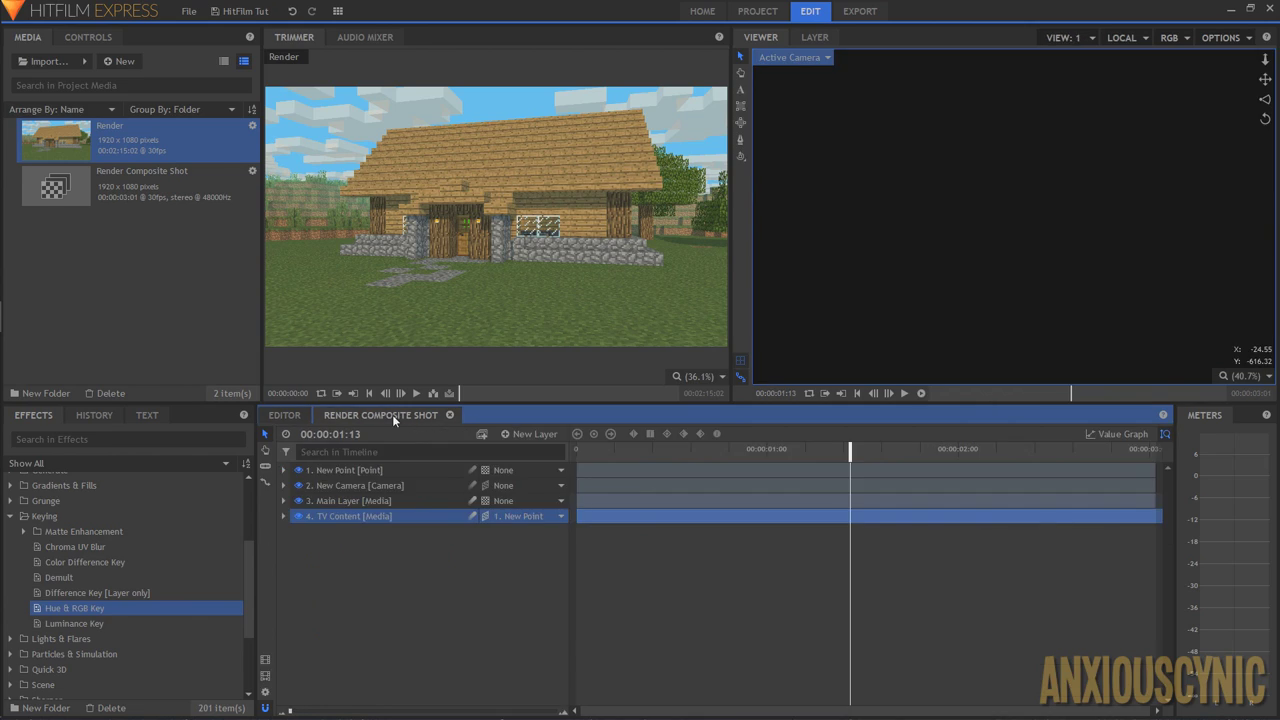
left_click(284, 516)
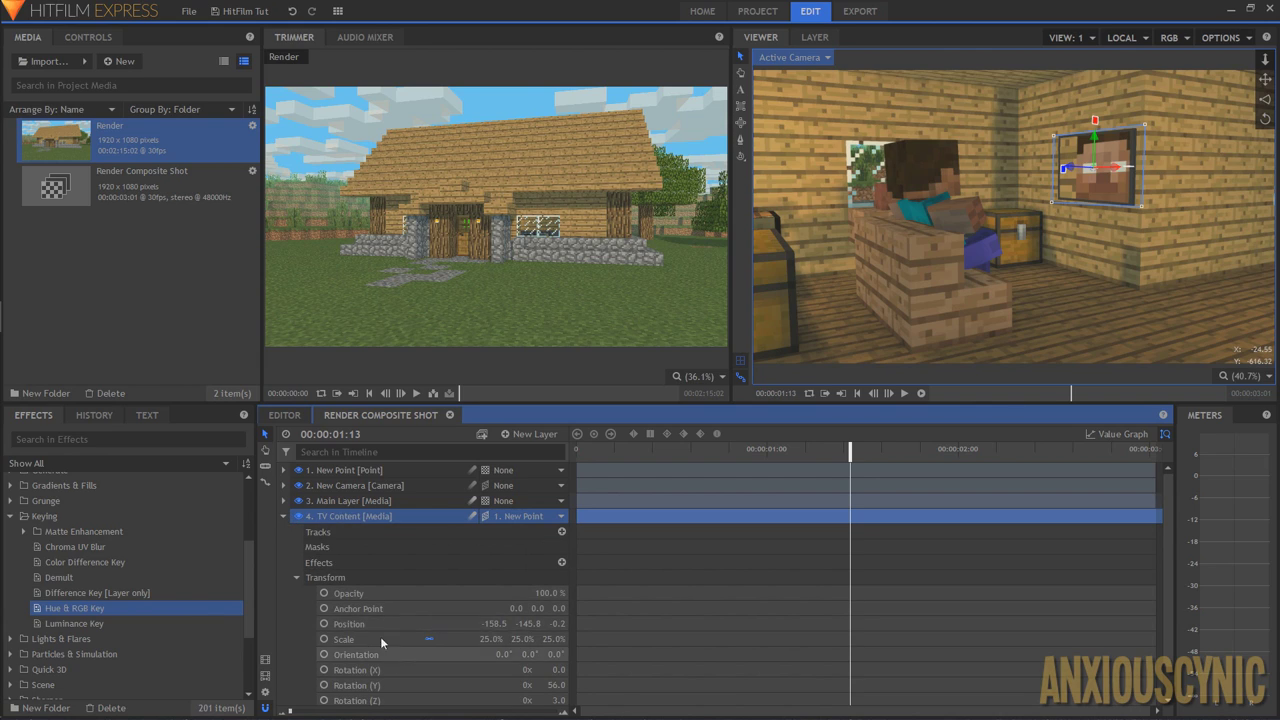
left_click(452, 623)
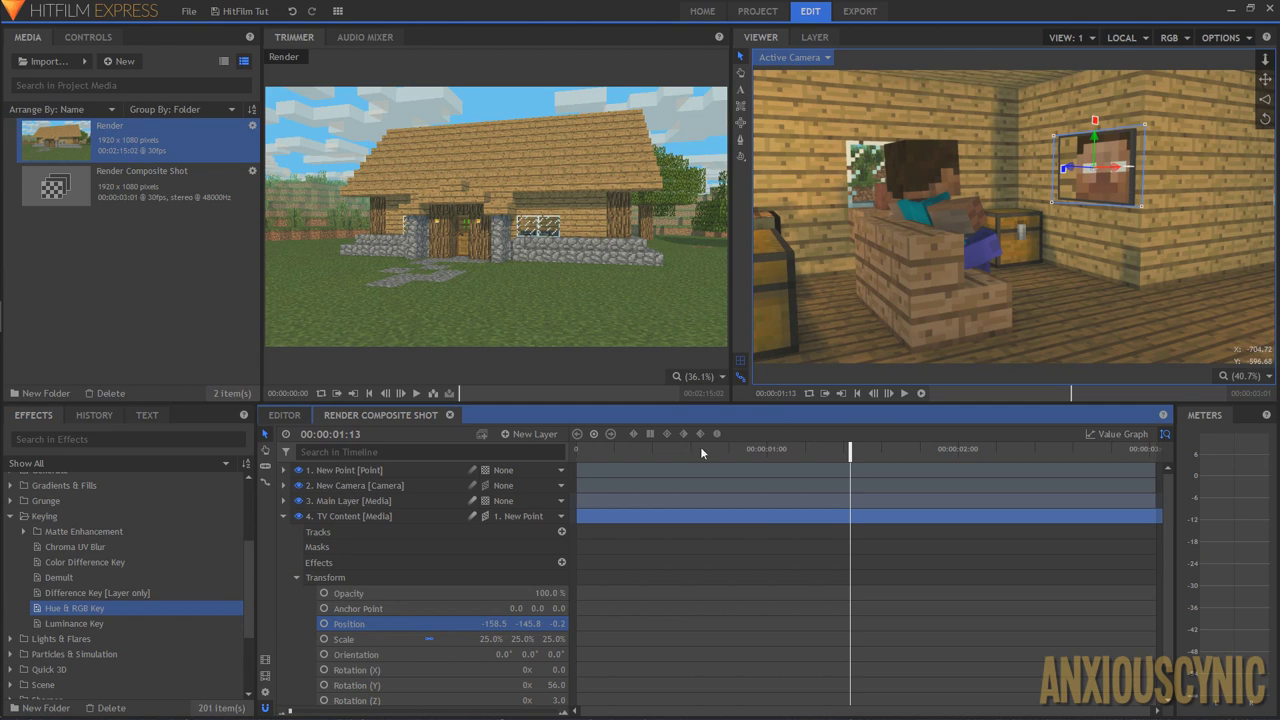
left_click_drag(655, 454, 576, 455)
left_click(284, 516)
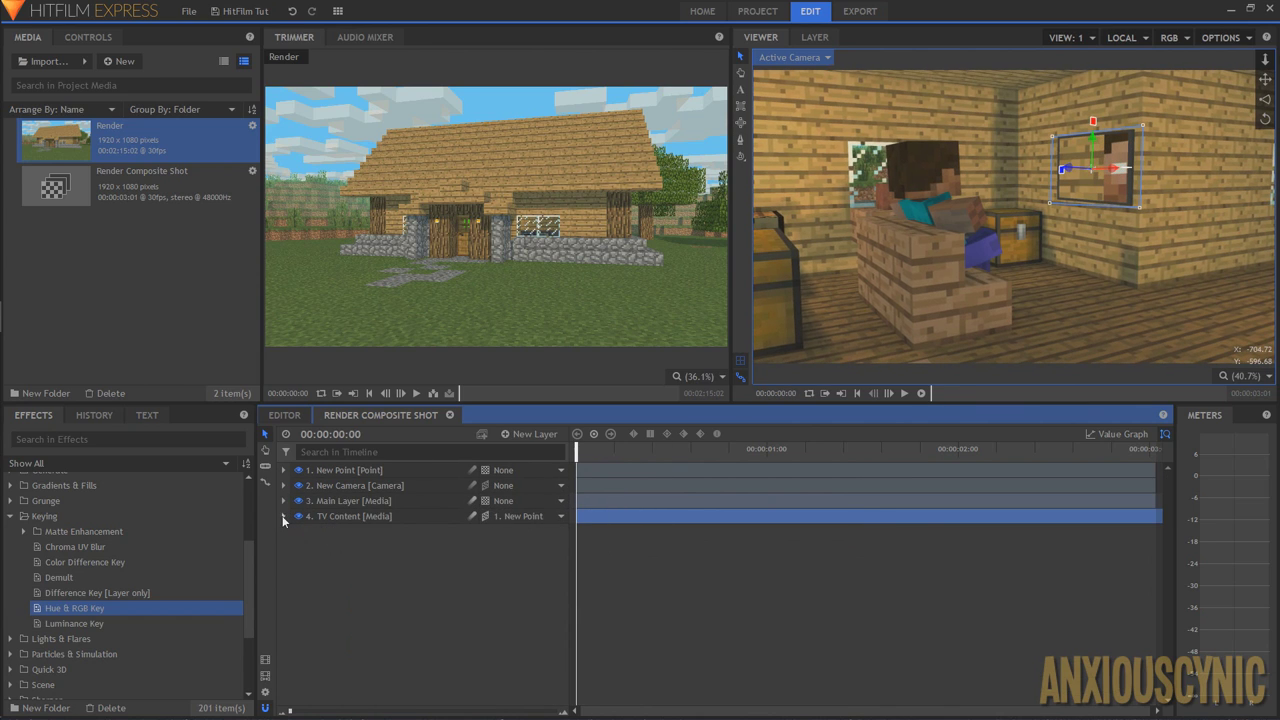
- Replay the exterior house shot in the Editor timeline up to about 00:01:37
left_click(300, 419)
left_click_drag(922, 455, 893, 452)
key("space")
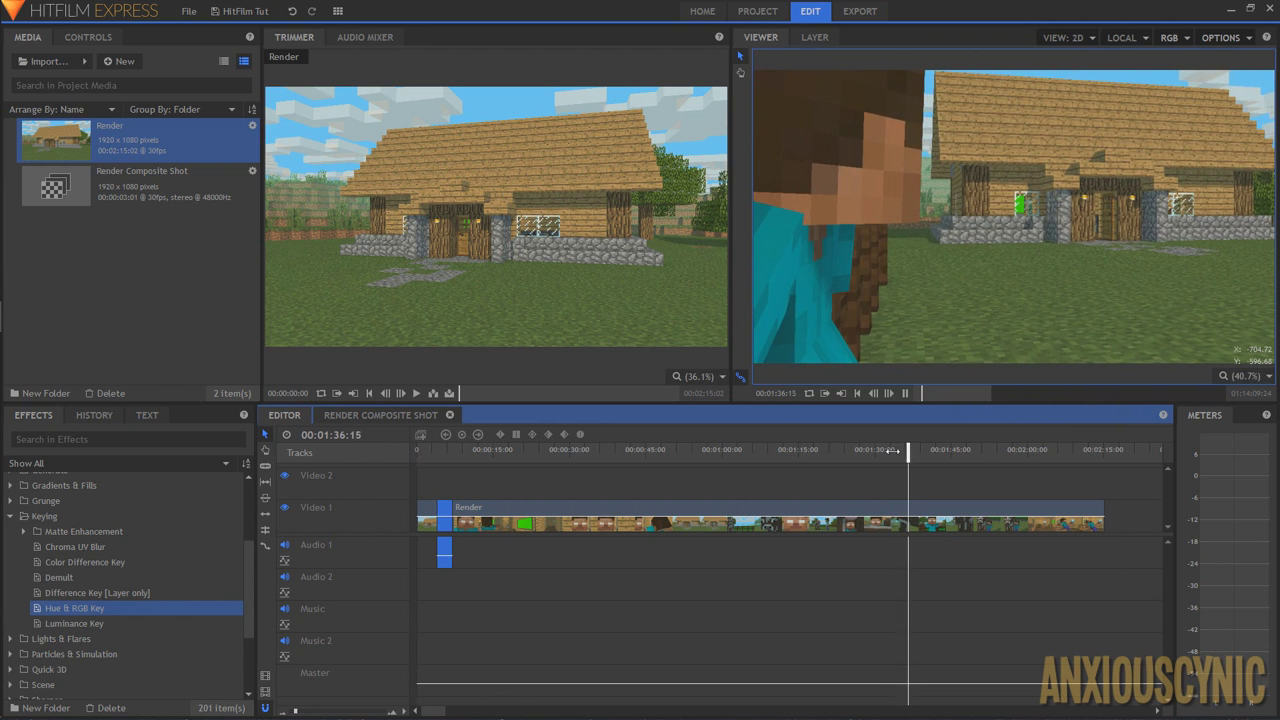
key("space")
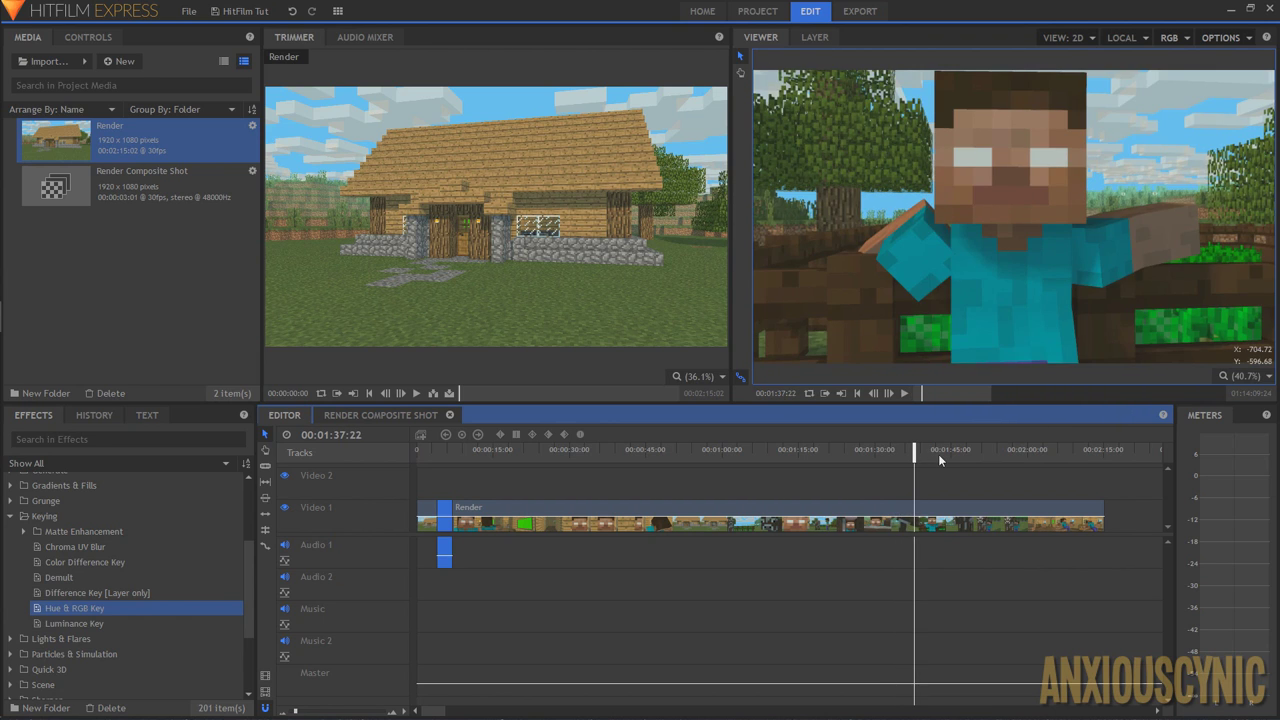